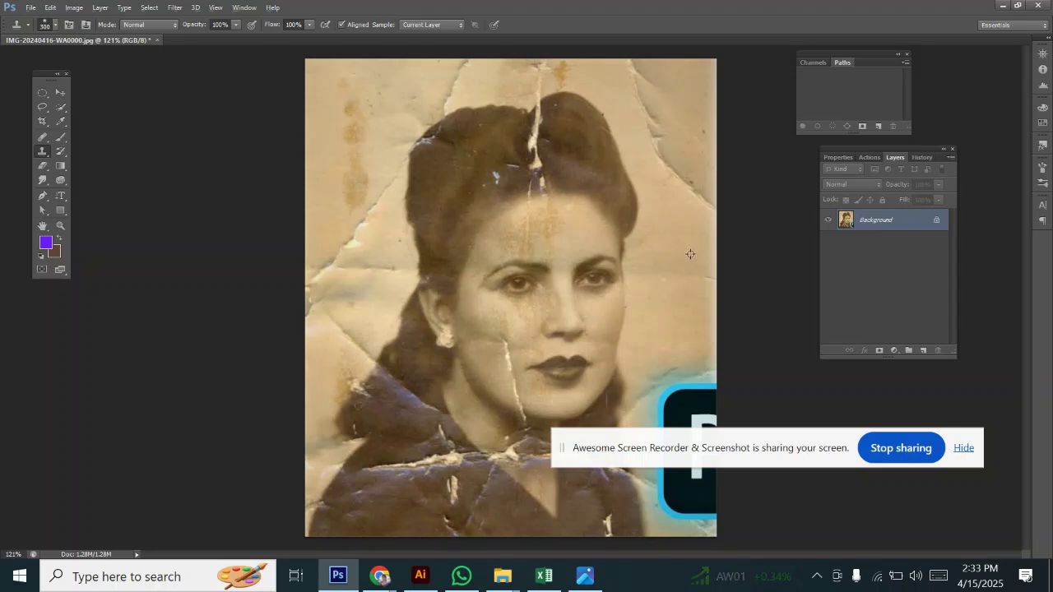
- Try to clone clean background over the diagonal crease beside the hair with the 300 px Clone Stamp brush
drag(659, 224, 690, 226)
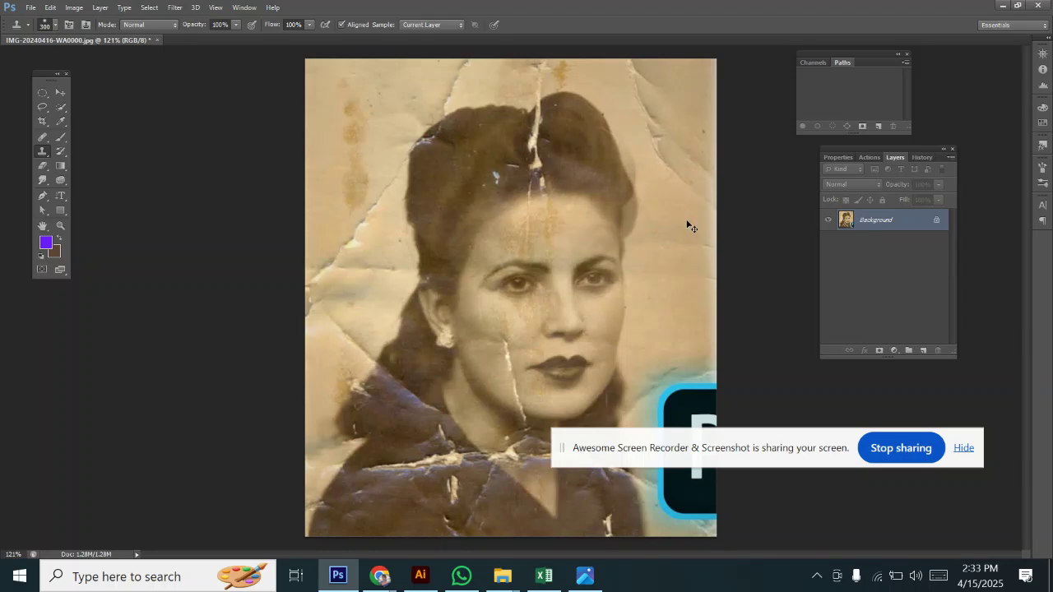
click(689, 224)
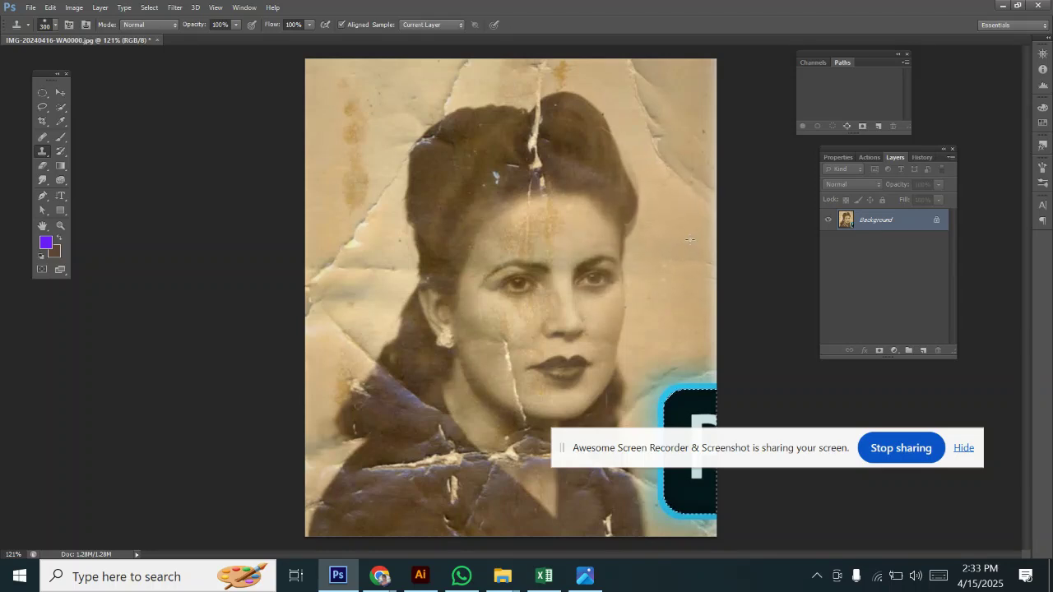
- Reduce the Clone Stamp brush size to 40 px and clear the selection around the logo
key(bracketleft)
key(bracketleft)
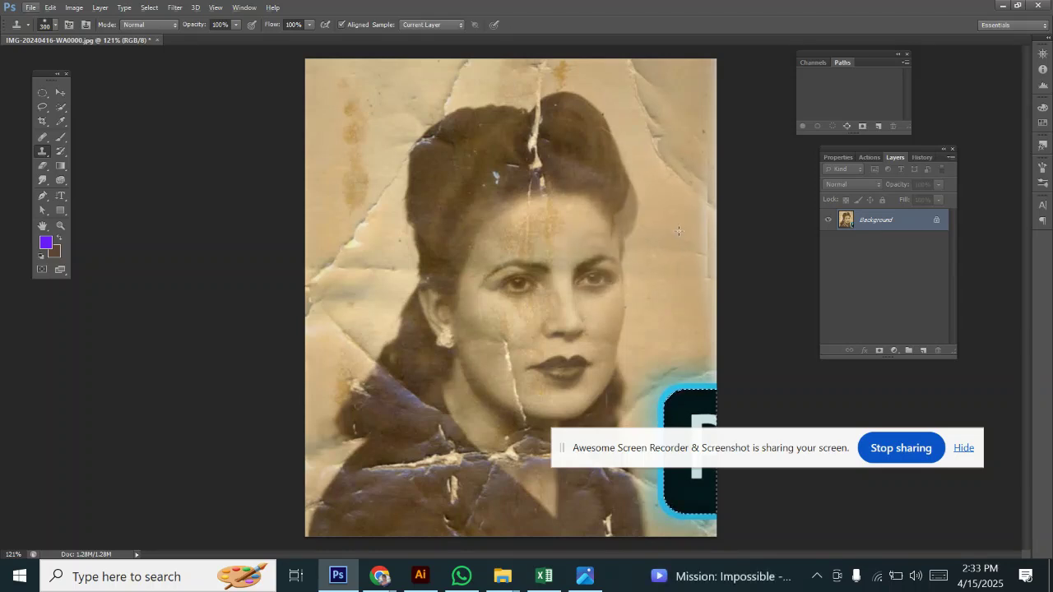
key(bracketleft)
key(bracketleft)
key(bracketleft)
key(bracketleft)
key(bracketleft)
key(bracketleft)
key(bracketleft)
key(bracketright)
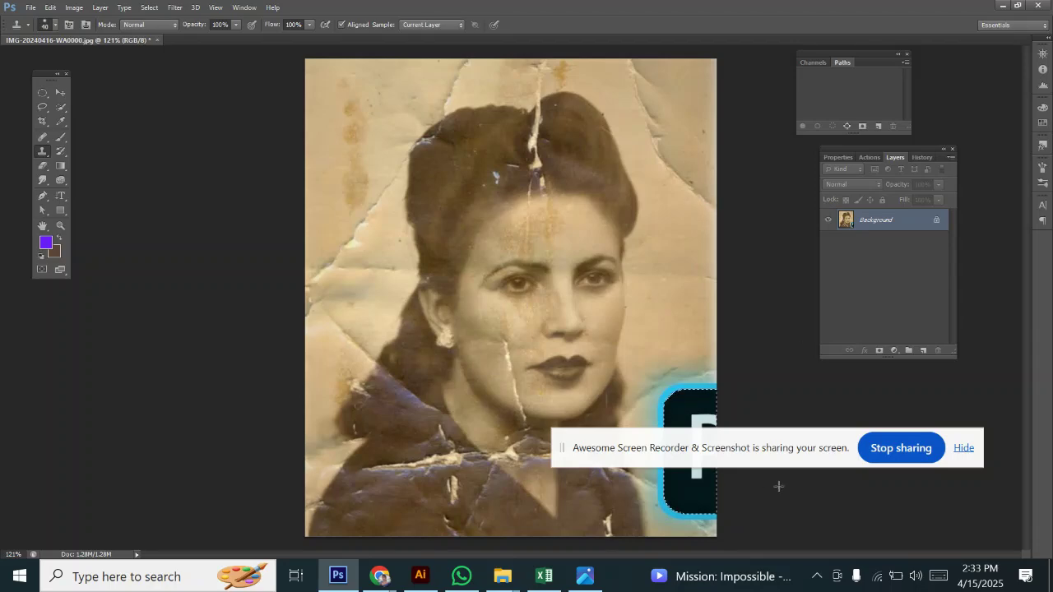
click(742, 455)
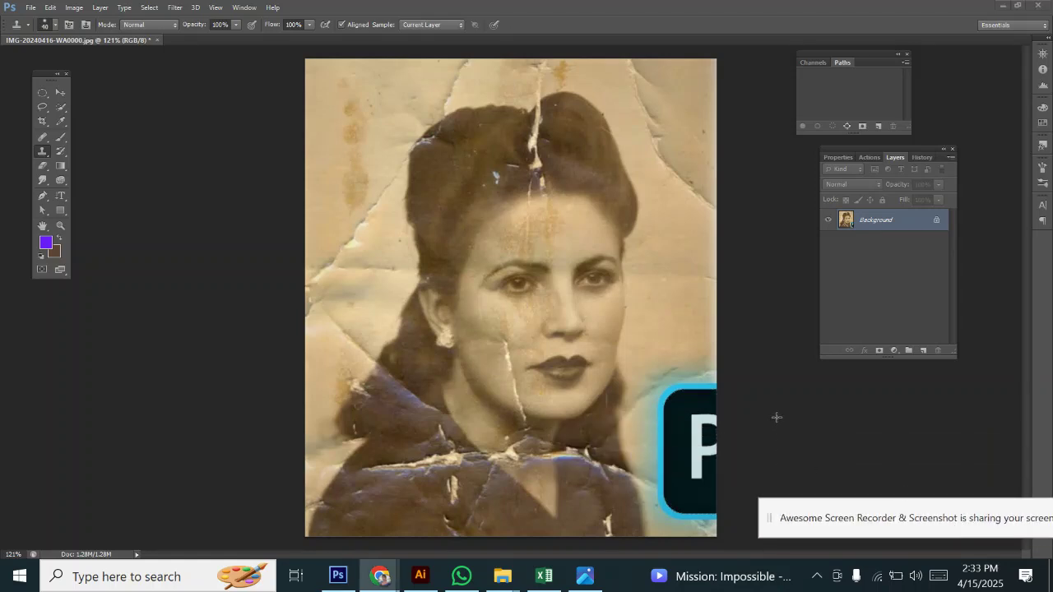
click(691, 250)
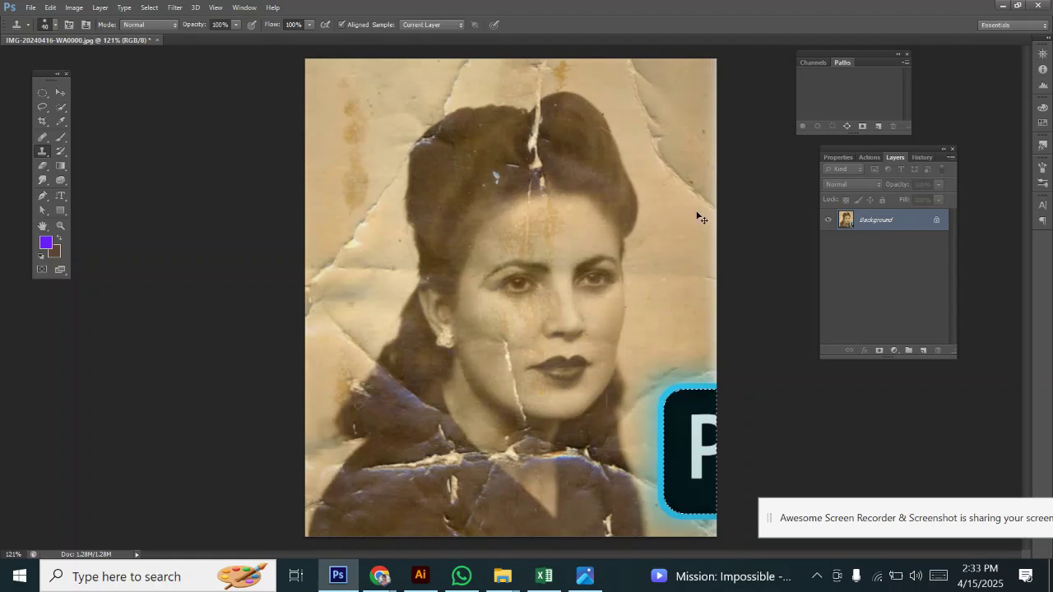
key(ctrl+d)
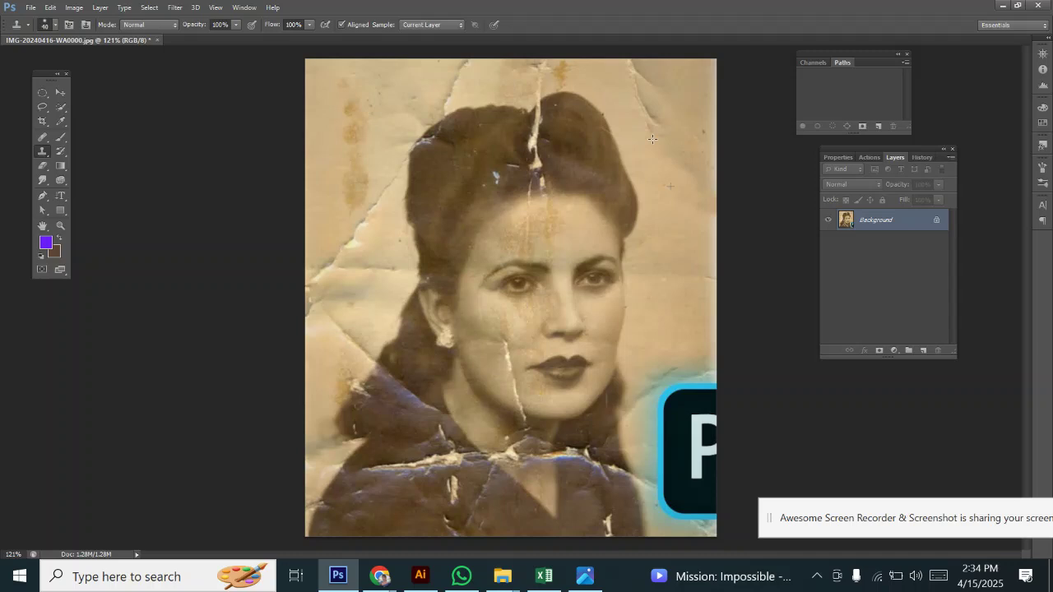
- Clone clean background over the crease in the upper-right backdrop and the brown stain above the hair
click(638, 81)
drag(632, 74, 647, 82)
click(570, 64)
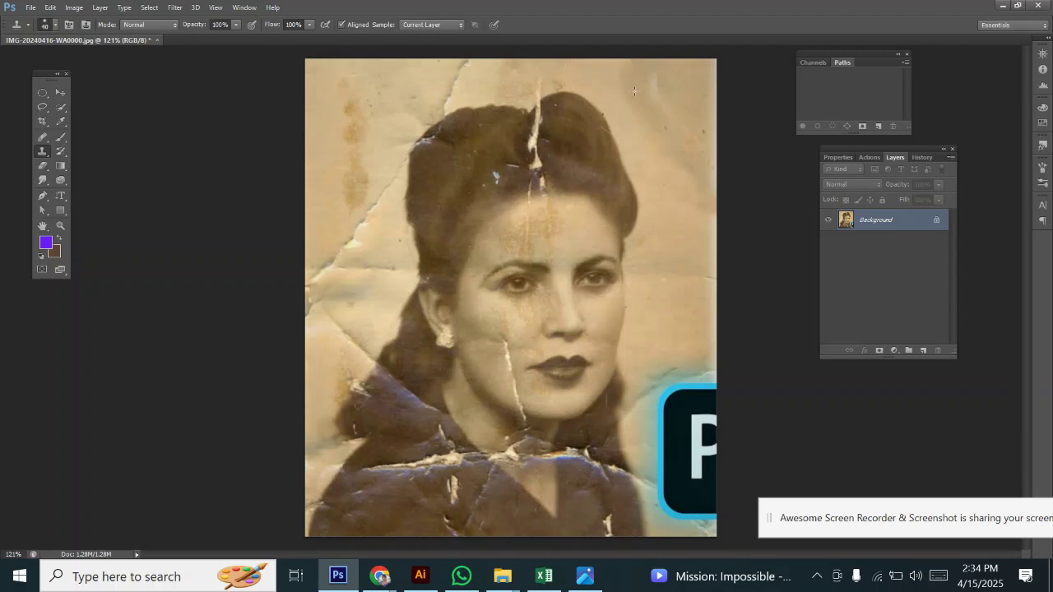
drag(649, 88, 656, 95)
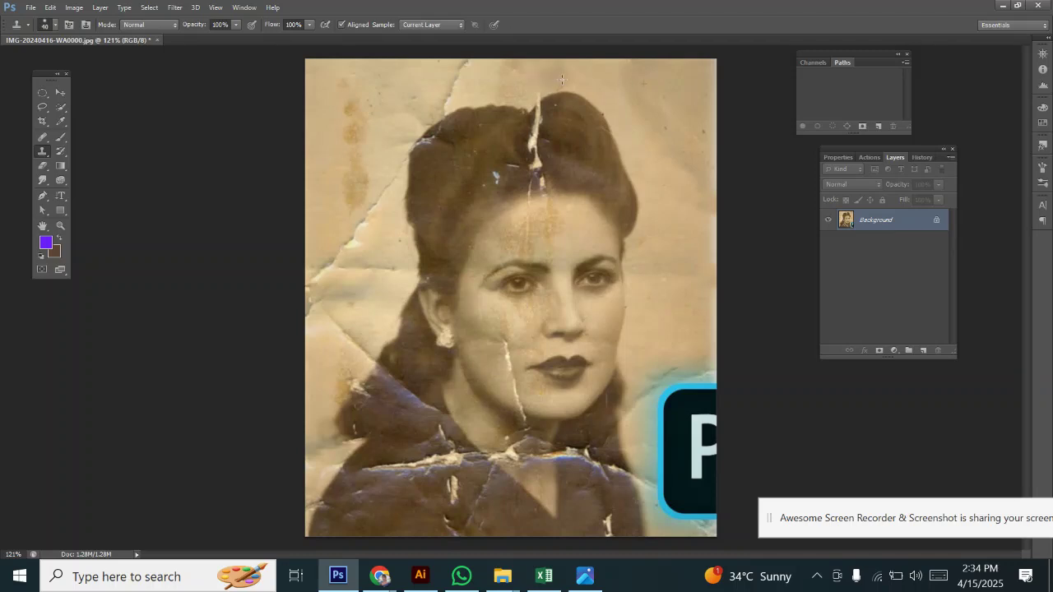
- Sample clean backdrop near the photo's left edge and clone it over the two brown stains in the upper-left background
alt+click(309, 115)
drag(348, 108, 350, 113)
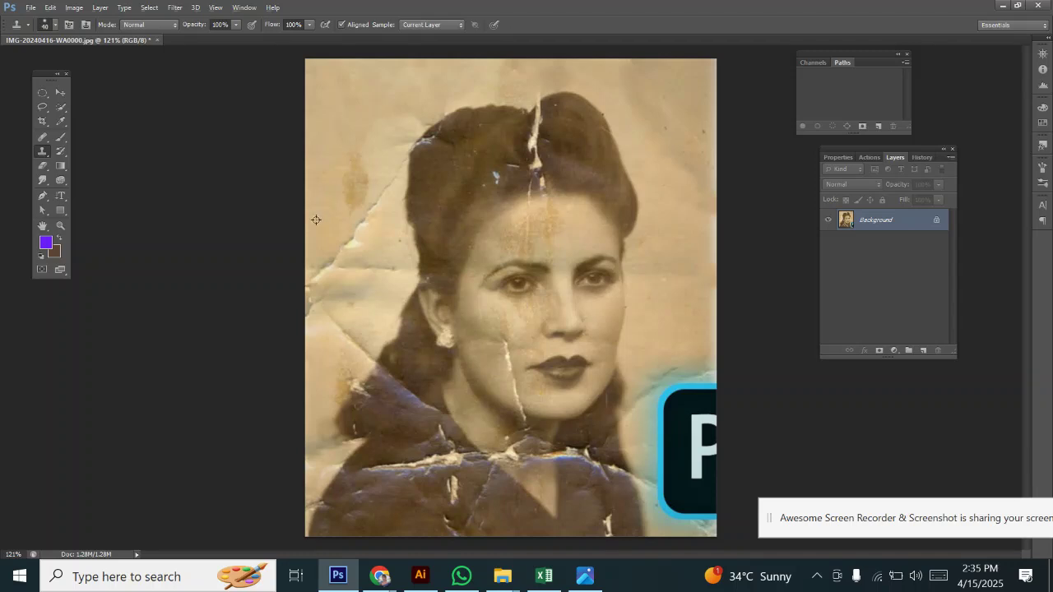
drag(351, 184, 351, 191)
key(alt)
right_click(42, 152)
click(66, 153)
mouse_move(400, 574)
click(331, 522)
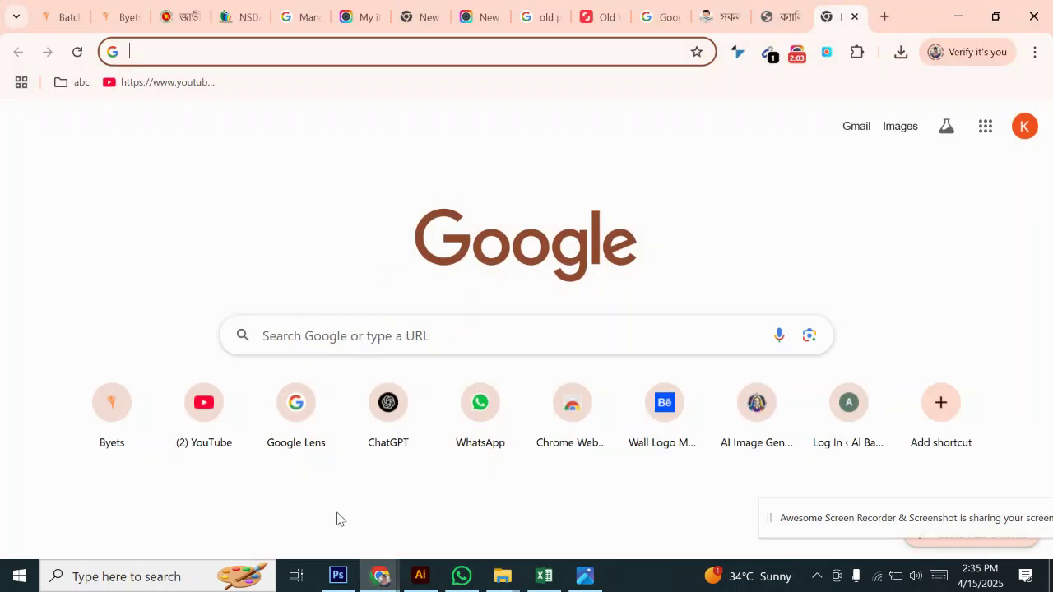
click(958, 12)
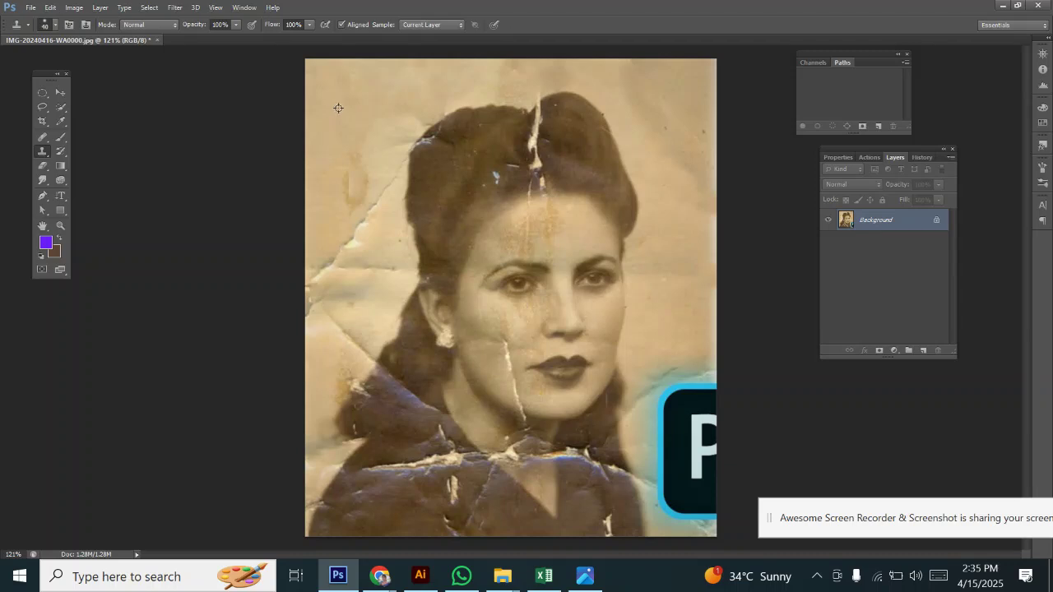
- Clone clean background over the remaining stain, the dark smudge and the long diagonal crease left of the hair
drag(331, 78, 327, 73)
alt+click(323, 179)
click(342, 182)
drag(380, 184, 390, 174)
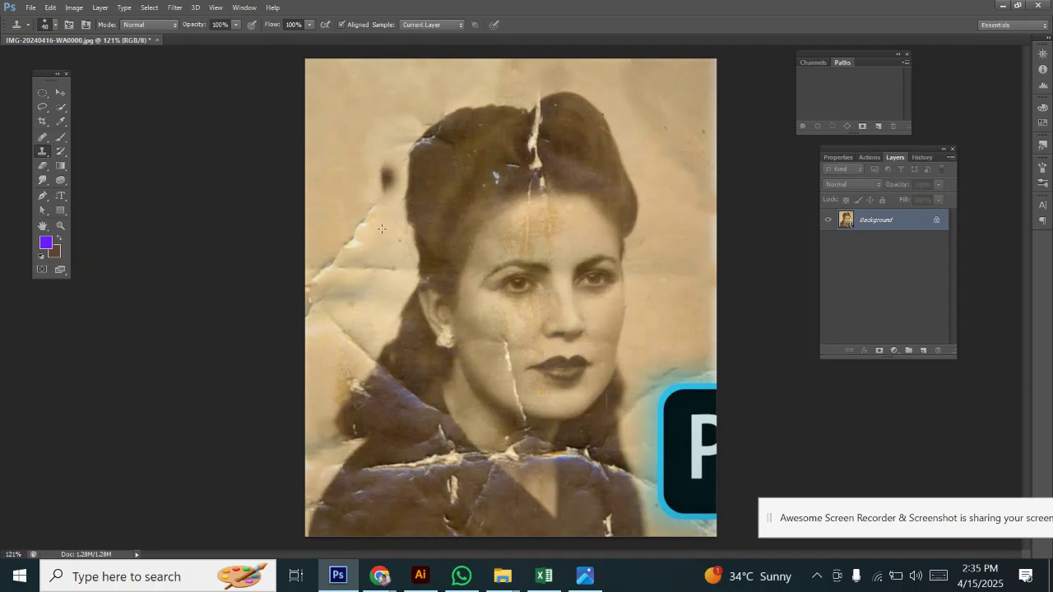
click(385, 186)
alt+click(383, 233)
mouse_move(380, 181)
mouse_down()
mouse_move(369, 159)
mouse_move(395, 186)
mouse_up()
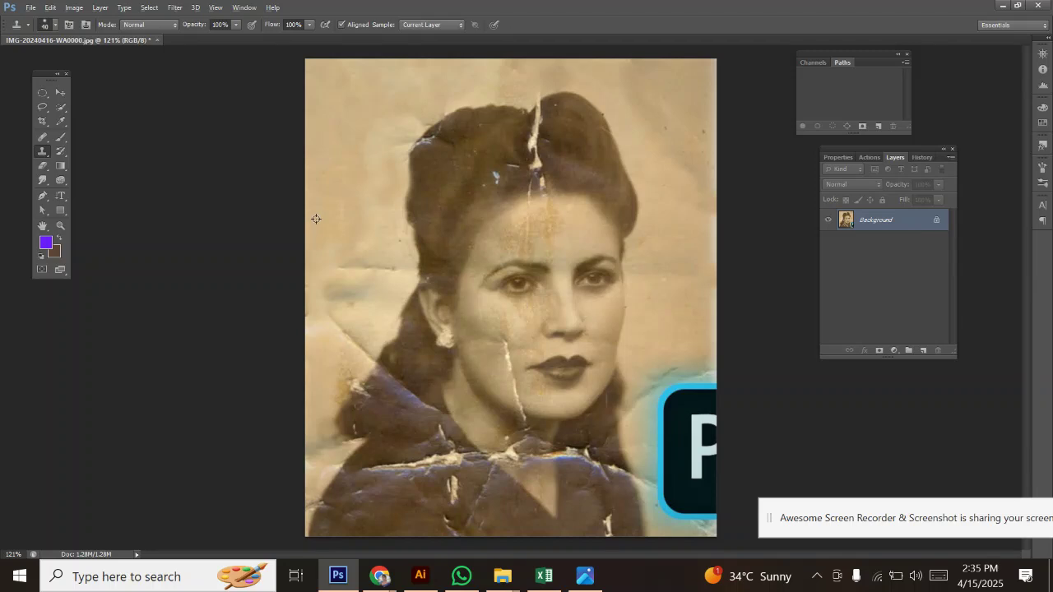
- Clone clean background over the horizontal crease left of the hair and the diagonal crease running down to the collar
drag(330, 286, 372, 269)
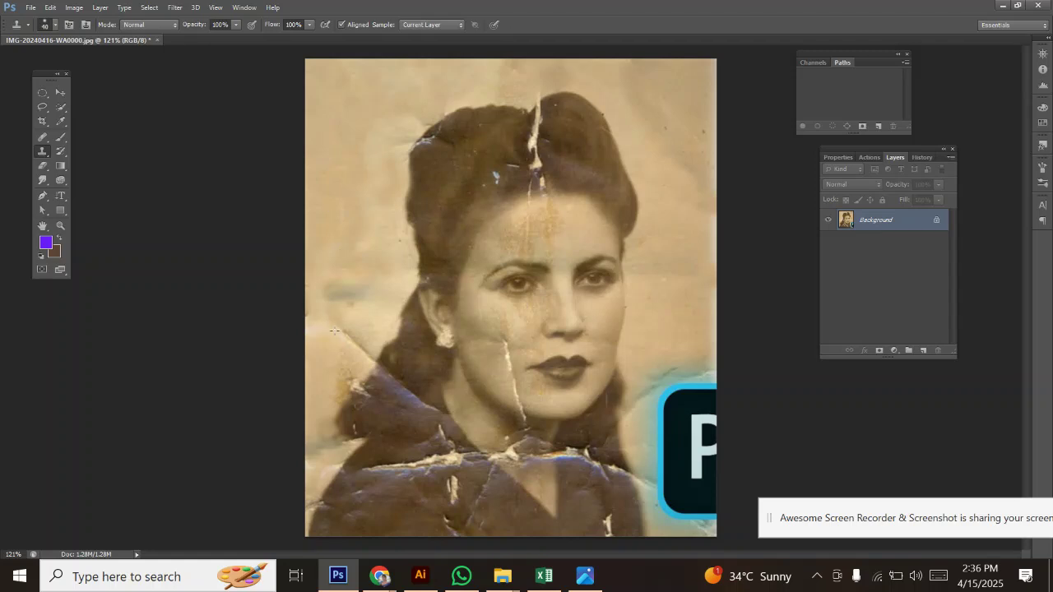
drag(338, 324, 371, 358)
mouse_move(333, 294)
mouse_down()
mouse_move(364, 297)
mouse_move(336, 290)
mouse_up()
- Clone clean background over the brown stain and the pale crease outside the collar on the photo's left side
scroll(694, 267, up, 3)
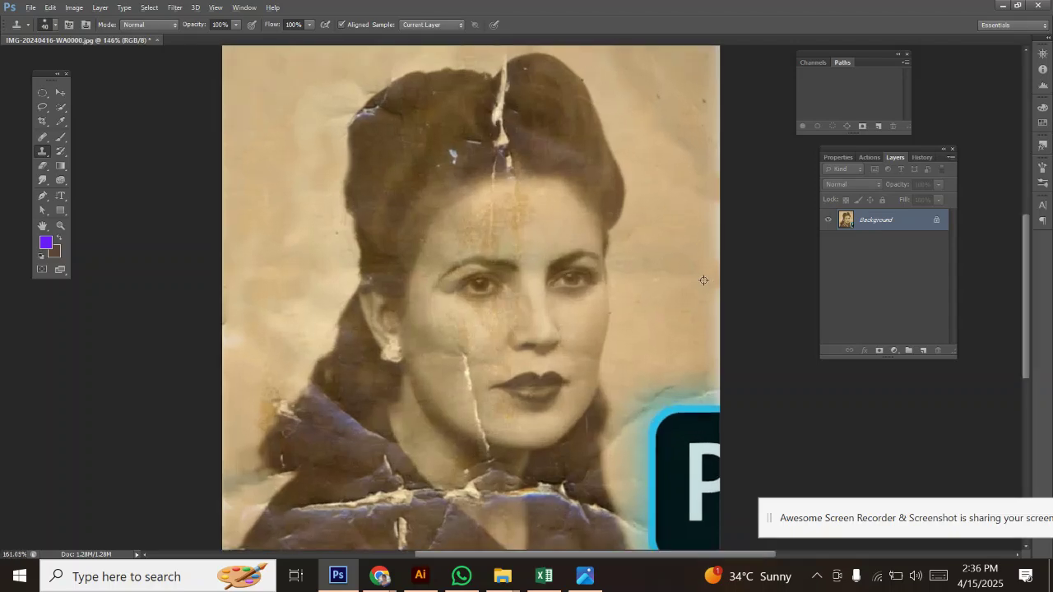
scroll(704, 278, down, 1)
scroll(705, 279, up, 3)
scroll(705, 279, down, 4)
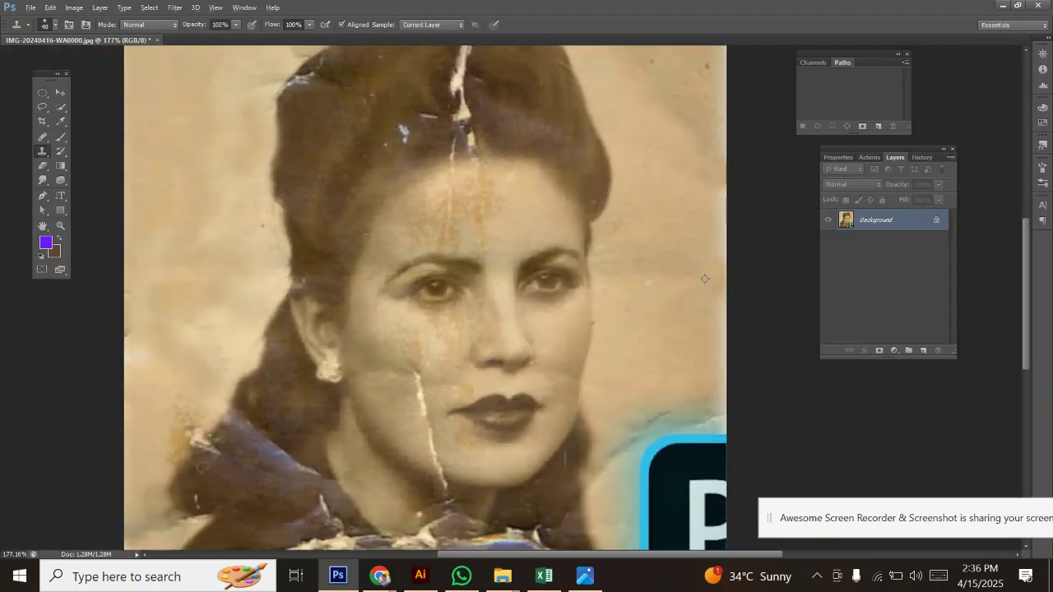
scroll(443, 156, up, 1)
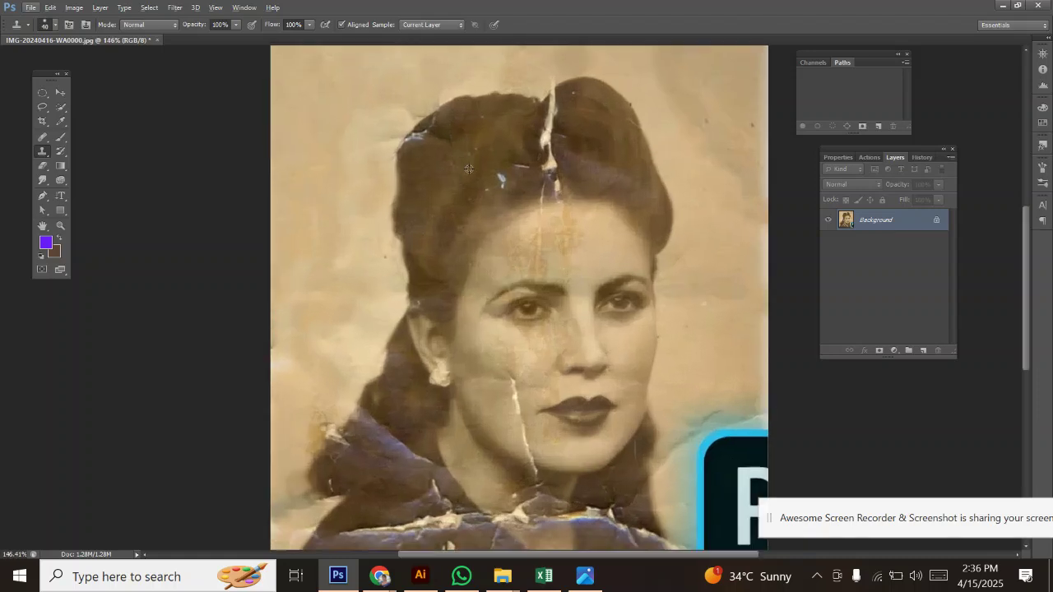
drag(448, 158, 376, 132)
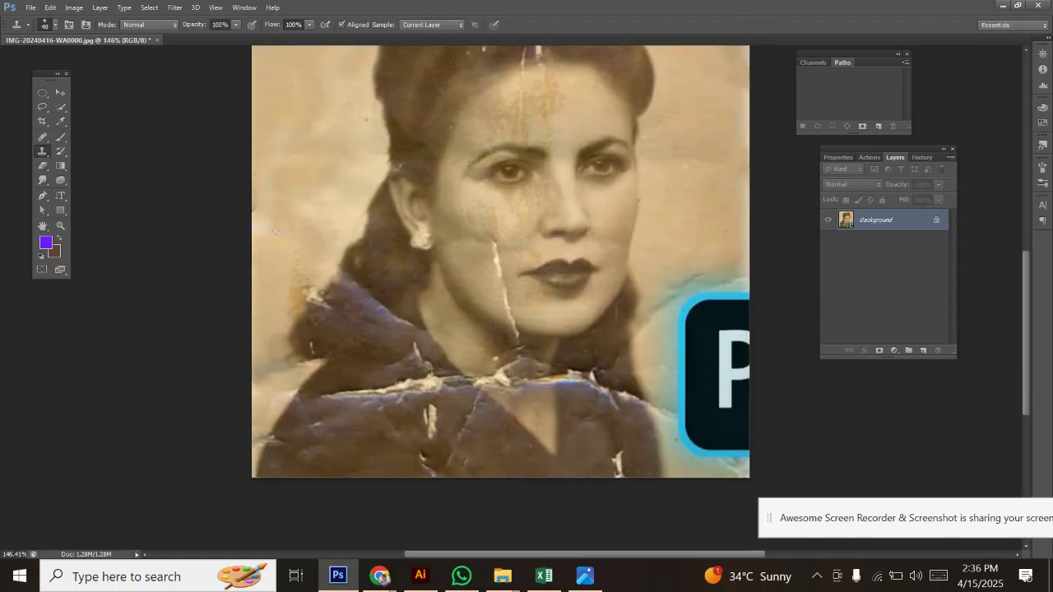
drag(291, 294, 295, 321)
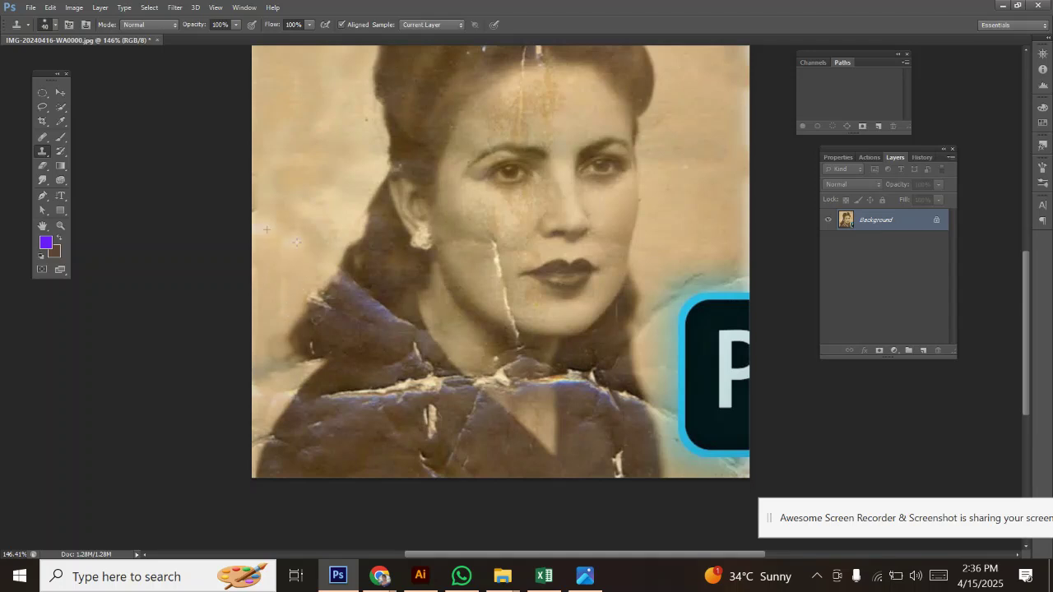
mouse_move(284, 302)
mouse_down()
mouse_move(280, 325)
mouse_move(275, 309)
mouse_up()
drag(266, 237, 277, 194)
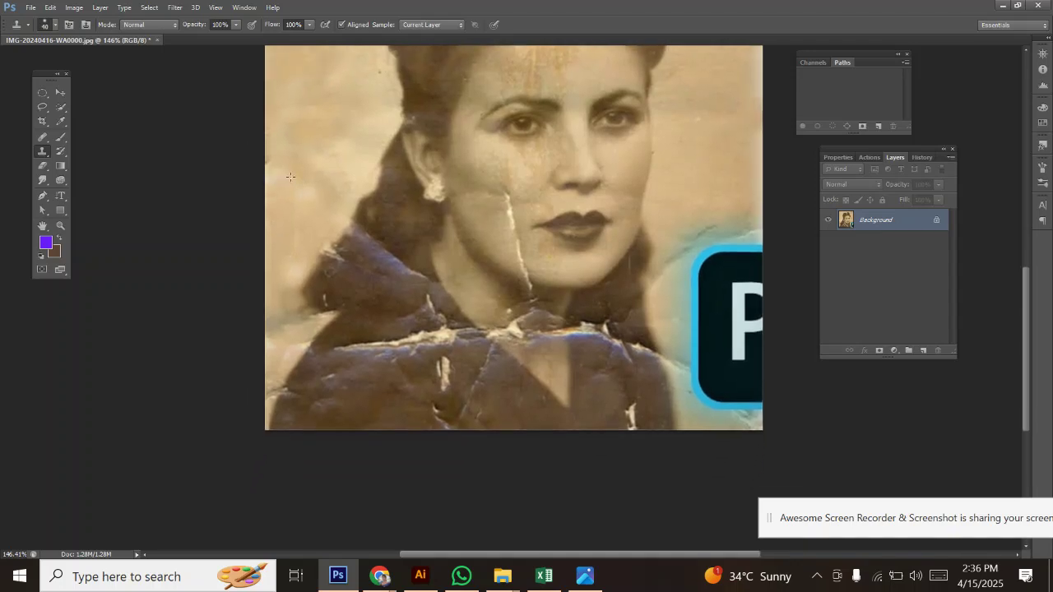
mouse_move(288, 275)
mouse_down()
mouse_move(272, 343)
mouse_move(311, 306)
mouse_move(308, 320)
mouse_up()
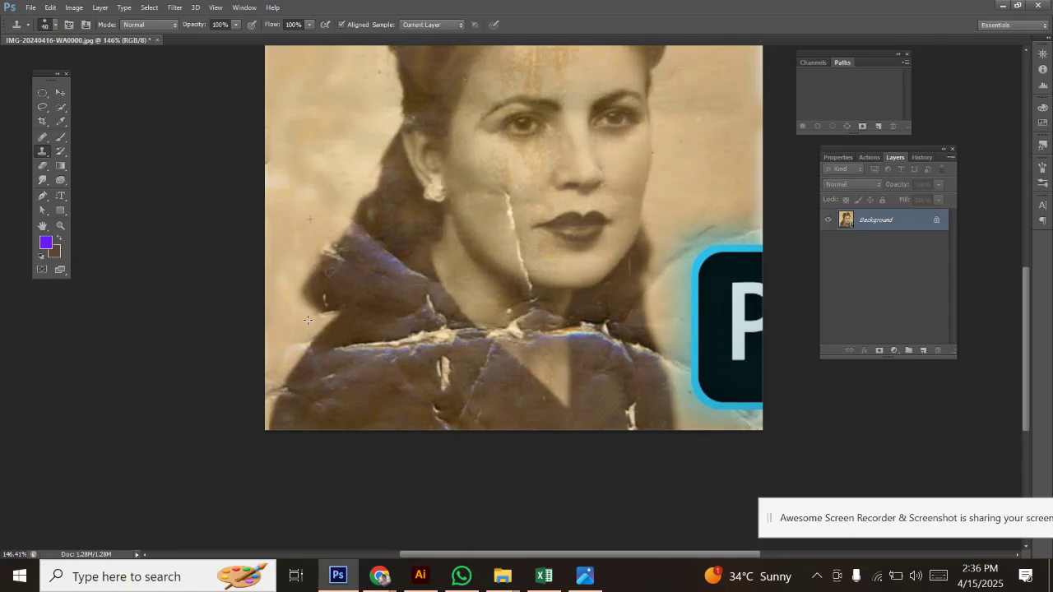
- Sample clean backdrop and clone out the pale damage along the upper-left edge of the hair
alt+click(292, 150)
scroll(329, 131, up, 5)
scroll(329, 297, right, 2)
click(359, 191)
key(ctrl+z)
mouse_move(354, 163)
mouse_down()
mouse_move(343, 150)
mouse_move(338, 156)
mouse_move(366, 140)
mouse_up()
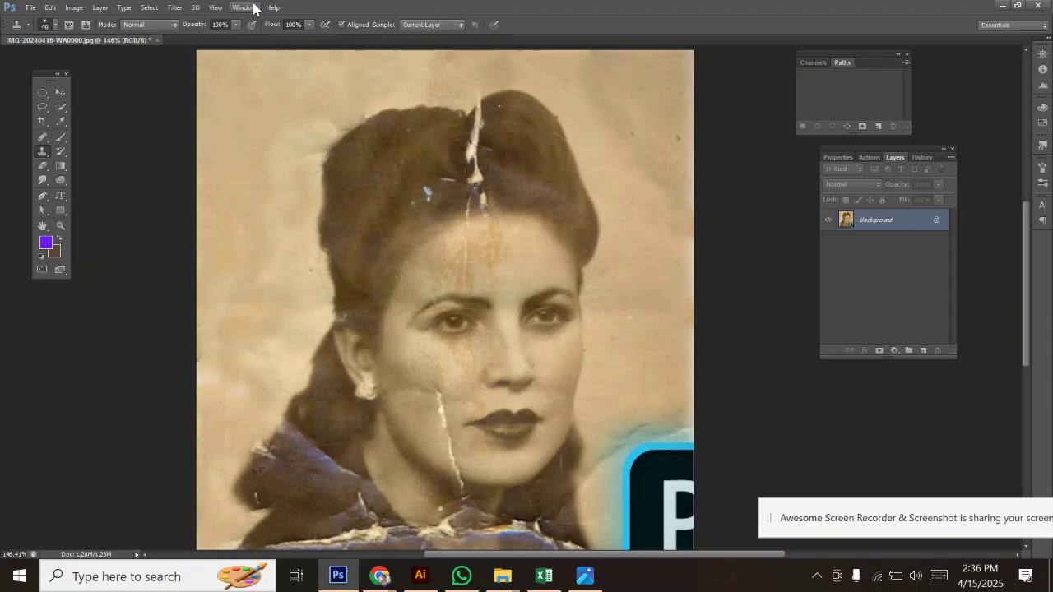
mouse_move(379, 576)
click(313, 535)
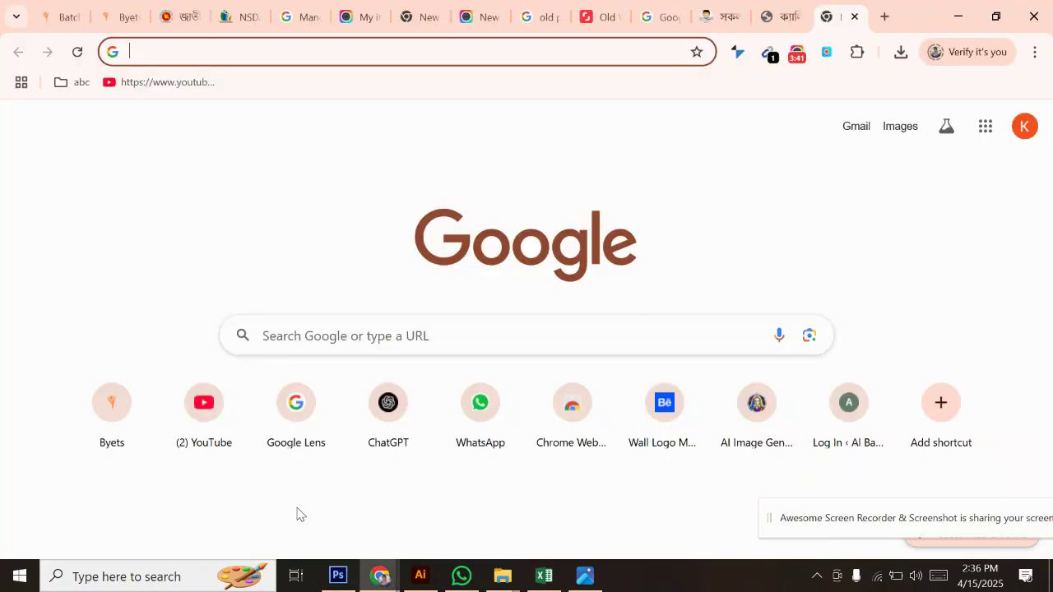
click(796, 54)
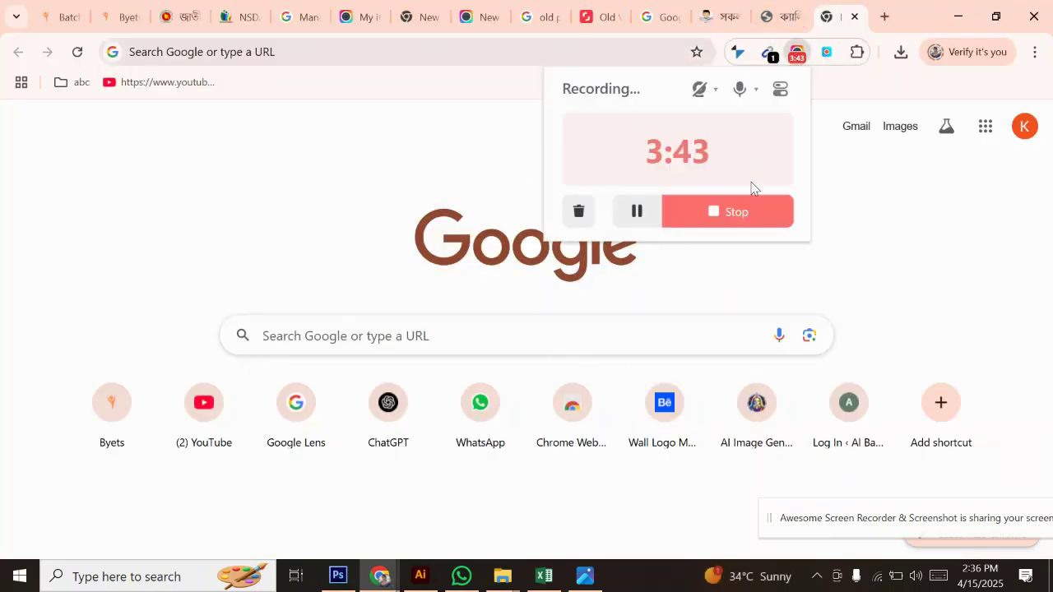
click(421, 576)
click(338, 576)
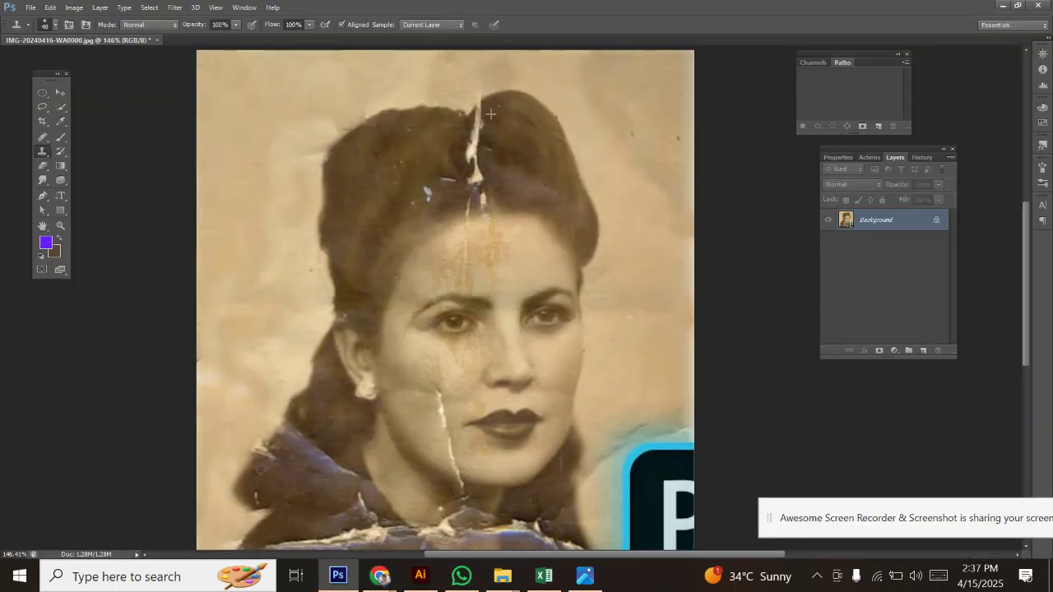
drag(414, 349, 449, 165)
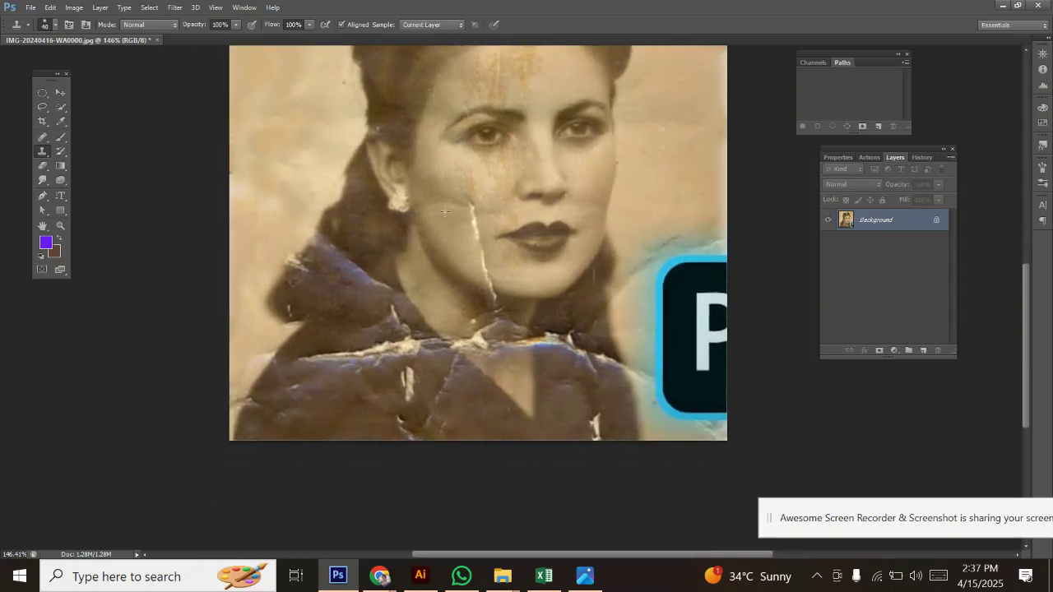
drag(352, 222, 323, 377)
mouse_move(441, 115)
mouse_down()
mouse_move(423, 139)
mouse_move(406, 80)
mouse_up()
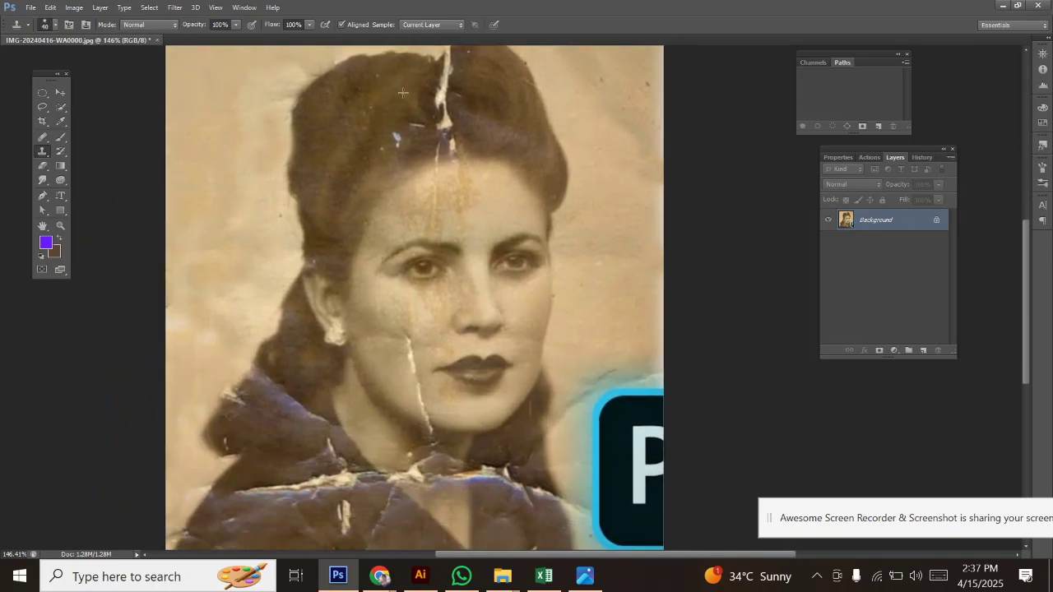
scroll(565, 145, down, 2)
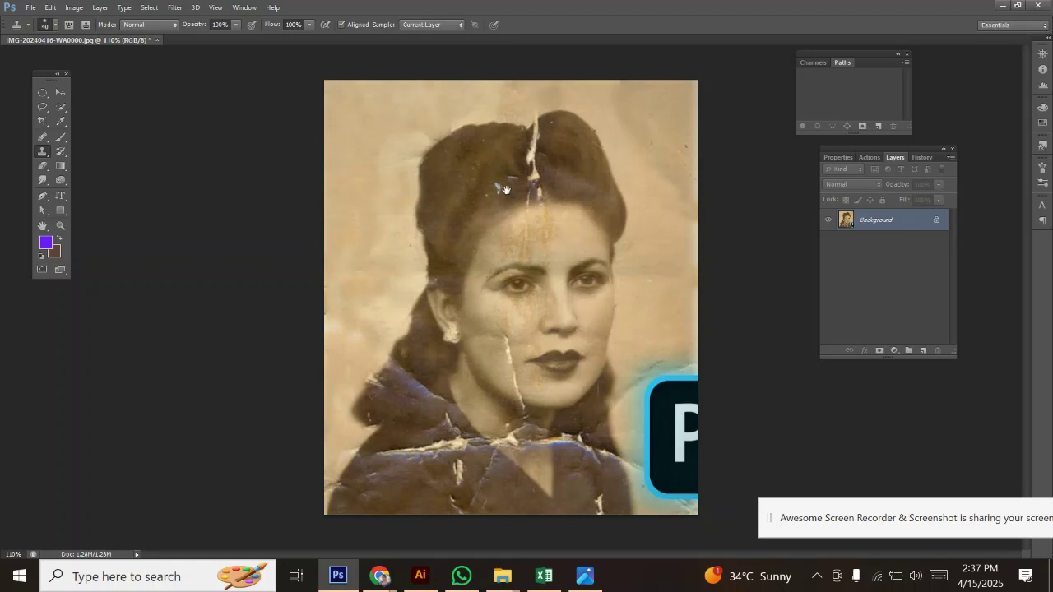
- Clone dark hair over the blue and white specks in the hair above the forehead with the Clone Stamp
scroll(518, 163, up, 2)
scroll(494, 162, up, 1)
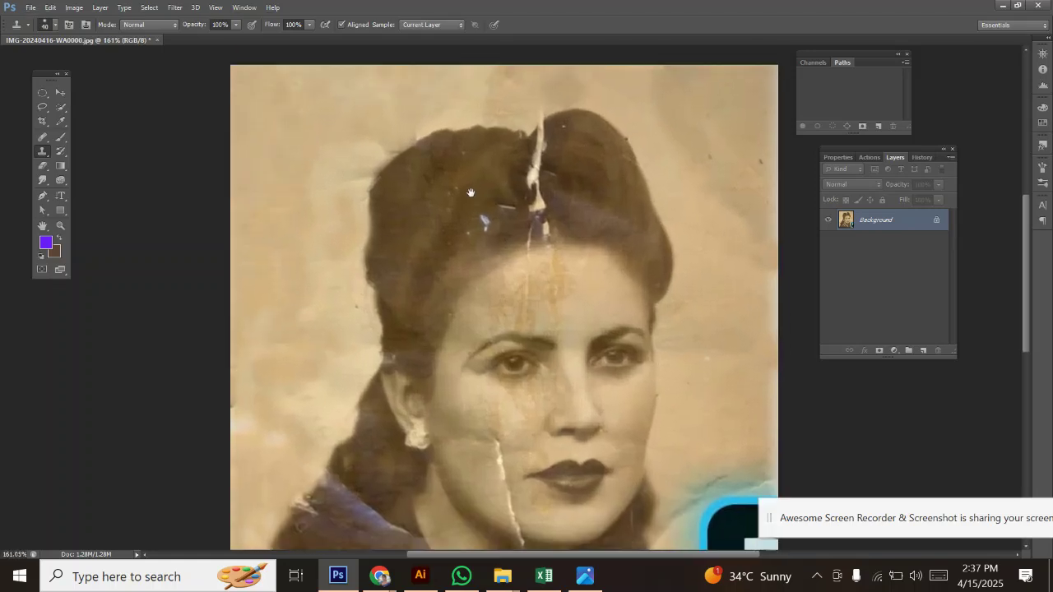
scroll(472, 224, up, 1)
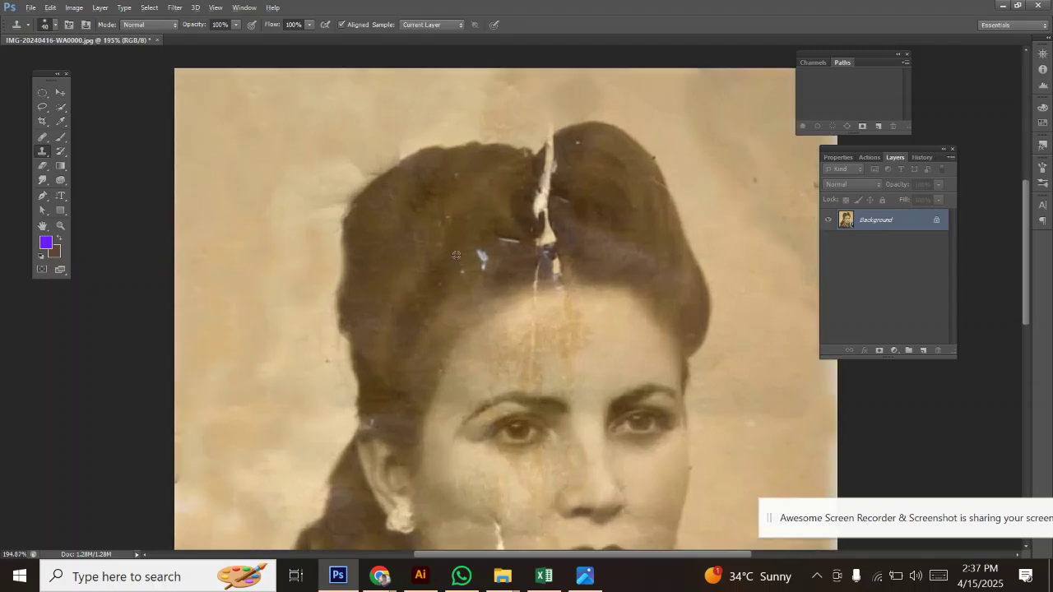
right_click(40, 149)
click(87, 148)
drag(483, 262, 479, 253)
drag(413, 231, 397, 208)
mouse_move(474, 220)
mouse_down()
mouse_move(533, 205)
mouse_move(529, 231)
mouse_up()
- Sample clean hair and clone it over the white tear through the middle of the hair, from hairline to crown
alt+click(417, 229)
click(528, 238)
click(542, 242)
mouse_move(512, 251)
mouse_down()
mouse_move(516, 261)
mouse_move(523, 251)
mouse_move(458, 261)
mouse_move(479, 217)
mouse_up()
alt+click(417, 245)
click(485, 210)
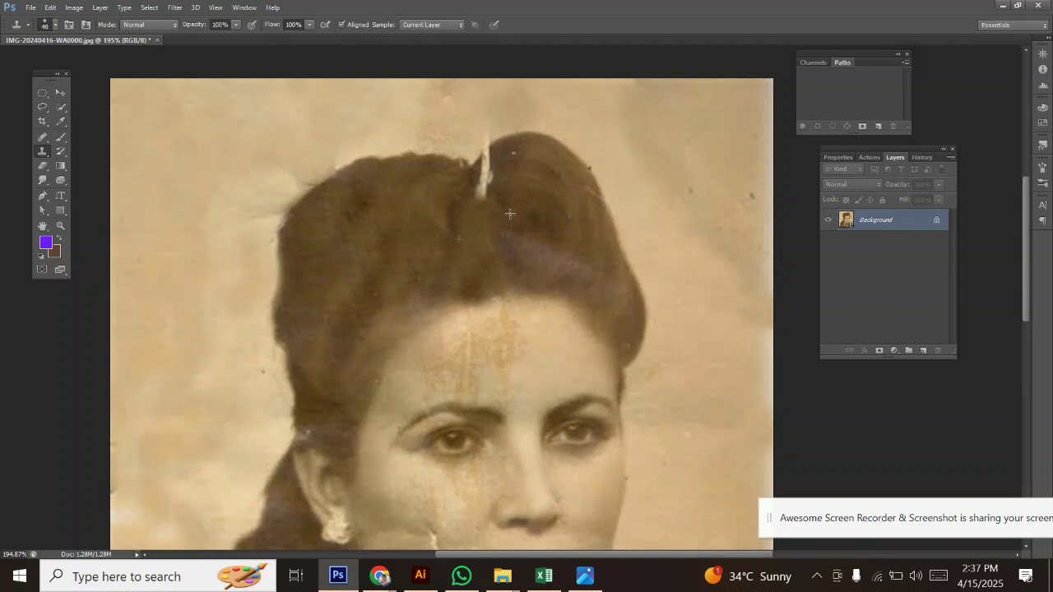
mouse_move(466, 204)
mouse_down()
mouse_move(488, 174)
mouse_move(477, 149)
mouse_move(496, 170)
mouse_move(517, 160)
mouse_up()
scroll(517, 172, down, 4)
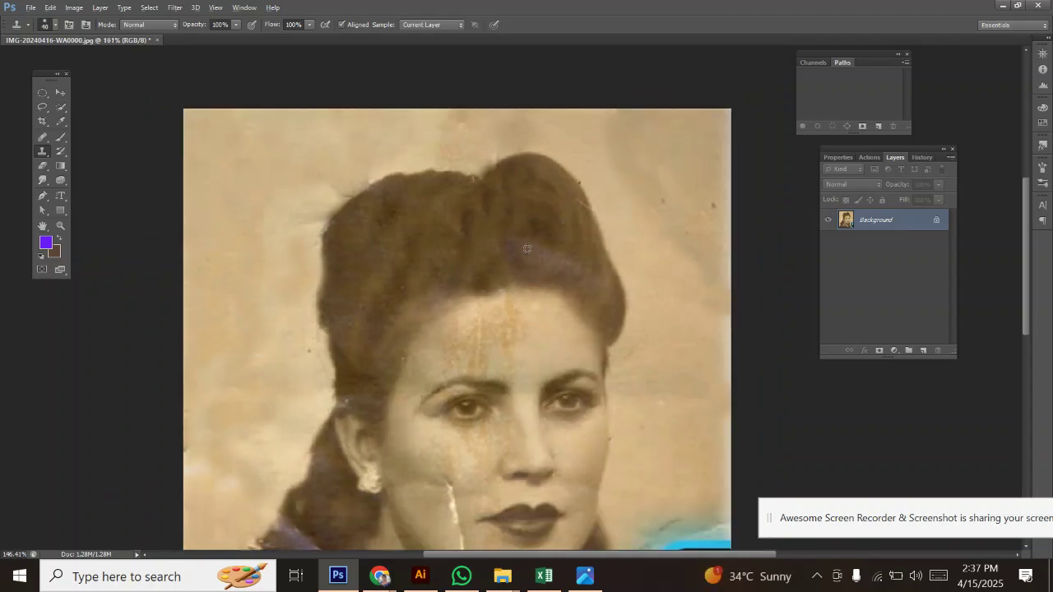
scroll(564, 232, up, 2)
scroll(564, 233, up, 2)
scroll(572, 234, down, 5)
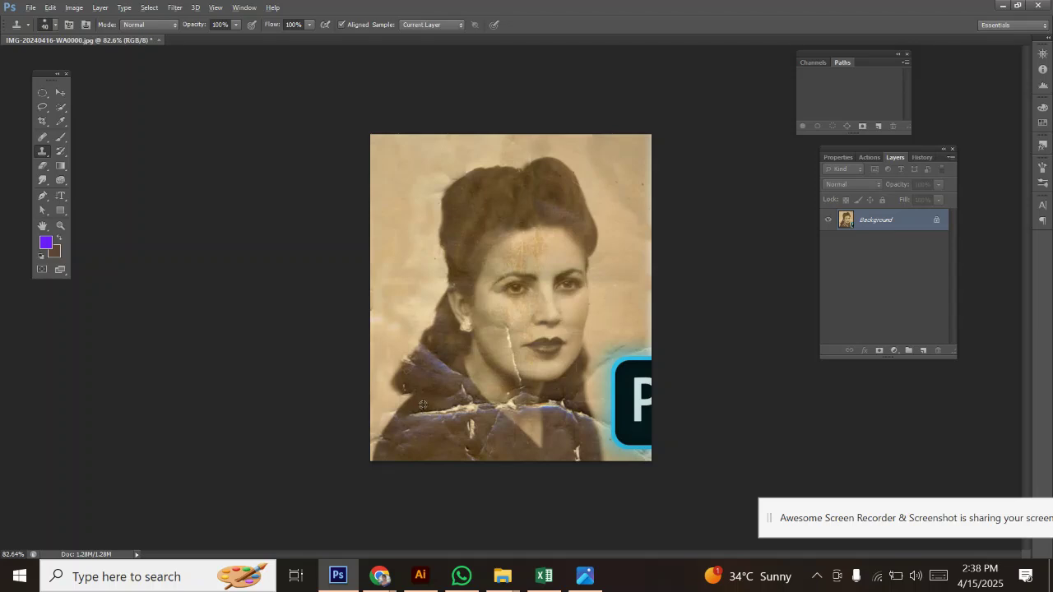
scroll(414, 374, up, 4)
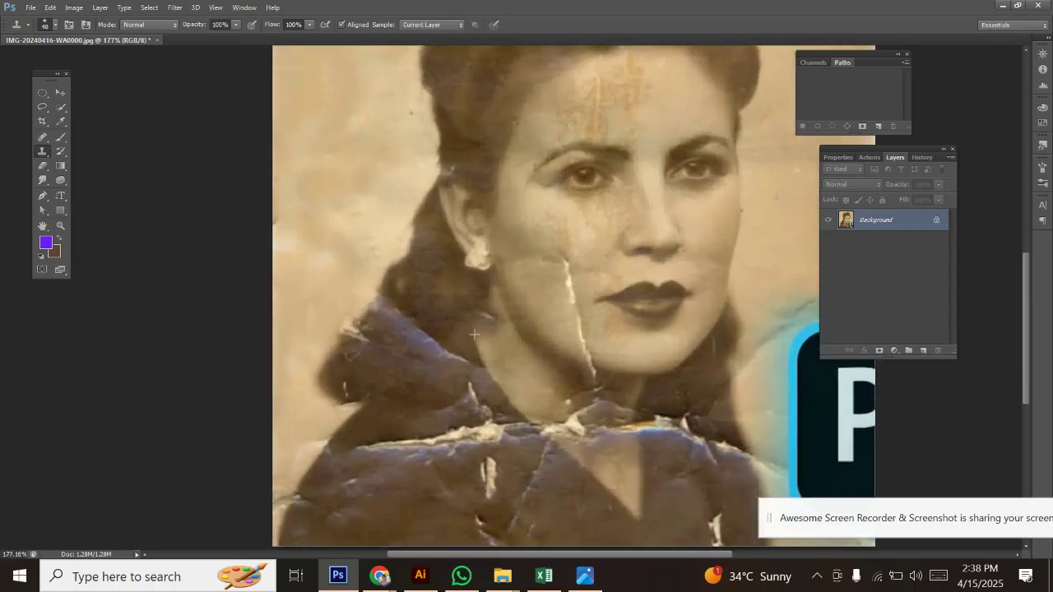
- Sample clean dark hair and clone it over the creases and blue discoloration in the lower hair on the photo's left side
click(378, 324)
mouse_move(361, 330)
mouse_down()
mouse_move(350, 333)
mouse_move(362, 317)
mouse_move(379, 333)
mouse_move(431, 330)
mouse_move(441, 350)
mouse_move(437, 310)
mouse_up()
alt+click(437, 311)
mouse_move(449, 352)
mouse_down()
mouse_move(464, 364)
mouse_move(364, 380)
mouse_move(356, 364)
mouse_up()
alt+click(445, 297)
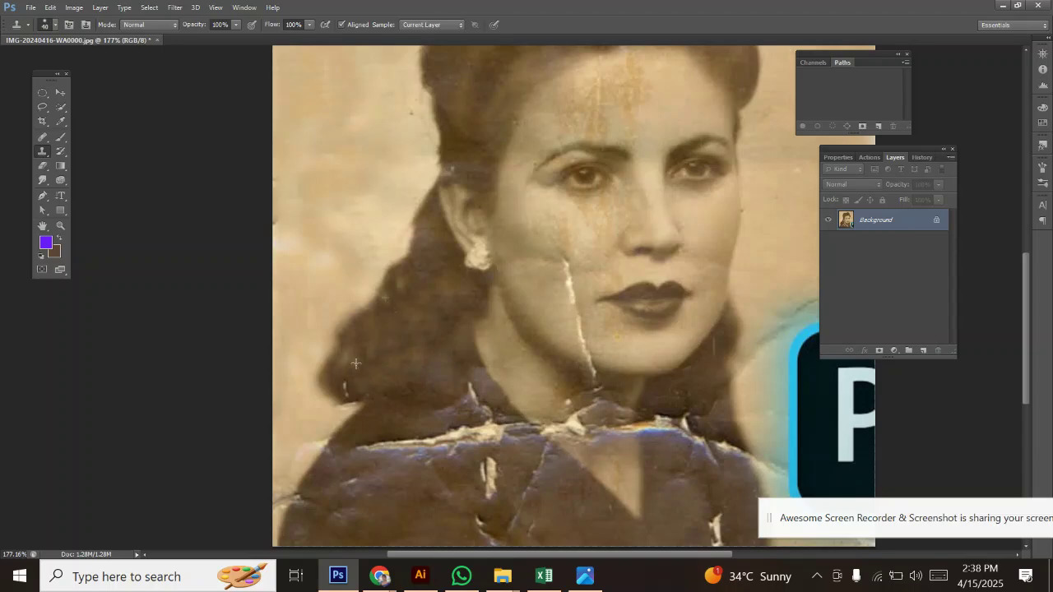
- Clone clean dark clothing over the collar crease, the left end of the horizontal tear and the blue creases on that shoulder
drag(406, 341, 359, 270)
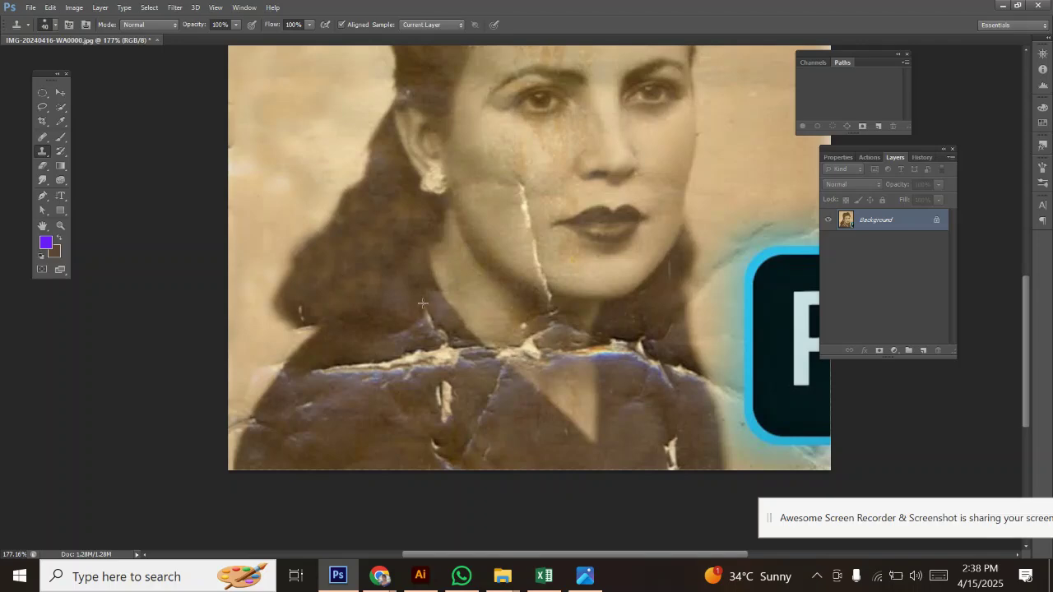
mouse_move(416, 293)
mouse_down()
mouse_move(425, 328)
mouse_move(371, 292)
mouse_move(352, 247)
mouse_up()
drag(304, 382, 288, 365)
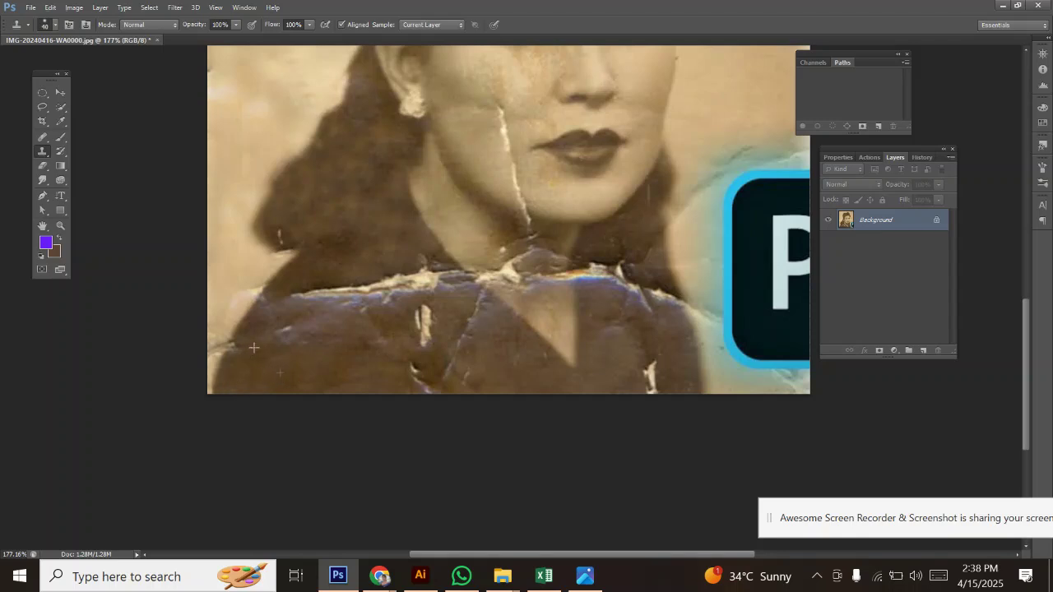
mouse_move(273, 360)
mouse_down()
mouse_move(239, 342)
mouse_move(246, 354)
mouse_move(298, 329)
mouse_move(305, 295)
mouse_up()
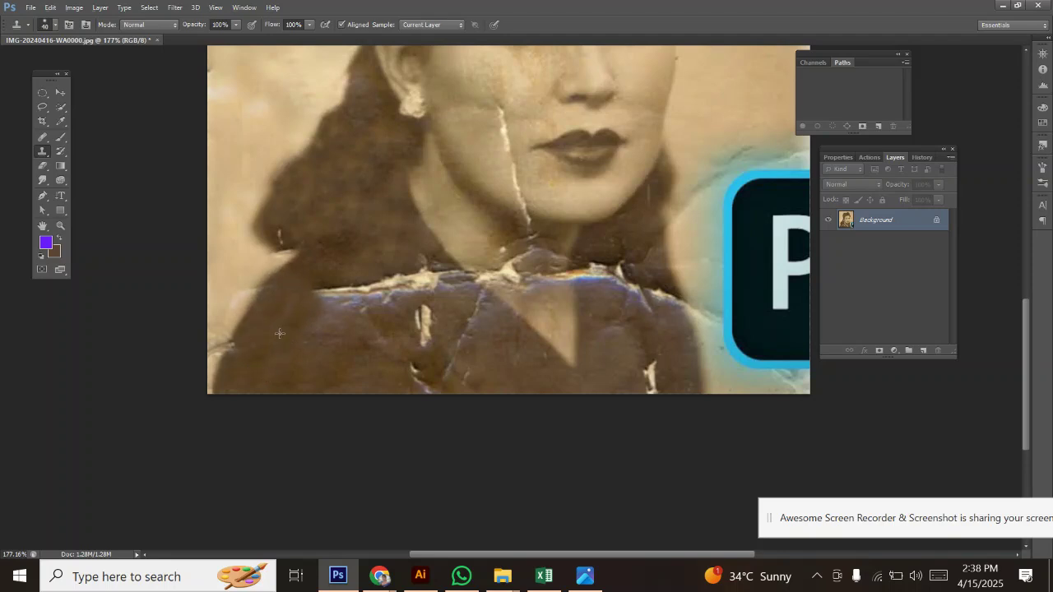
drag(313, 346, 322, 284)
drag(315, 367, 300, 357)
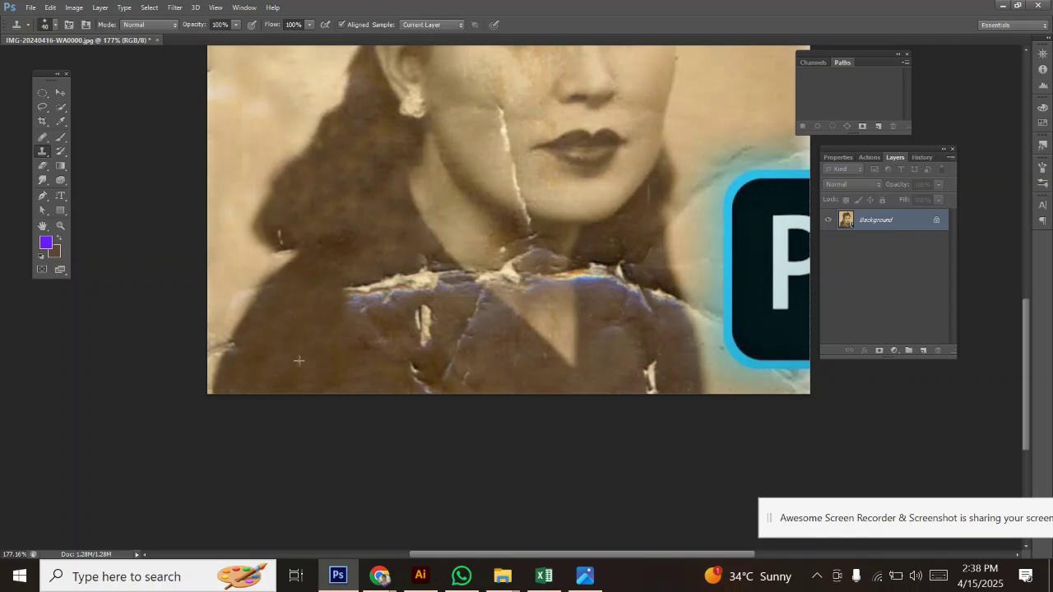
mouse_move(331, 298)
mouse_down()
mouse_move(370, 293)
mouse_move(303, 366)
mouse_move(404, 291)
mouse_move(315, 328)
mouse_move(354, 296)
mouse_move(423, 269)
mouse_move(427, 278)
mouse_move(376, 260)
mouse_move(436, 266)
mouse_move(459, 291)
mouse_move(367, 268)
mouse_move(412, 307)
mouse_move(422, 350)
mouse_move(418, 326)
mouse_move(375, 283)
mouse_move(404, 288)
mouse_move(391, 376)
mouse_move(314, 341)
mouse_move(278, 337)
mouse_up()
- Sample clean clothing and clone out the remaining tears and the diagonal crease between the left shoulder and the V-neckline
alt+click(314, 329)
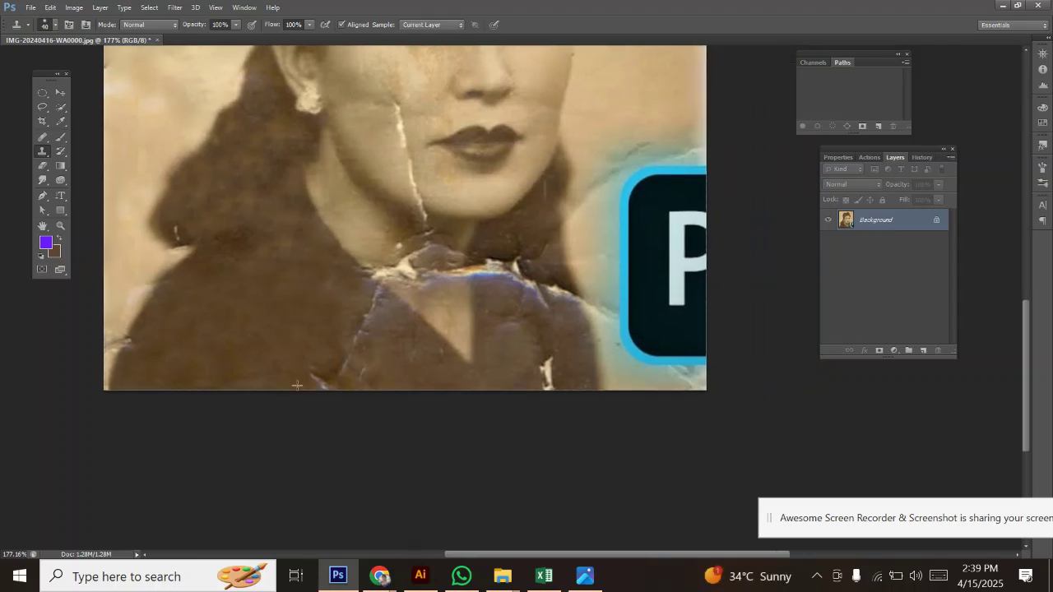
mouse_move(309, 370)
mouse_down()
mouse_move(341, 390)
mouse_move(354, 344)
mouse_up()
alt+click(286, 362)
mouse_move(344, 327)
mouse_down()
mouse_move(368, 315)
mouse_move(377, 275)
mouse_up()
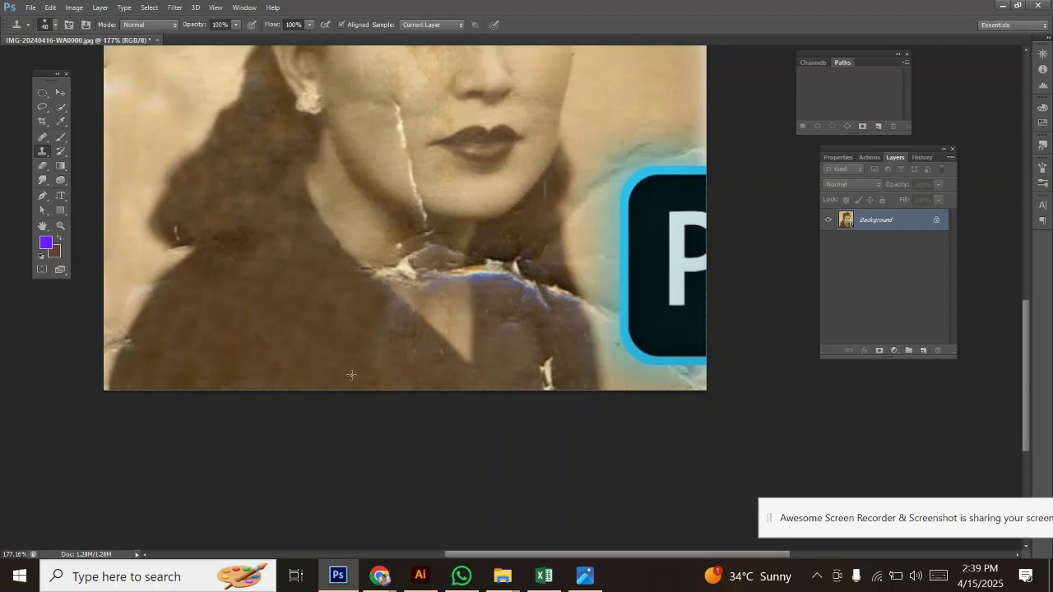
- Clone dark clothing over the white vertical tear near the photo's bottom edge, right of the V-neckline
drag(537, 368, 553, 374)
drag(566, 363, 452, 403)
drag(360, 395, 386, 445)
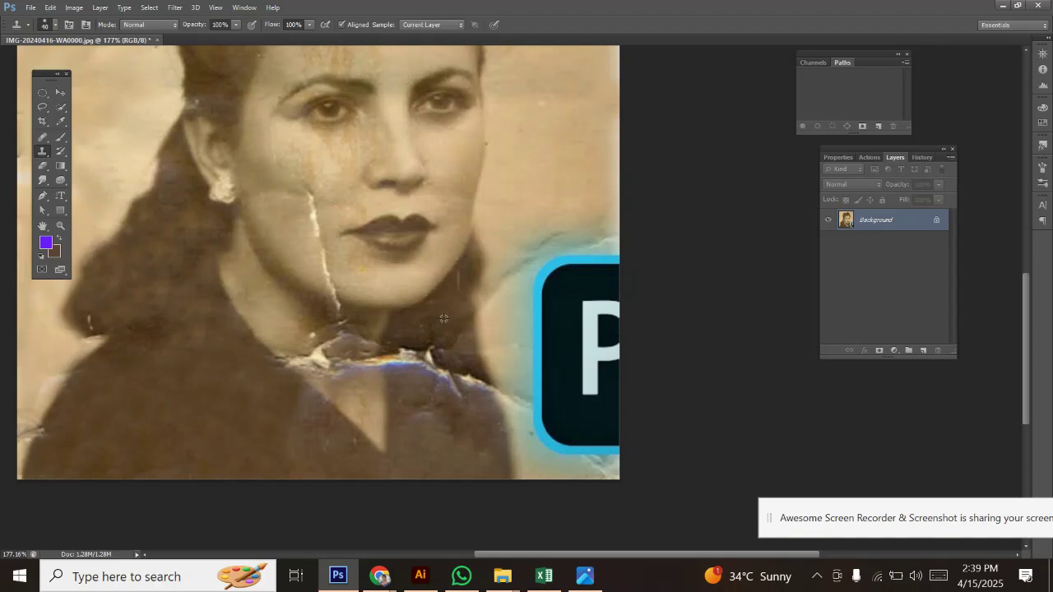
- Clone dark fabric over the horizontal tear and blue streaks across the collar and shoulder right of the neckline
mouse_move(430, 339)
mouse_down()
mouse_move(416, 358)
mouse_move(426, 368)
mouse_move(397, 360)
mouse_up()
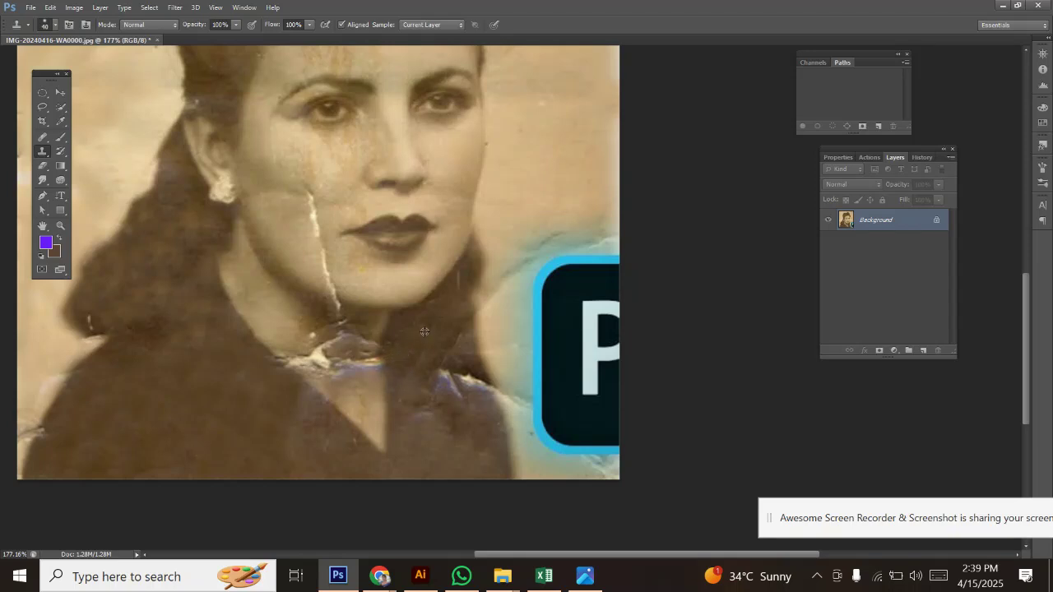
mouse_move(442, 387)
mouse_down()
mouse_move(451, 425)
mouse_move(462, 375)
mouse_move(479, 396)
mouse_move(482, 385)
mouse_move(485, 407)
mouse_move(460, 446)
mouse_move(456, 410)
mouse_up()
drag(414, 329, 482, 497)
drag(464, 402, 451, 296)
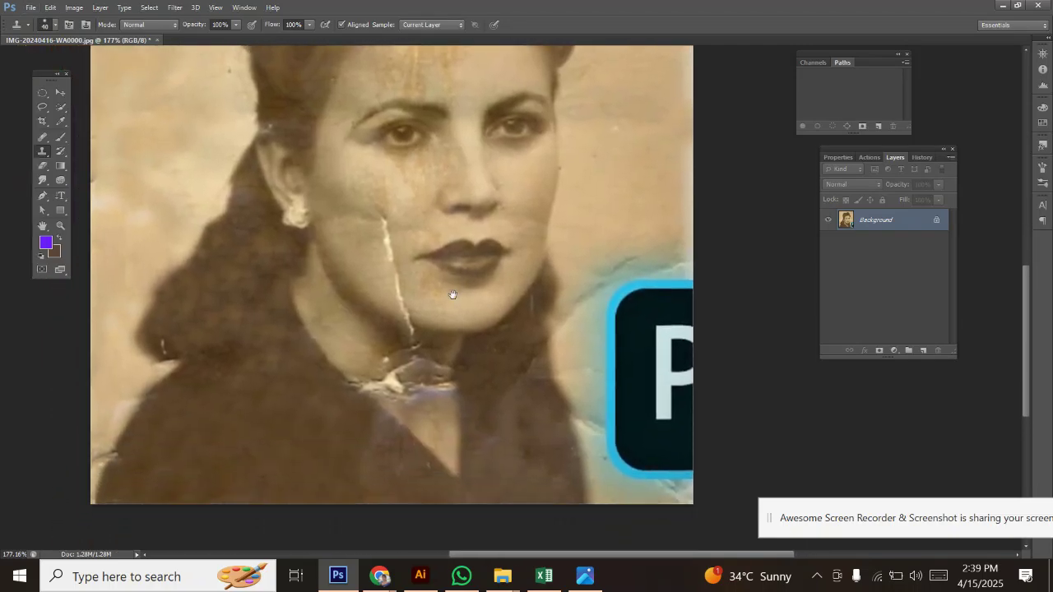
- Clone out the backdrop crease beside the left shoulder and the white marks at the lower tip of the hair
scroll(451, 296, up, 2)
scroll(431, 432, up, 2)
scroll(429, 427, up, 2)
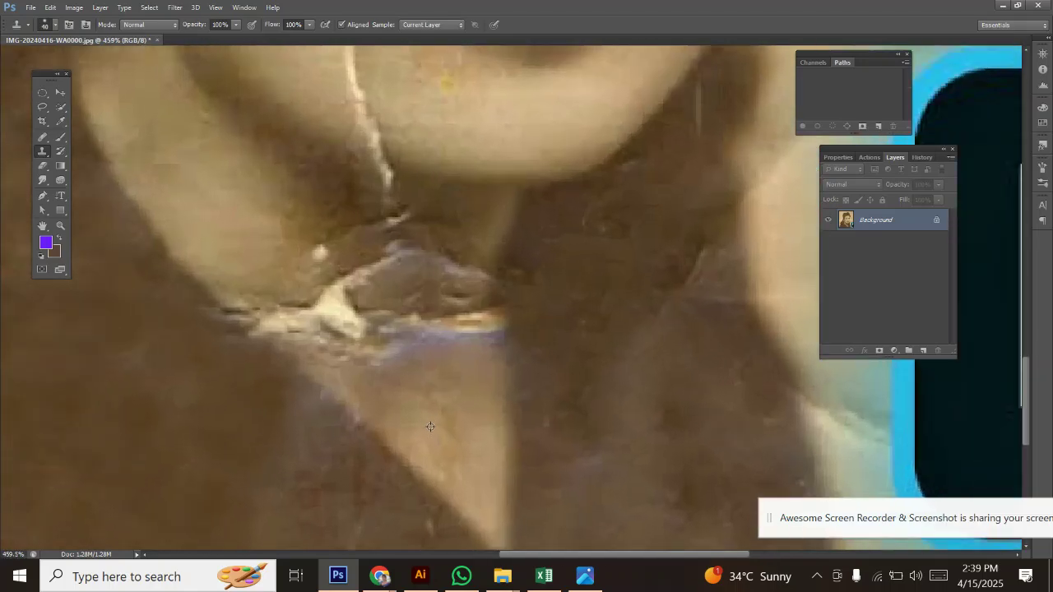
scroll(414, 407, down, 4)
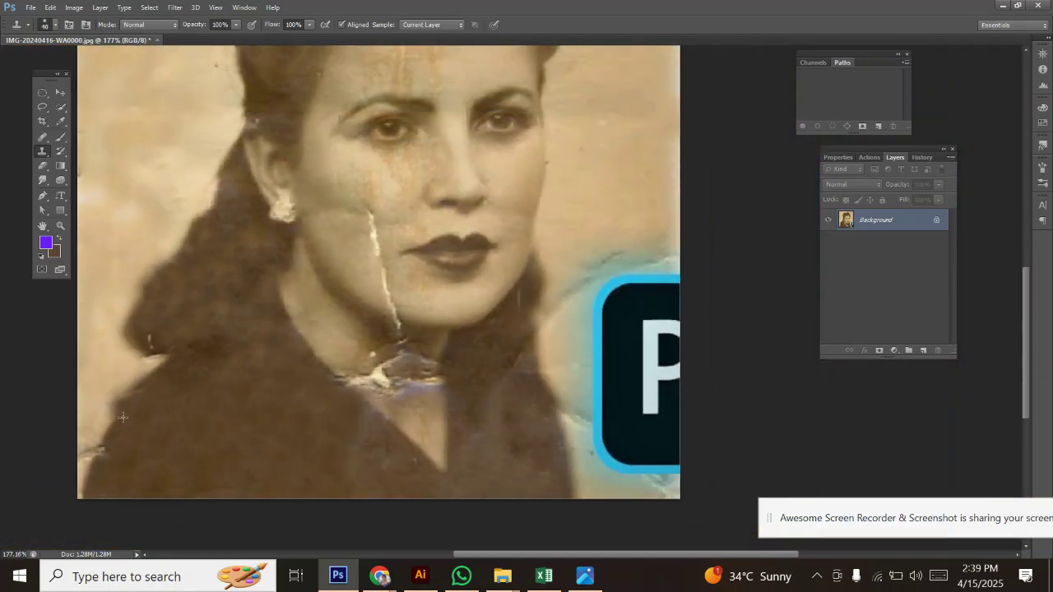
drag(125, 414, 234, 399)
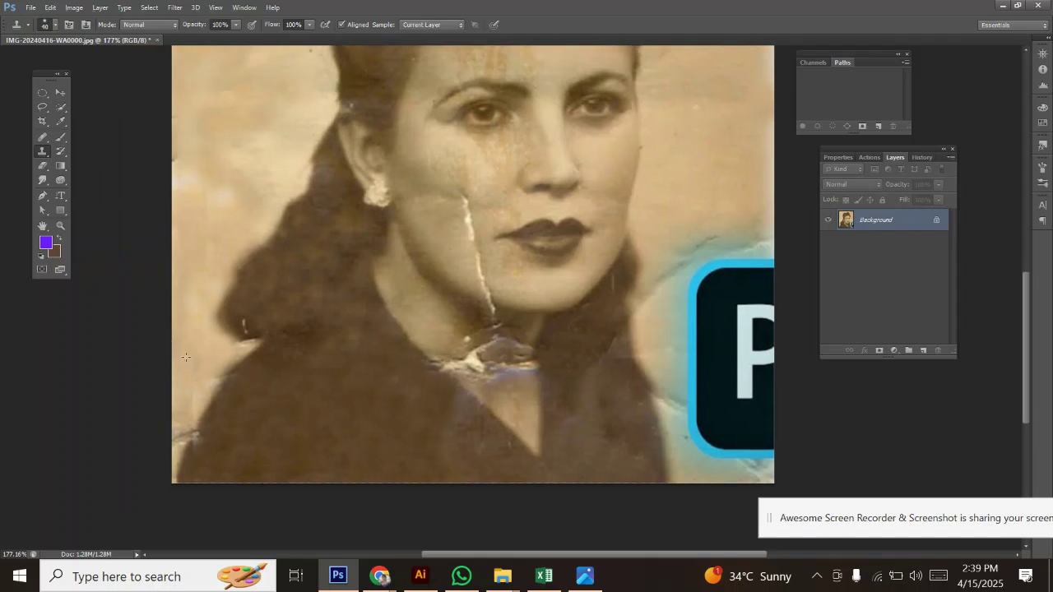
drag(181, 358, 187, 408)
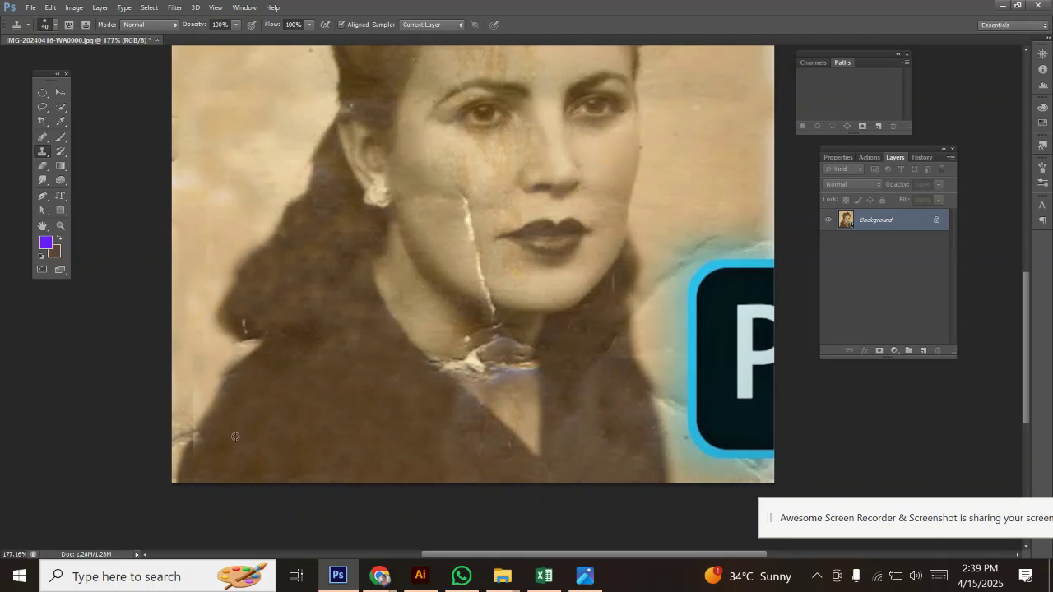
mouse_move(207, 450)
mouse_down()
mouse_move(194, 436)
mouse_move(240, 423)
mouse_up()
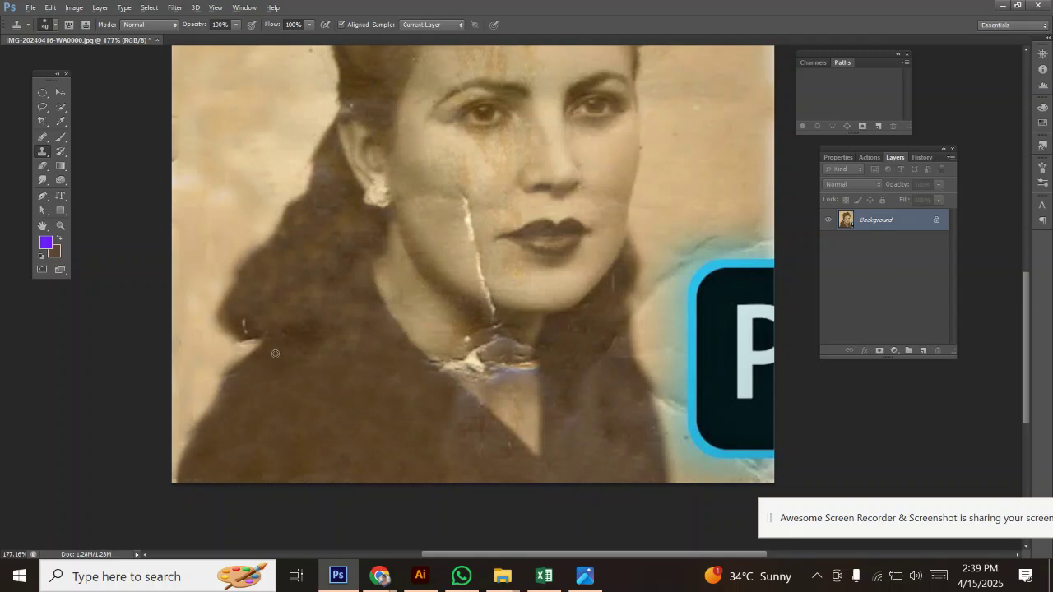
drag(242, 324, 249, 336)
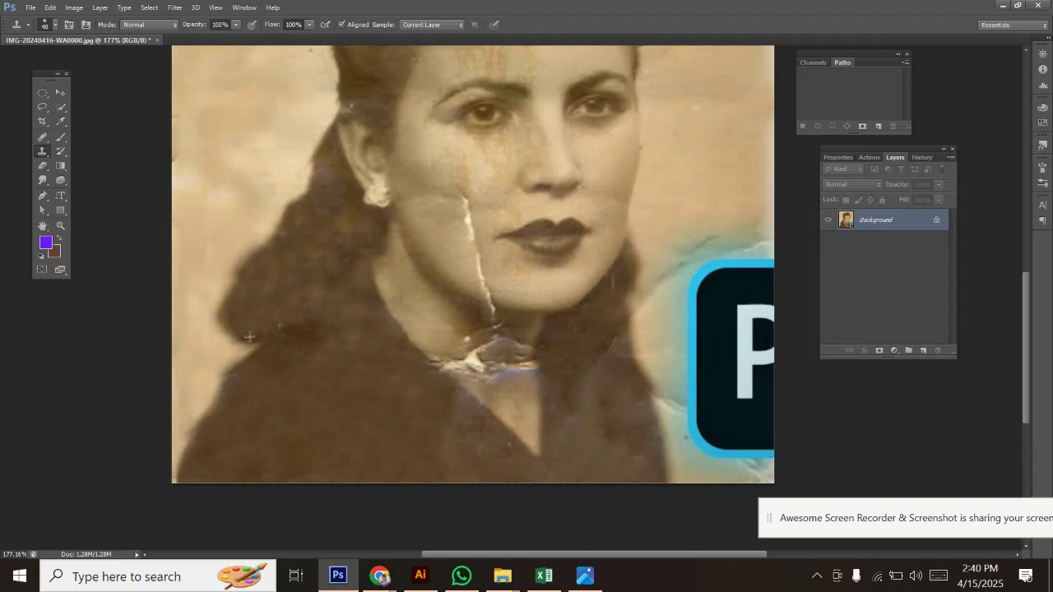
- Rebuild the neckline's left edge and clone clean neck skin over the white tear at the base of the throat
drag(294, 305, 172, 337)
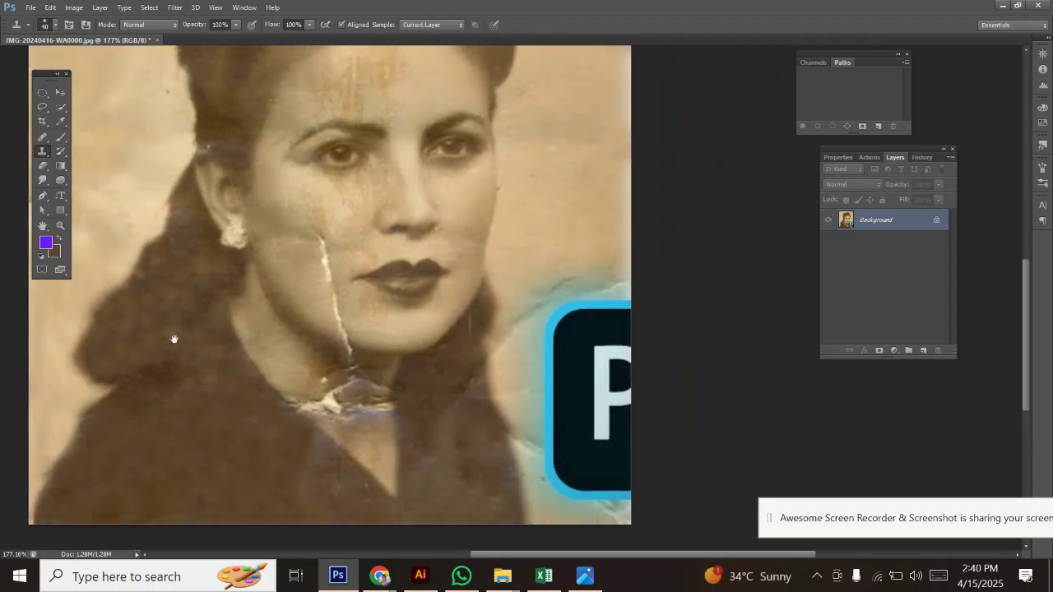
drag(313, 266, 230, 216)
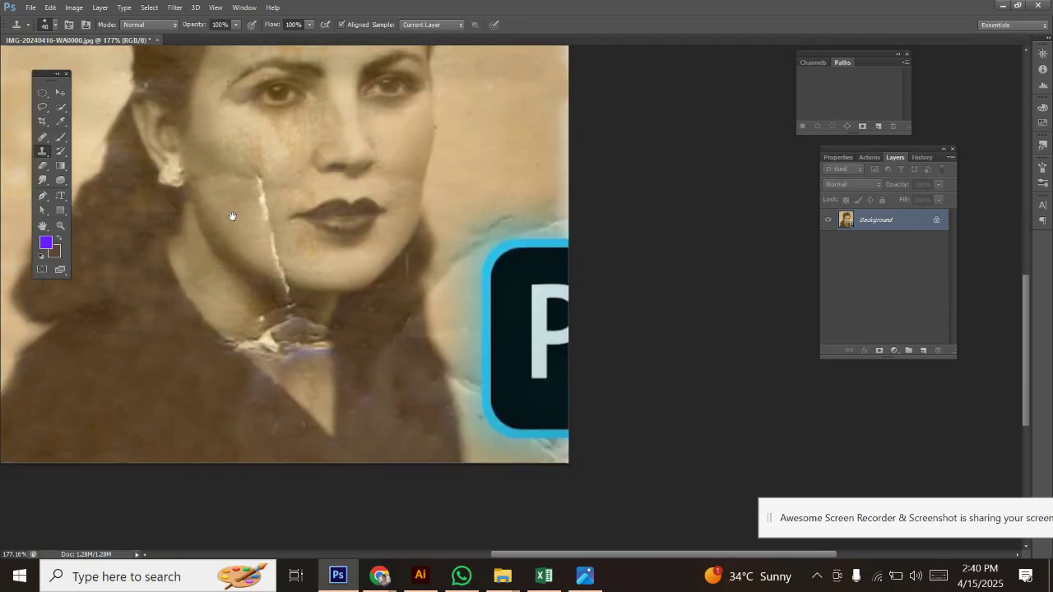
scroll(282, 383, up, 8)
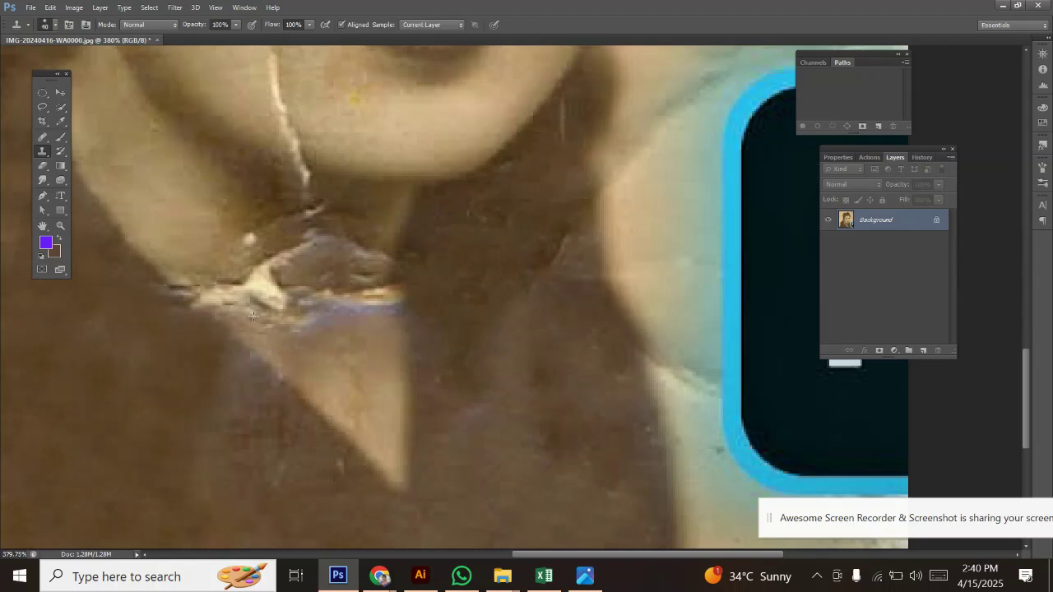
drag(252, 315, 332, 354)
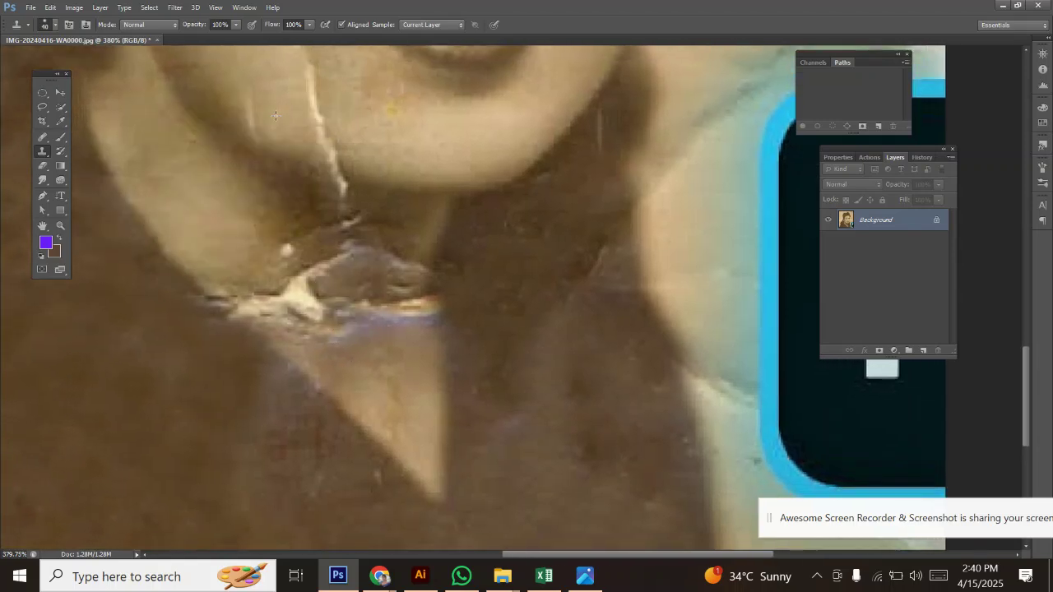
drag(292, 276, 302, 281)
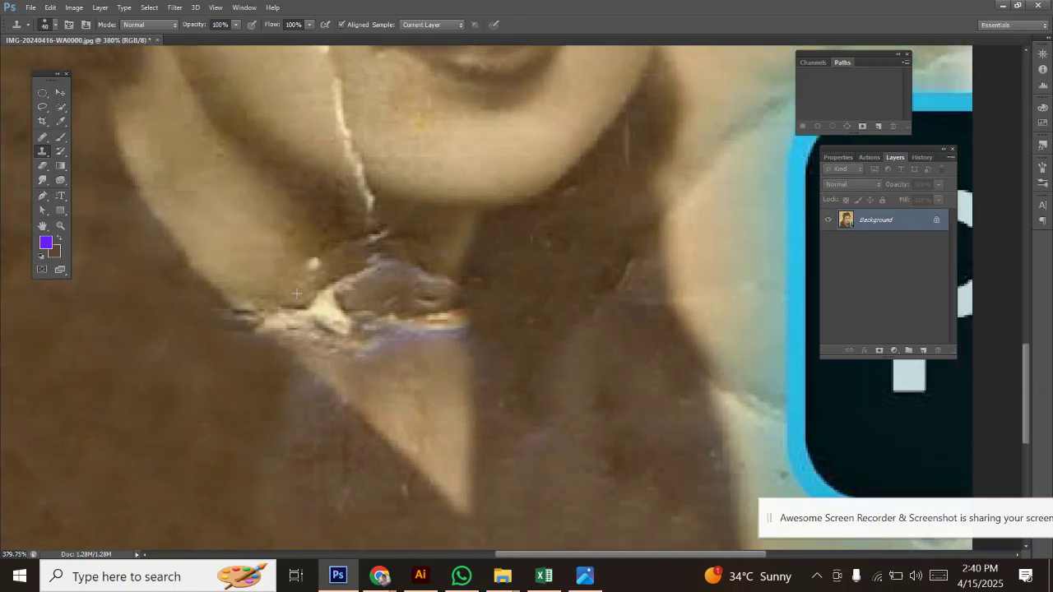
drag(272, 322, 200, 268)
mouse_move(160, 223)
mouse_down()
mouse_move(272, 329)
mouse_move(185, 255)
mouse_move(151, 201)
mouse_up()
mouse_move(152, 214)
mouse_down()
mouse_move(280, 333)
mouse_move(276, 350)
mouse_move(252, 323)
mouse_up()
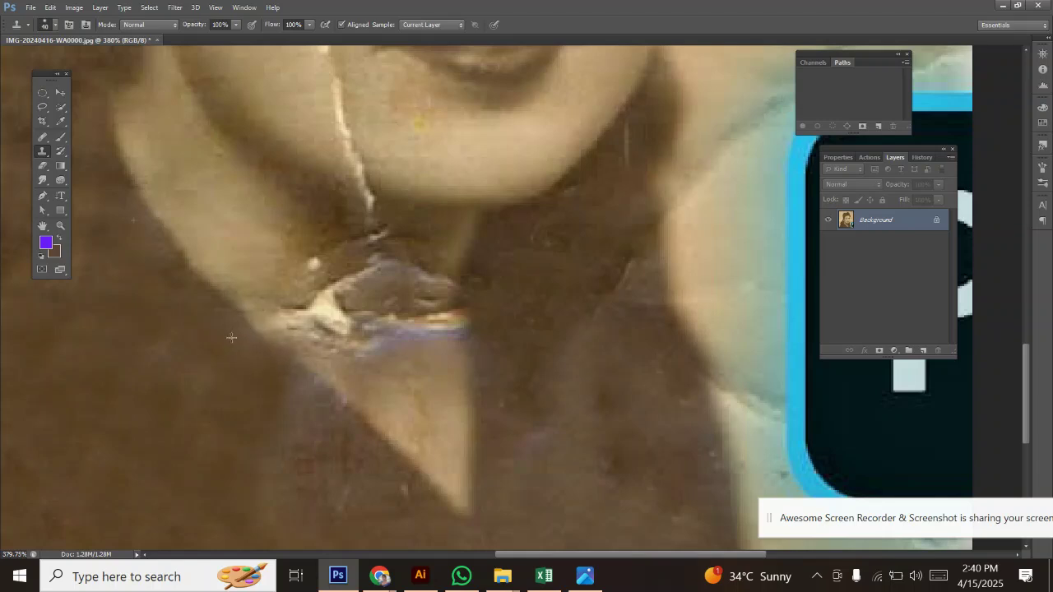
mouse_move(249, 335)
mouse_down()
mouse_move(284, 350)
mouse_move(325, 334)
mouse_move(334, 309)
mouse_move(309, 280)
mouse_move(287, 276)
mouse_up()
mouse_move(323, 333)
mouse_down()
mouse_move(355, 380)
mouse_move(383, 392)
mouse_up()
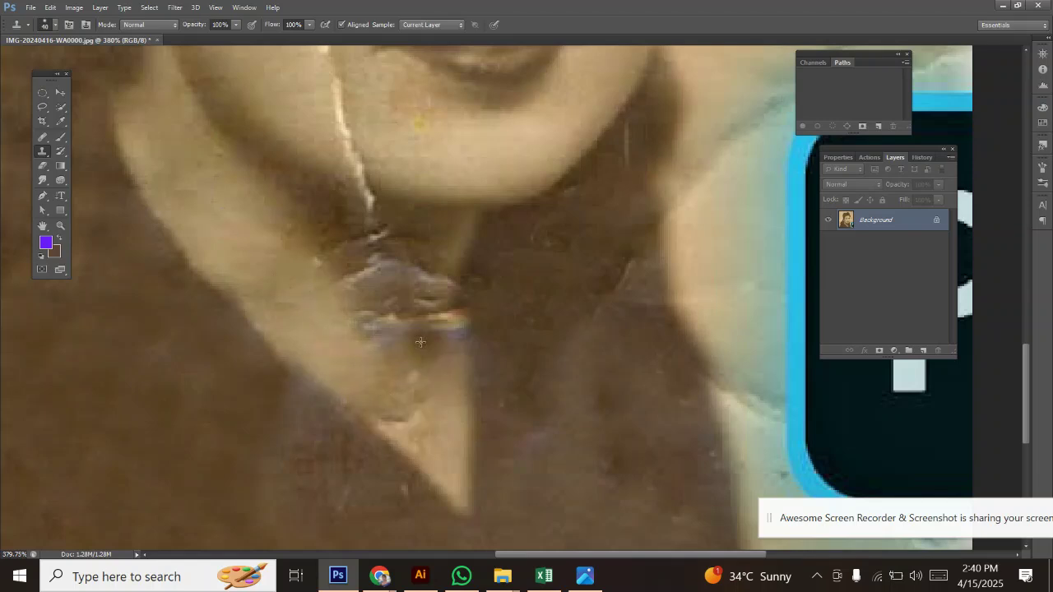
- Clone smooth skin over the leftover marks in the V-neckline and the rest of the horizontal tear across the throat
scroll(377, 312, up, 1)
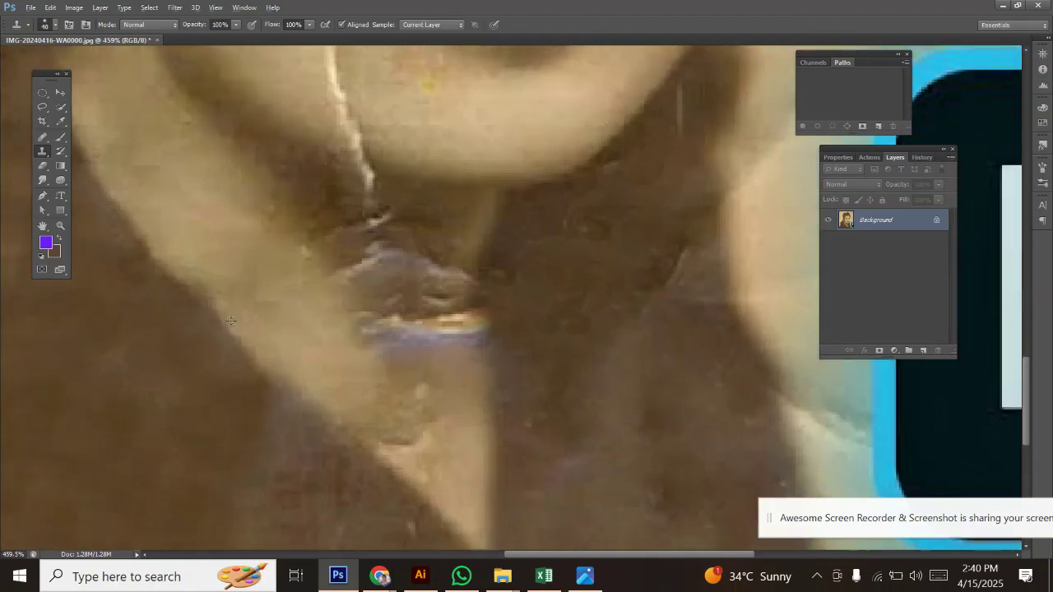
scroll(247, 334, down, 4)
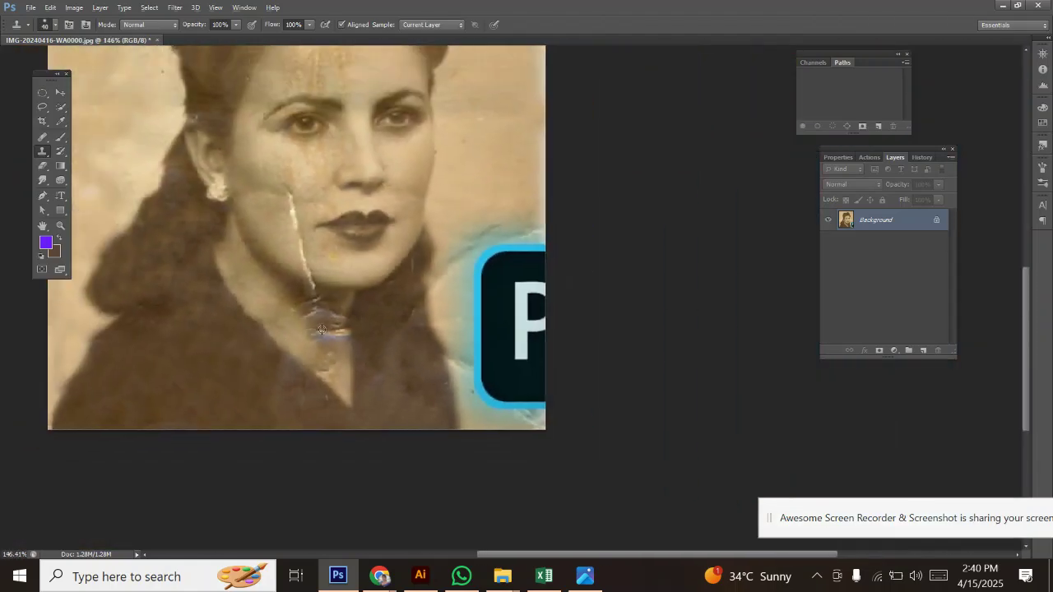
scroll(327, 332, up, 4)
scroll(302, 329, down, 3)
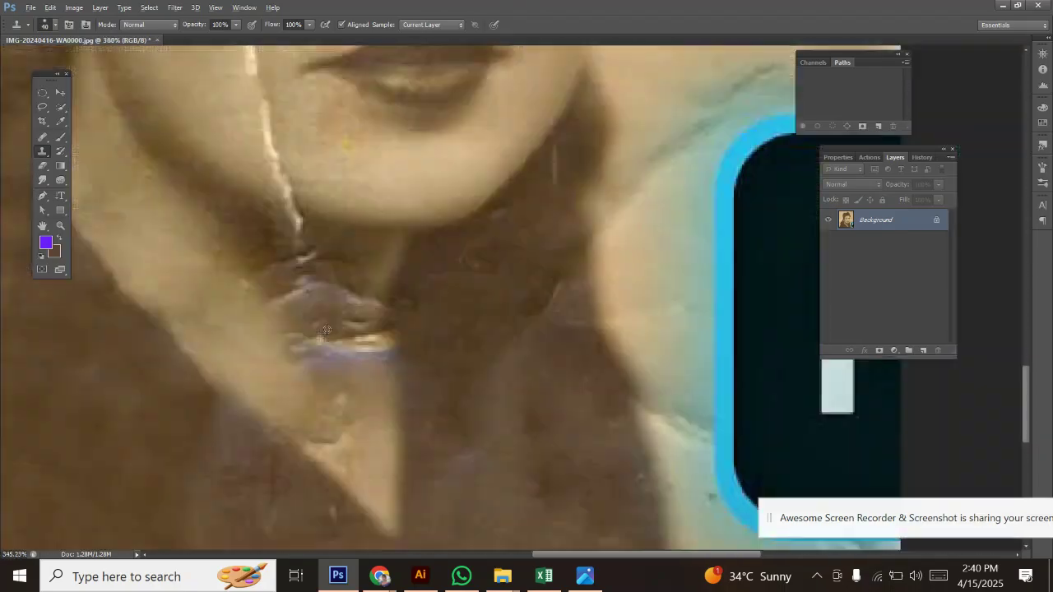
drag(252, 352, 212, 311)
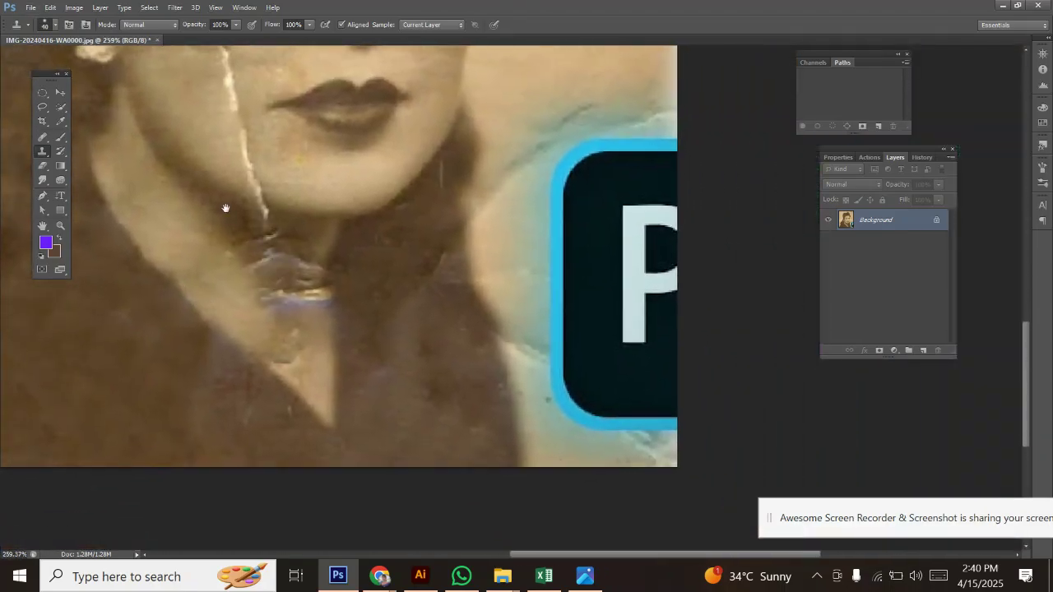
scroll(210, 235, up, 3)
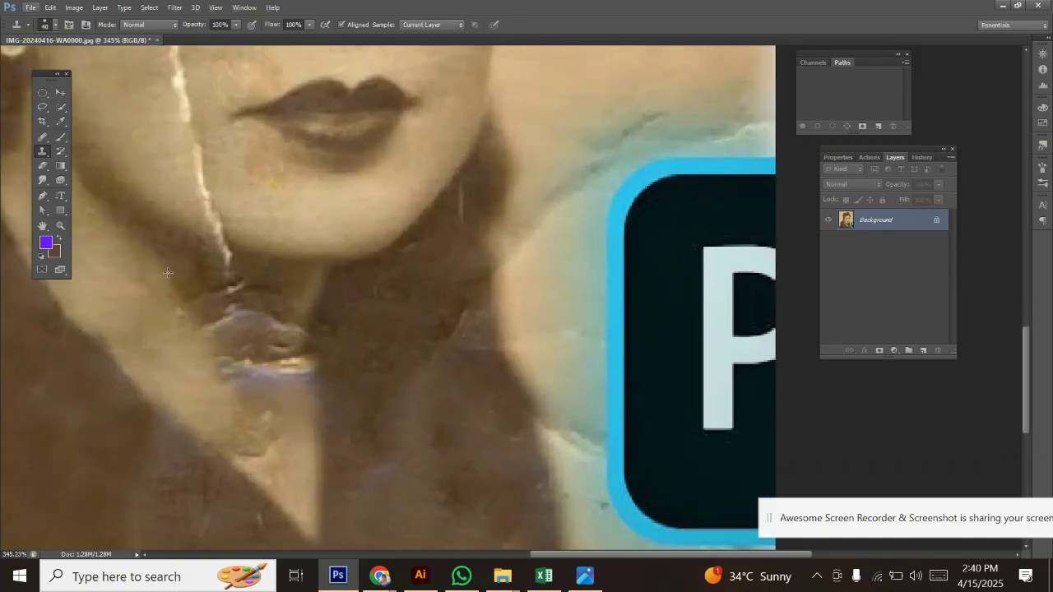
scroll(172, 272, down, 1)
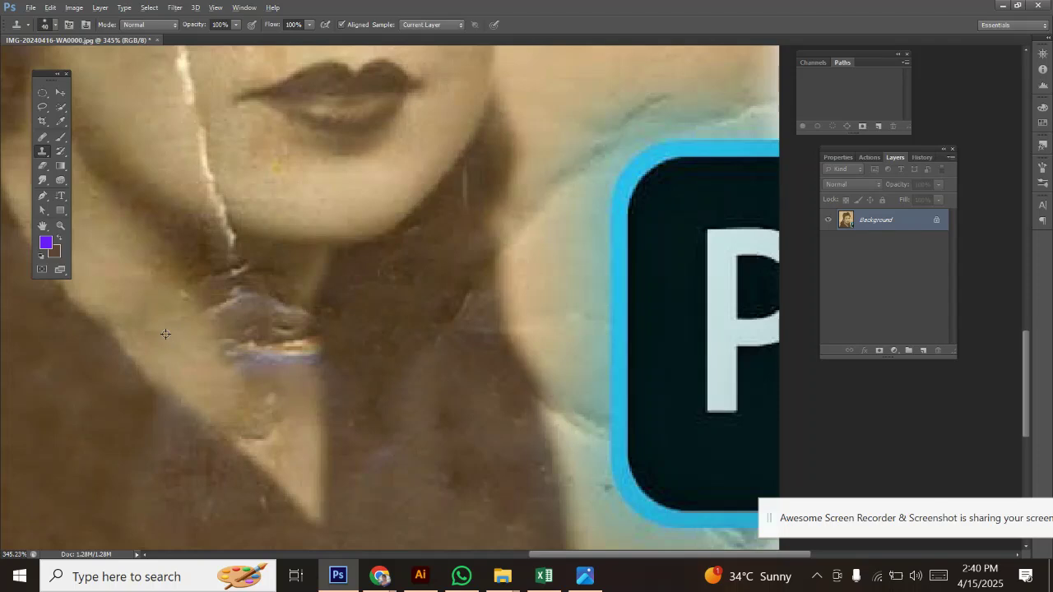
drag(240, 394, 260, 427)
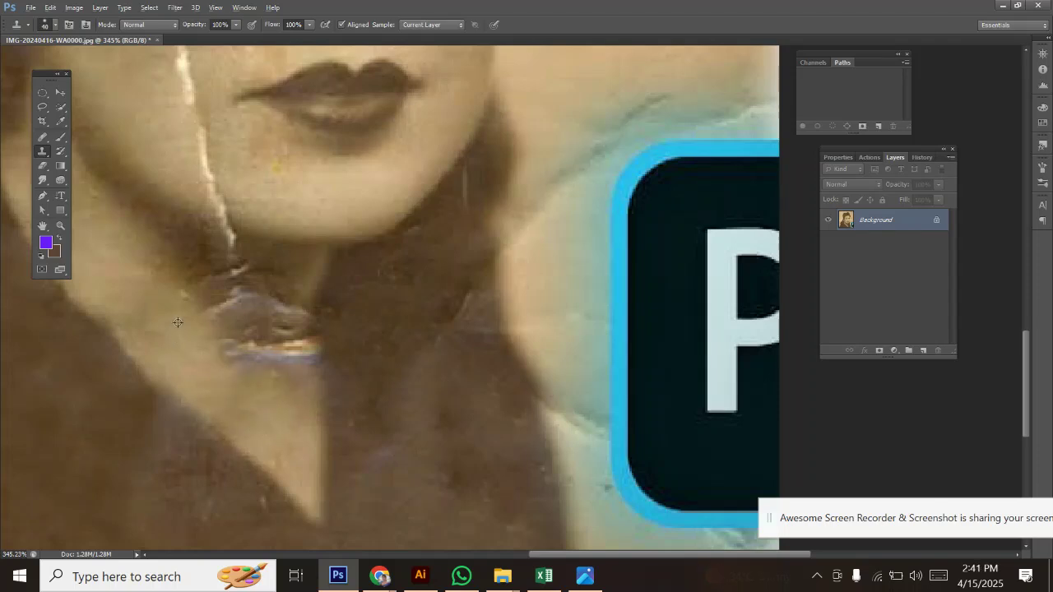
drag(216, 327, 278, 355)
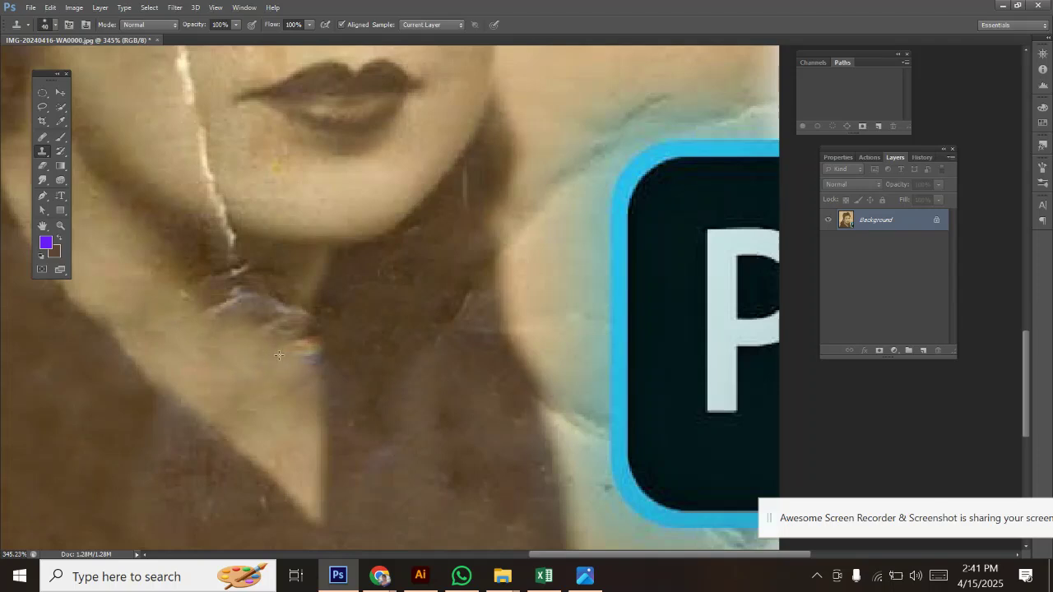
- Reduce the Clone Stamp brush size to 15 and clone dark neck shadow over the pale creases below the chin
drag(246, 281, 293, 302)
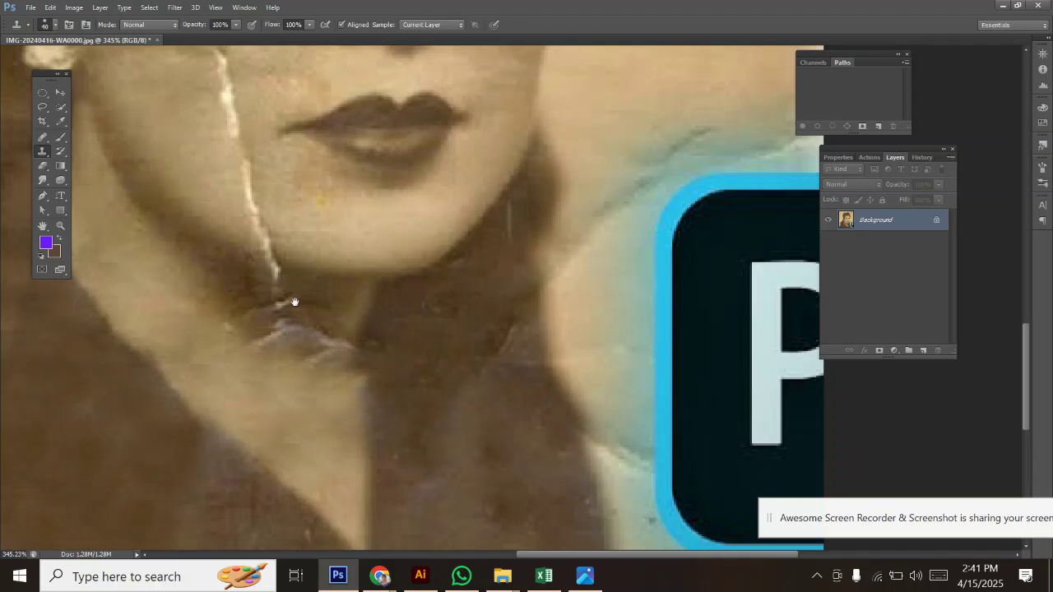
scroll(239, 284, up, 2)
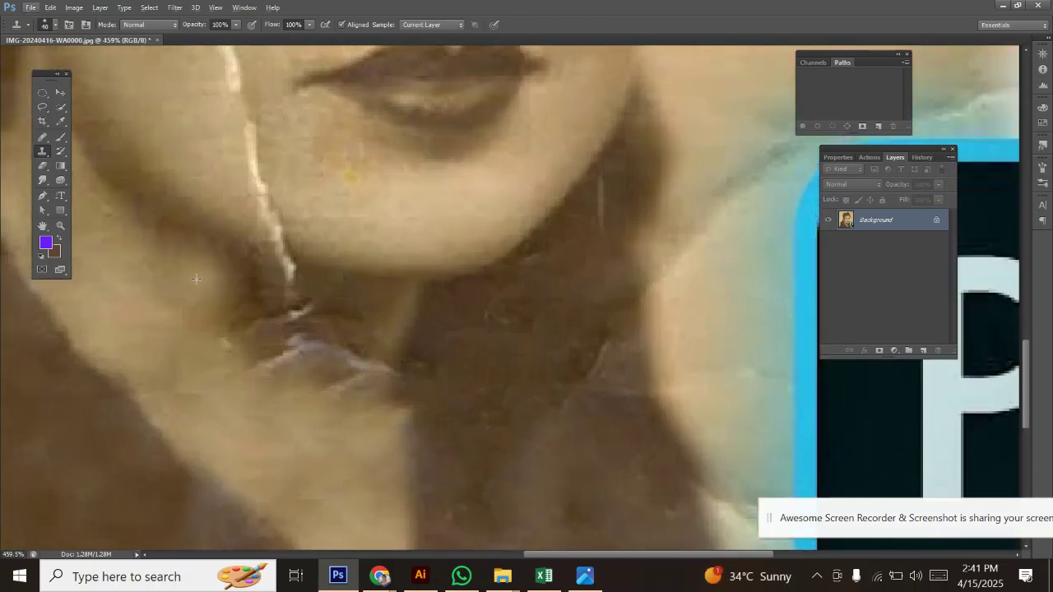
key(bracketleft)
key(bracketleft)
key(bracketleft)
key(bracketleft)
key(bracketleft)
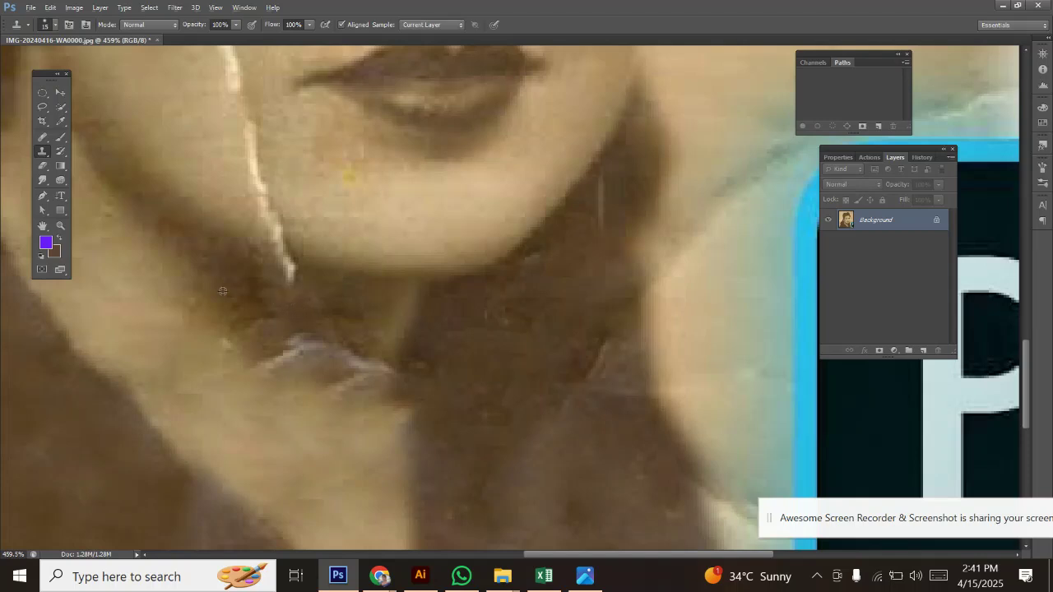
mouse_move(255, 335)
mouse_down()
mouse_move(301, 360)
mouse_move(309, 344)
mouse_move(278, 334)
mouse_move(240, 300)
mouse_move(294, 358)
mouse_move(367, 370)
mouse_up()
mouse_move(338, 319)
mouse_down()
mouse_move(343, 352)
mouse_move(332, 377)
mouse_up()
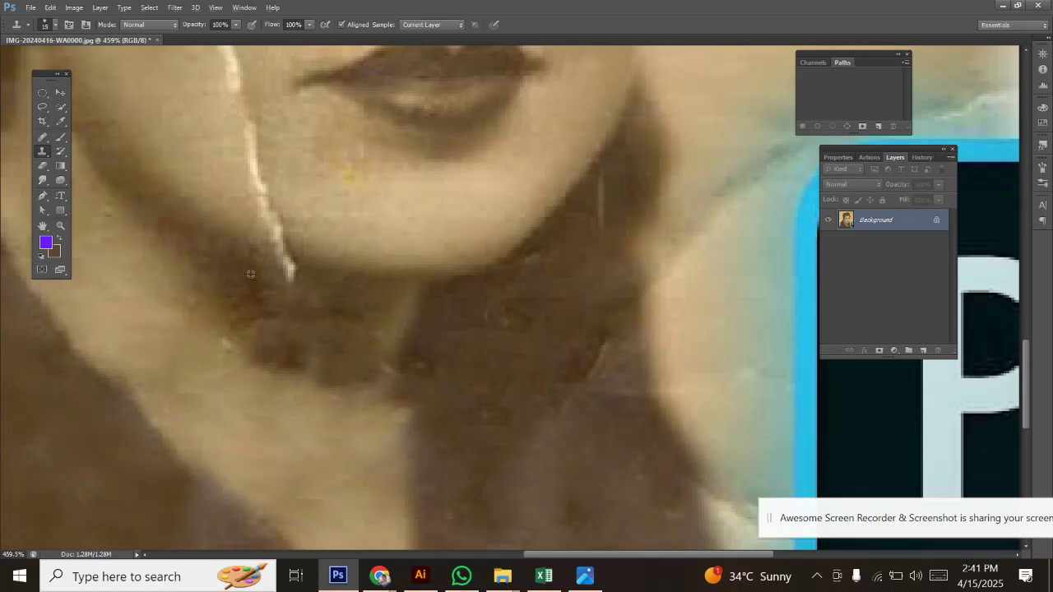
- Clone dark neck shadow over the lower tip of the white crack where it crosses the jawline
mouse_move(278, 283)
mouse_down()
mouse_move(289, 282)
mouse_move(287, 270)
mouse_up()
scroll(310, 340, down, 5)
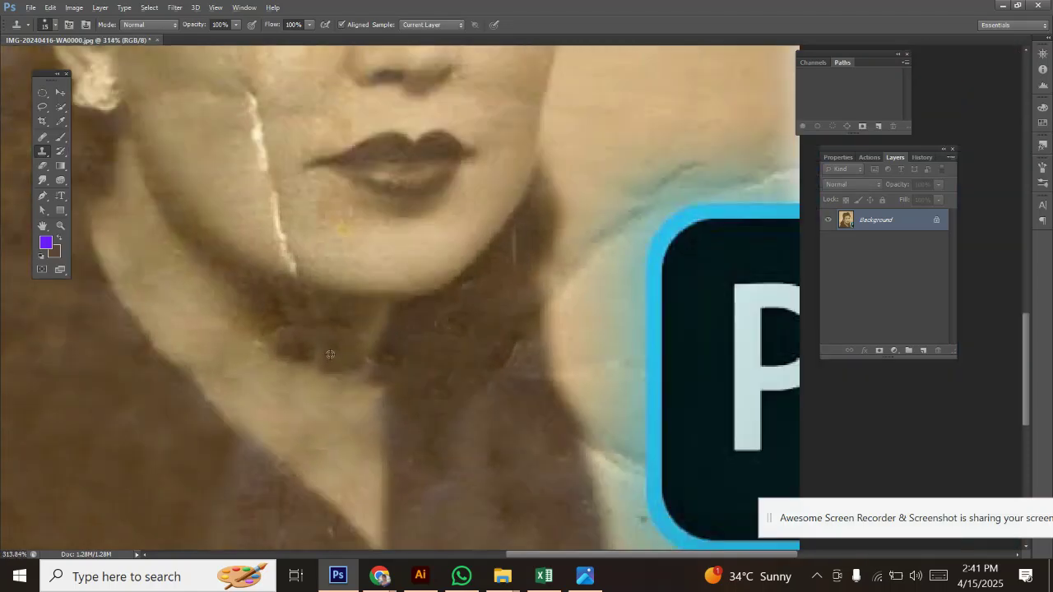
scroll(329, 349, up, 5)
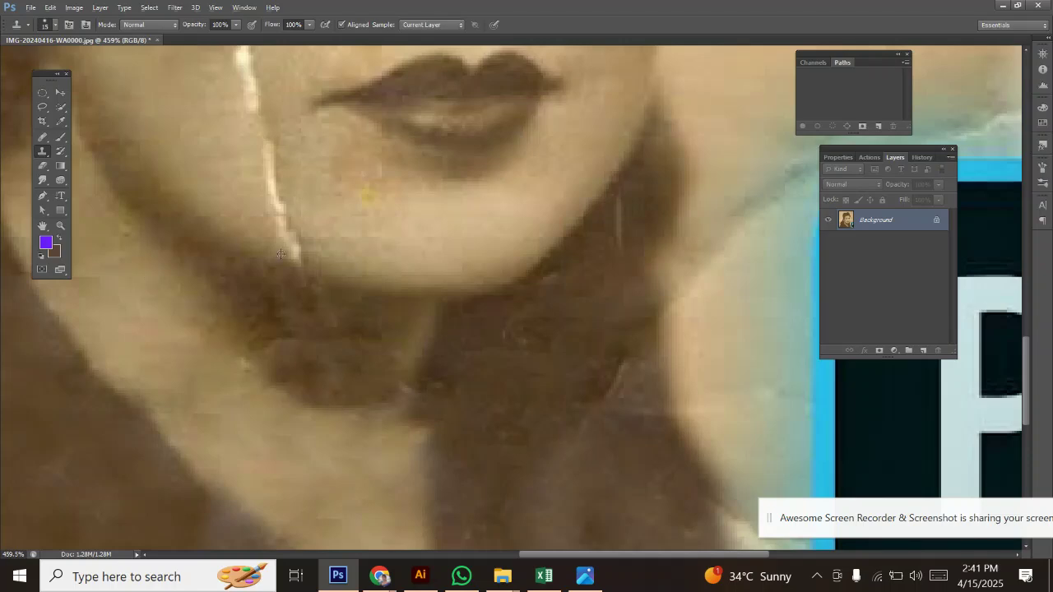
scroll(331, 293, down, 4)
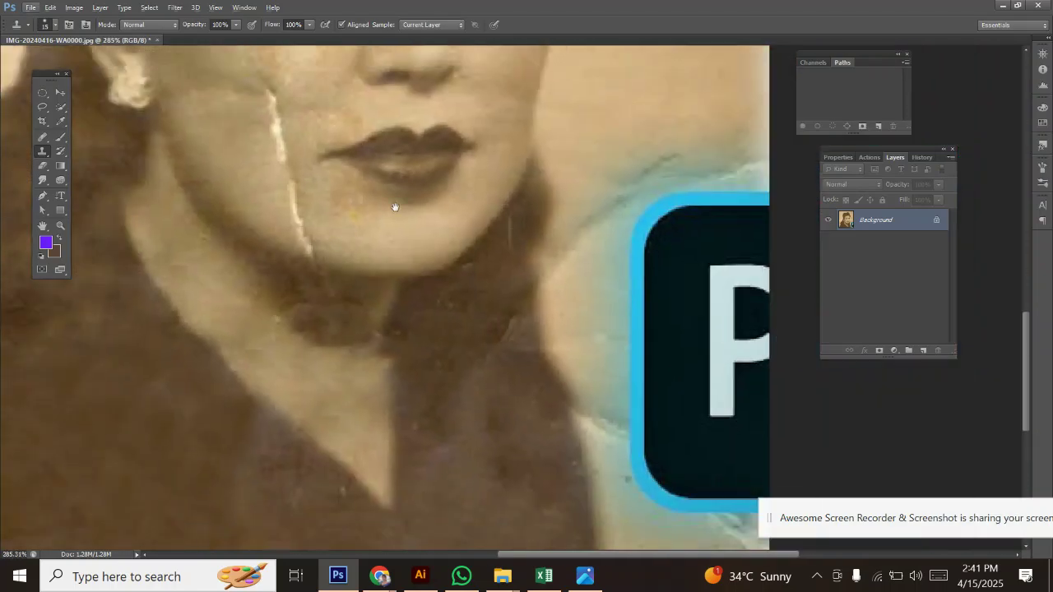
- Switch to the Spot Healing Brush at size 20 and heal the upper end of the white crack on the cheek
drag(395, 208, 395, 291)
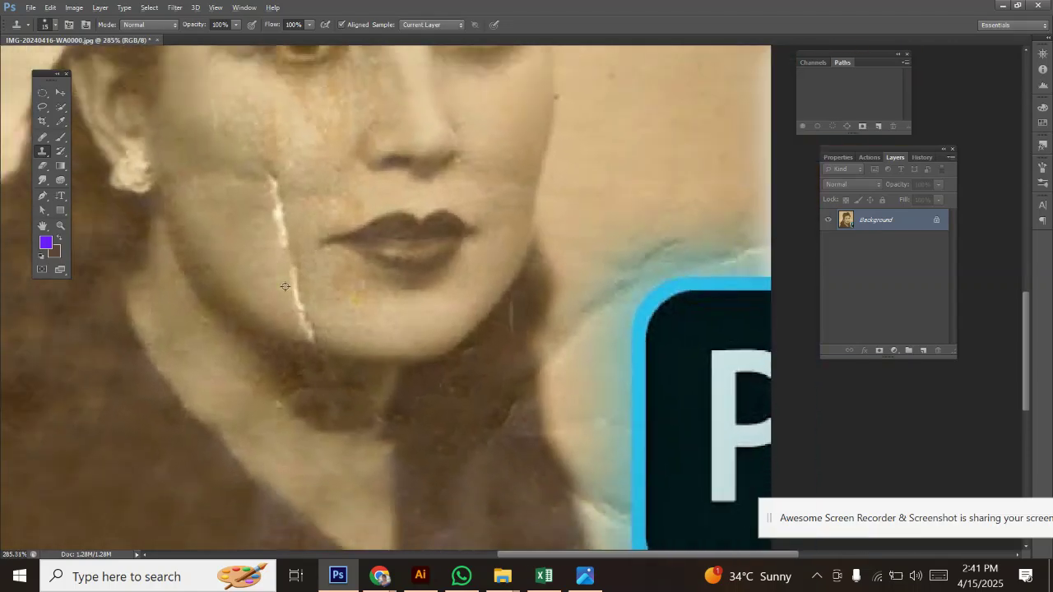
drag(302, 192, 331, 277)
click(46, 138)
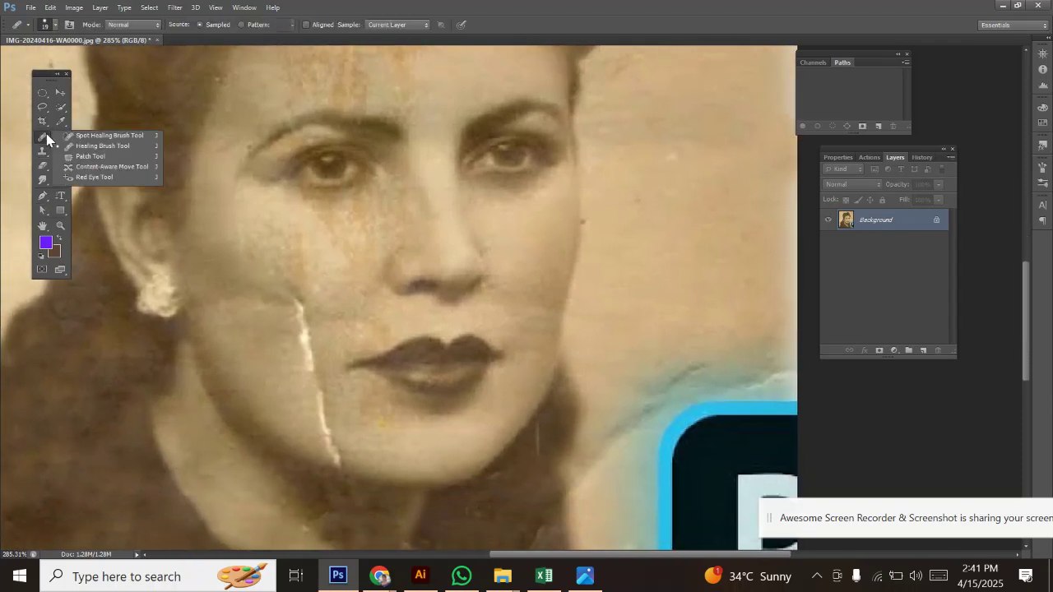
click(101, 136)
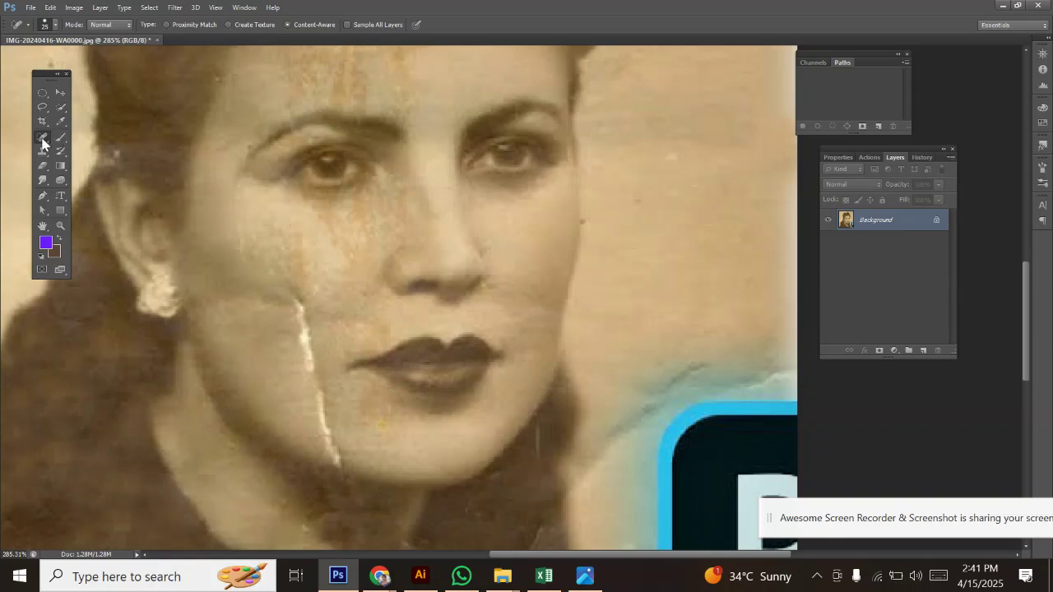
click(46, 138)
click(83, 138)
click(292, 301)
click(298, 314)
key(bracketleft)
click(300, 323)
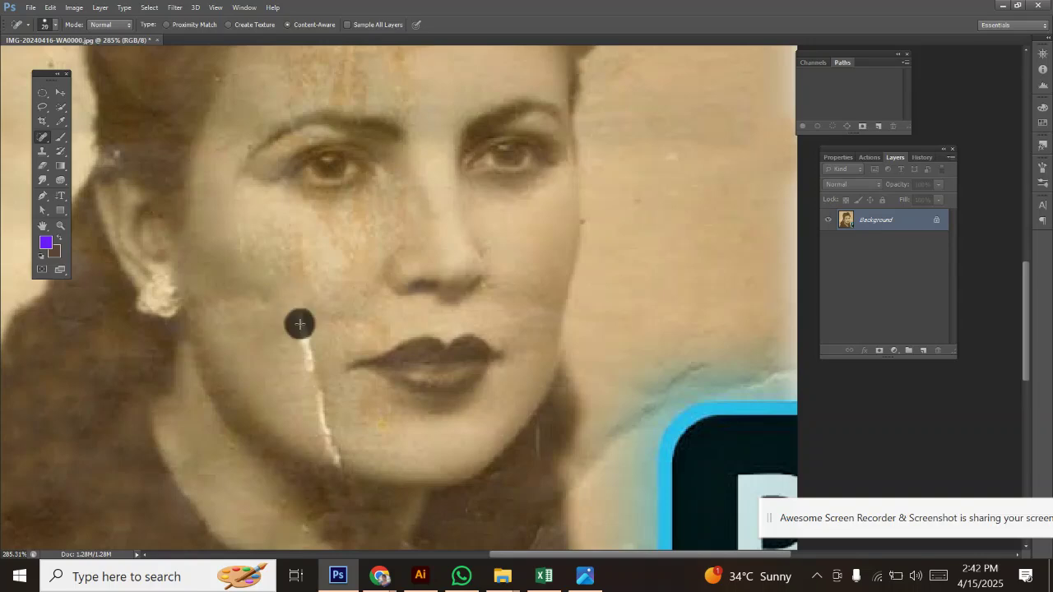
click(297, 320)
click(297, 343)
click(297, 325)
- Heal the rest of the white crack down the cheek to the jawline with the Spot Healing Brush
click(44, 137)
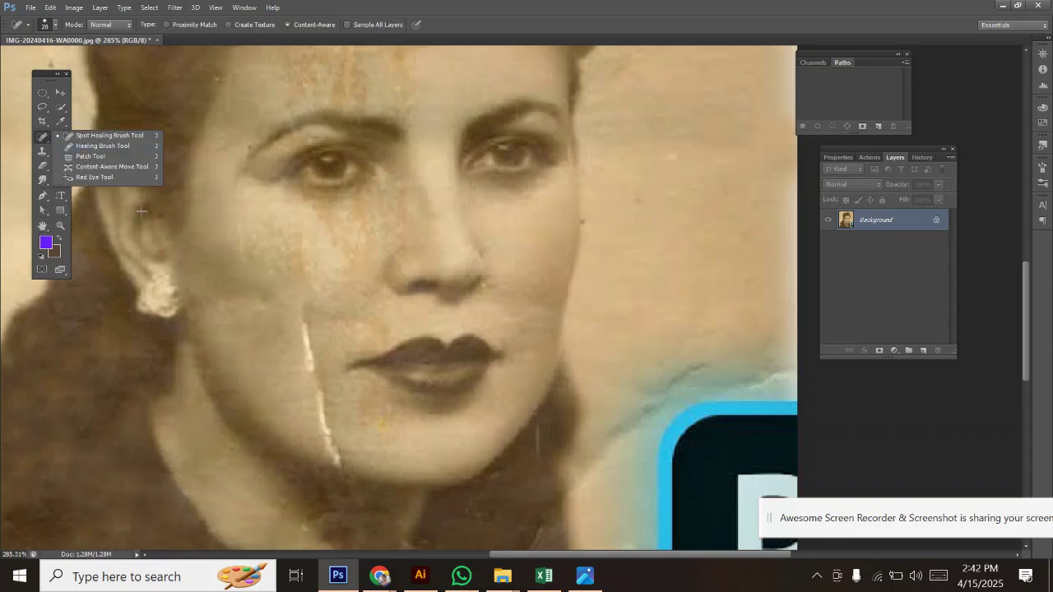
click(307, 361)
click(315, 335)
click(308, 352)
click(300, 323)
click(315, 359)
click(316, 395)
click(322, 411)
click(329, 439)
click(333, 446)
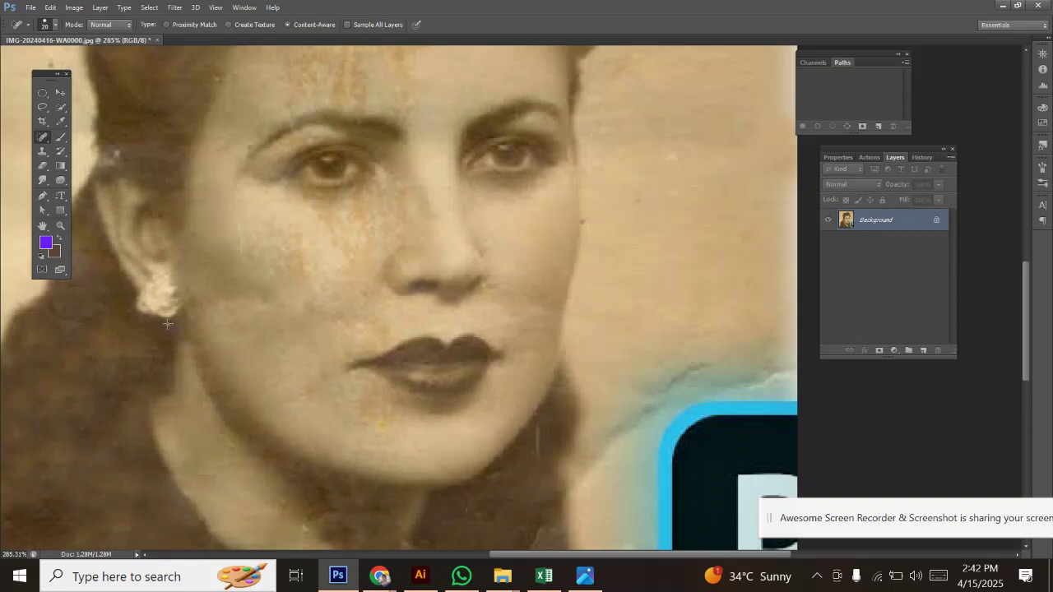
- Using the Healing Brush at size 20, remove the orange stains and blotches from the cheek, under the eye, and around the nose and mouth
scroll(351, 289, up, 5)
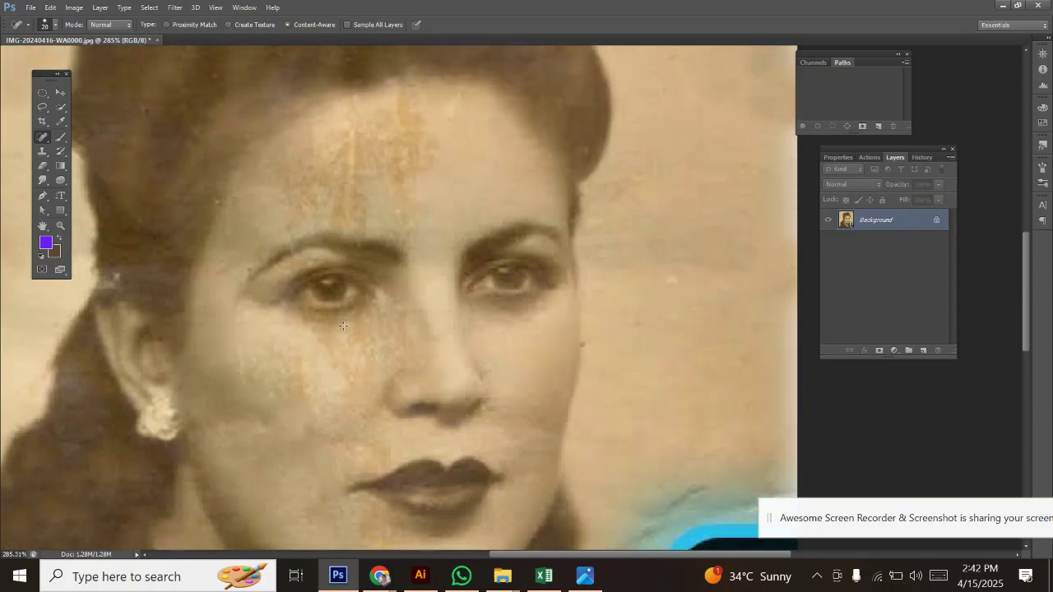
scroll(345, 315, down, 3)
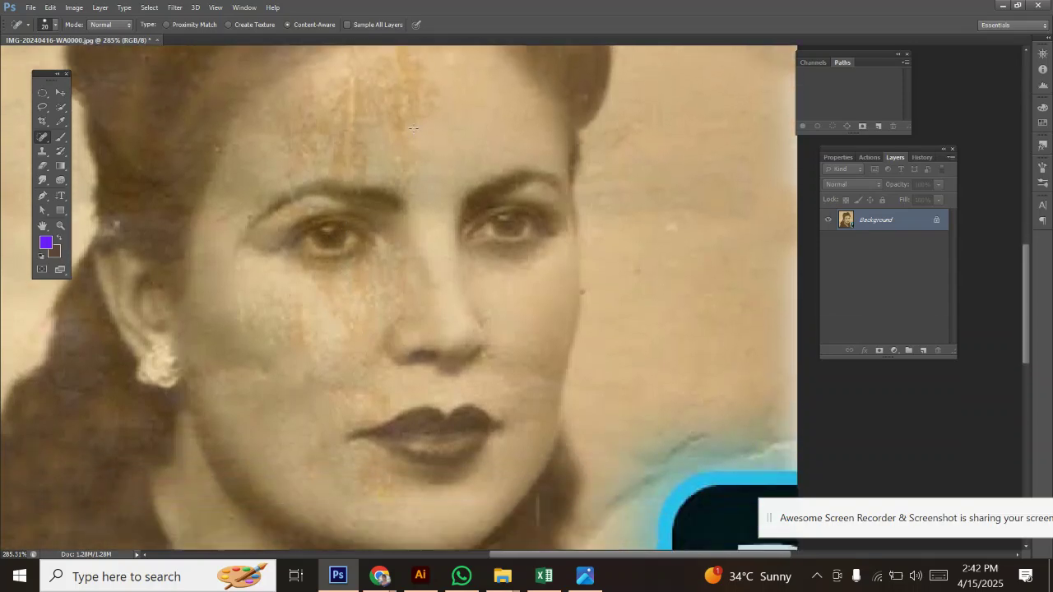
scroll(407, 157, up, 2)
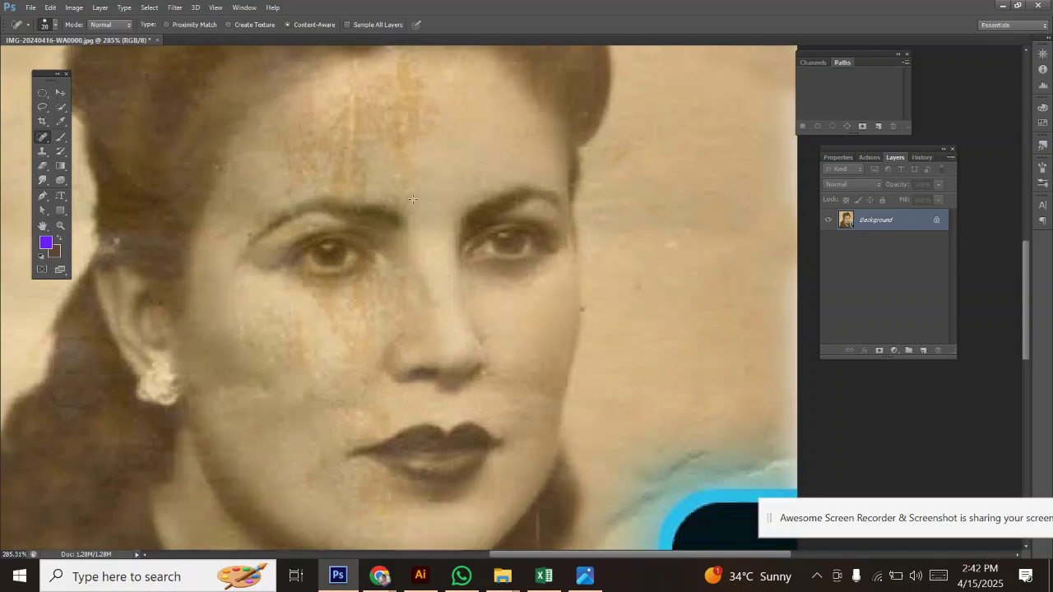
scroll(317, 402, down, 3)
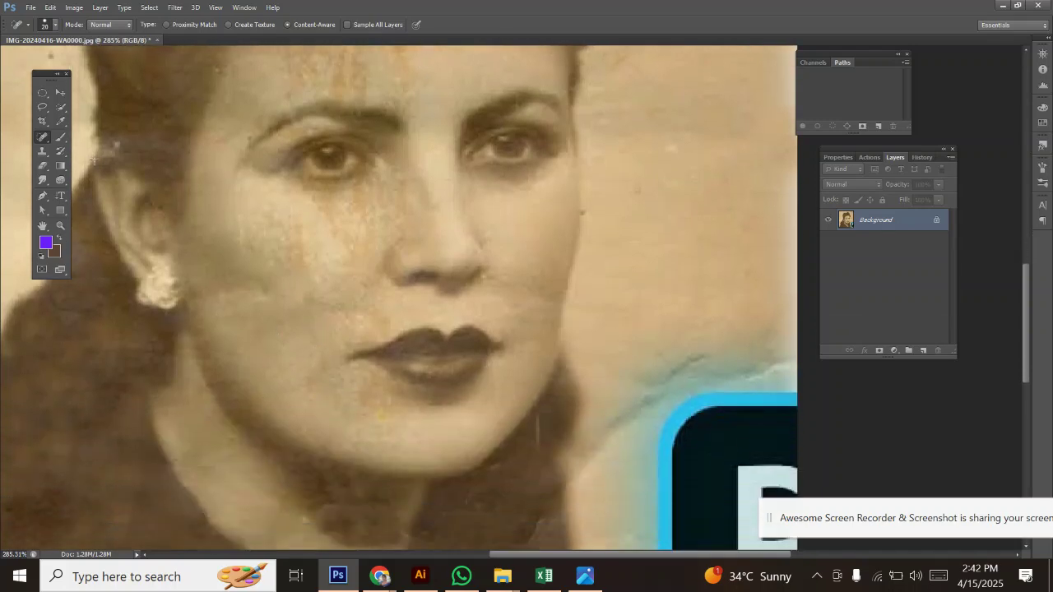
right_click(41, 137)
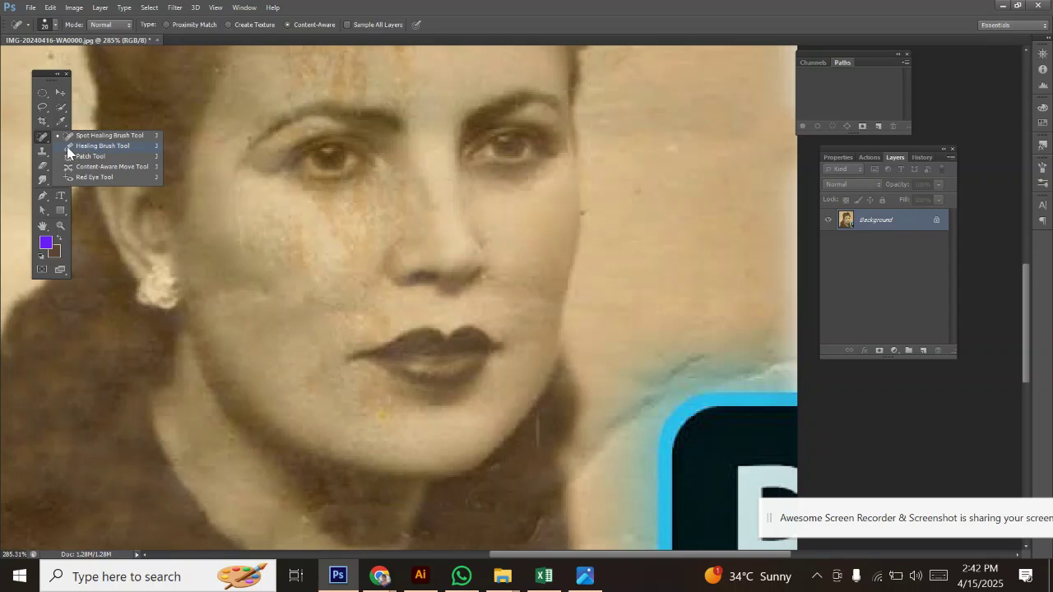
click(69, 147)
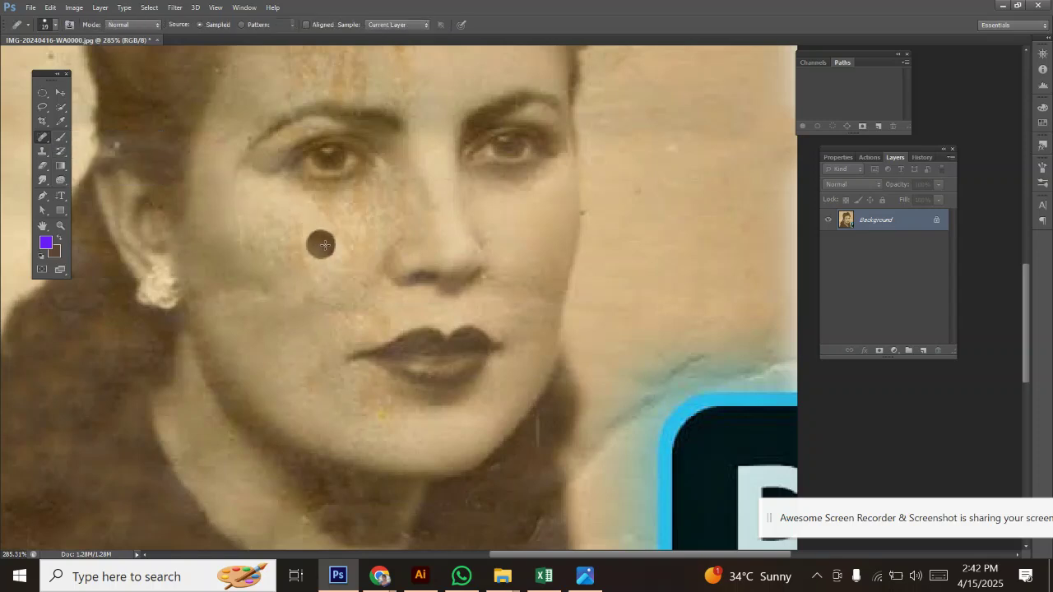
key(bracketright)
key(bracketright)
key(bracketleft)
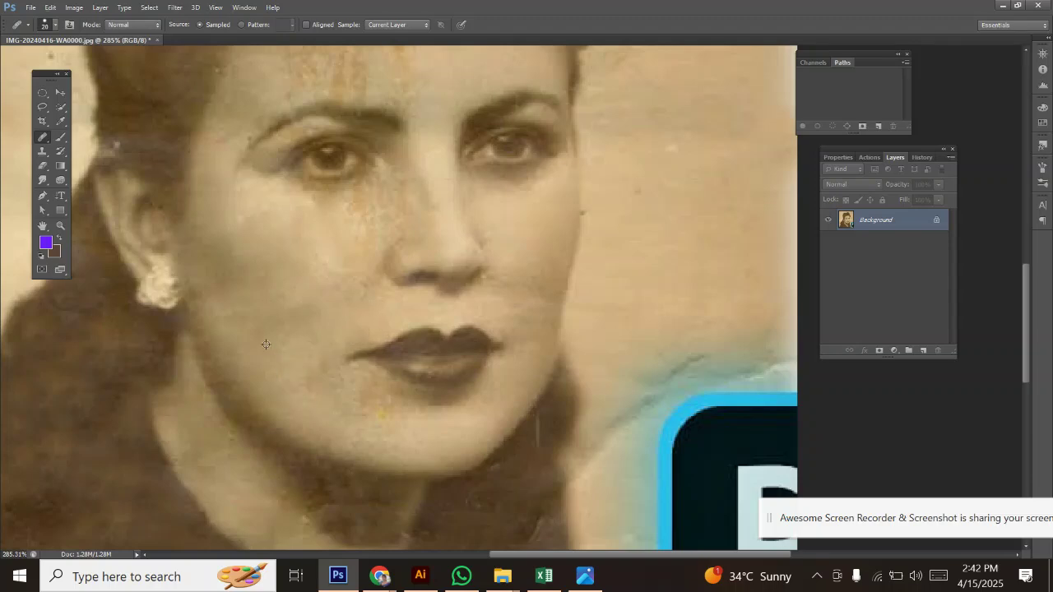
drag(312, 351, 310, 398)
mouse_move(334, 297)
mouse_down()
mouse_move(363, 268)
mouse_move(362, 252)
mouse_move(318, 255)
mouse_move(353, 266)
mouse_move(339, 305)
mouse_move(385, 268)
mouse_move(393, 236)
mouse_move(395, 277)
mouse_move(372, 297)
mouse_up()
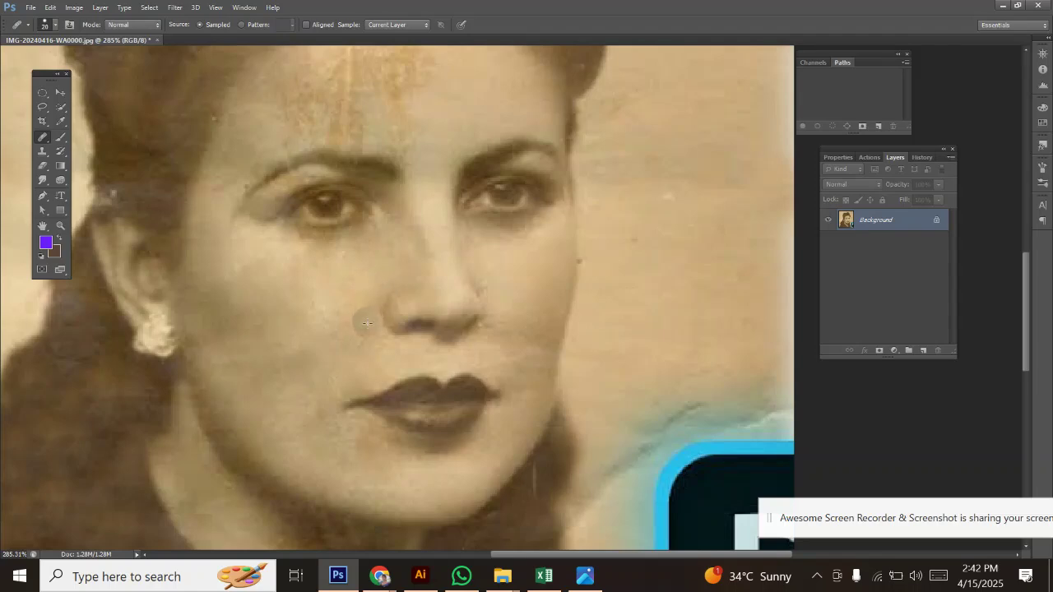
- Heal the upper right part of the orange stain on the forehead, just below the hairline
mouse_move(323, 346)
mouse_down()
mouse_move(331, 382)
mouse_move(310, 473)
mouse_up()
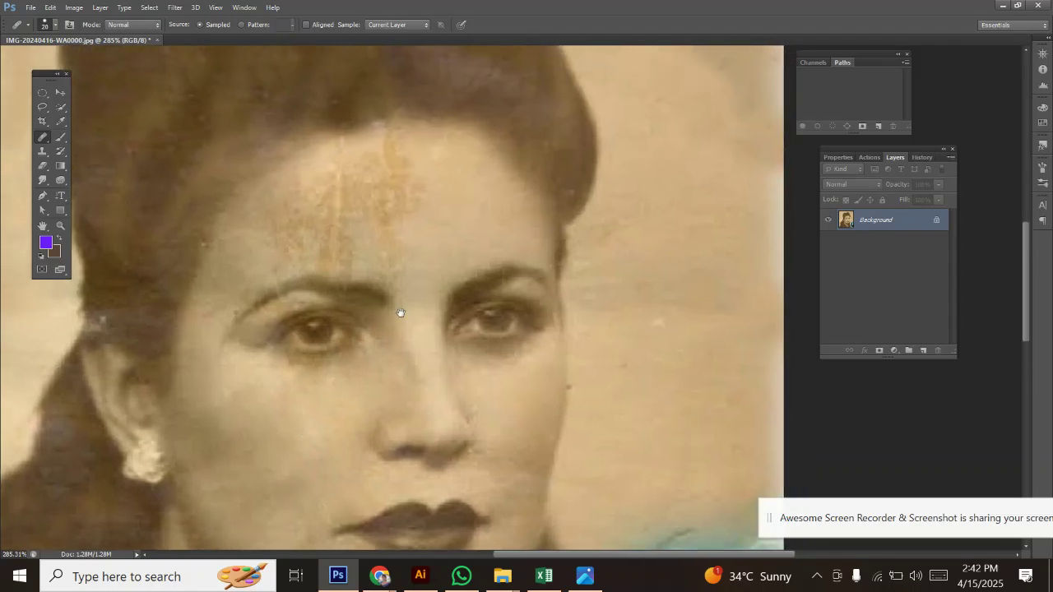
drag(440, 189, 479, 207)
drag(403, 199, 400, 198)
drag(392, 196, 390, 209)
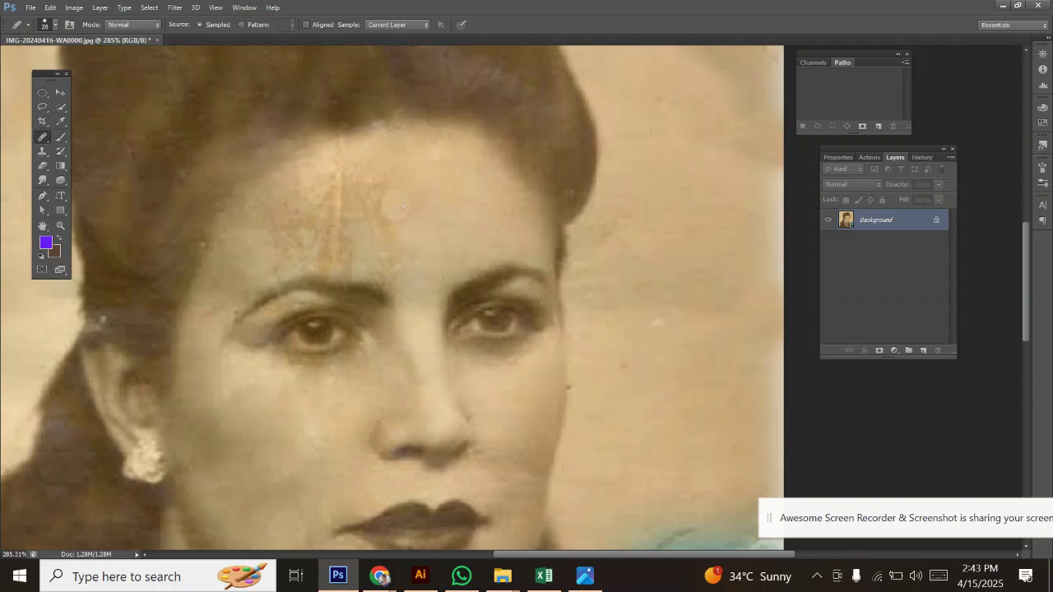
- Sample clean forehead skin and heal the remaining orange streaks across the forehead down to the left eyebrow
alt+click(453, 207)
mouse_move(400, 249)
mouse_down()
mouse_move(367, 234)
mouse_move(375, 214)
mouse_move(333, 153)
mouse_up()
mouse_move(342, 198)
mouse_down()
mouse_move(349, 245)
mouse_move(315, 250)
mouse_move(345, 275)
mouse_up()
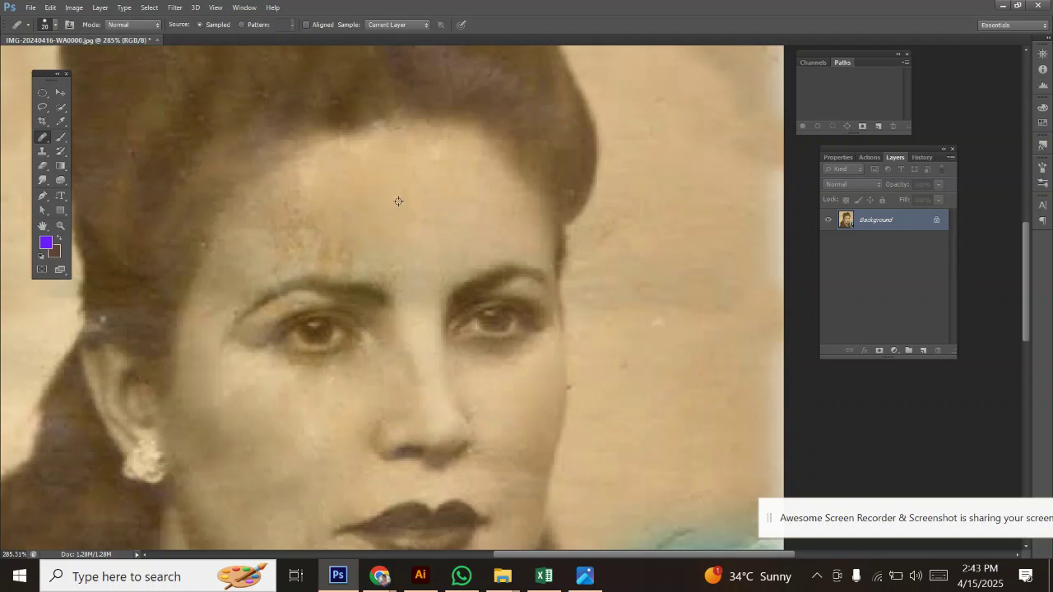
drag(293, 241, 337, 259)
mouse_move(382, 201)
mouse_down()
mouse_move(334, 185)
mouse_move(307, 162)
mouse_up()
- Examine the healed face and the whole portrait for remaining damage
drag(444, 369, 404, 271)
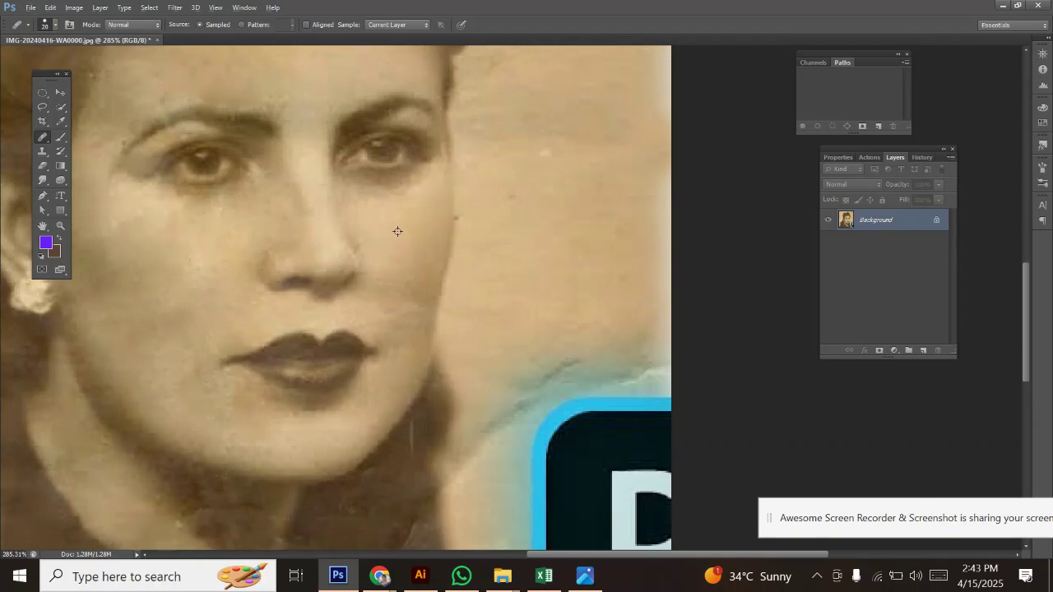
scroll(424, 312, down, 5)
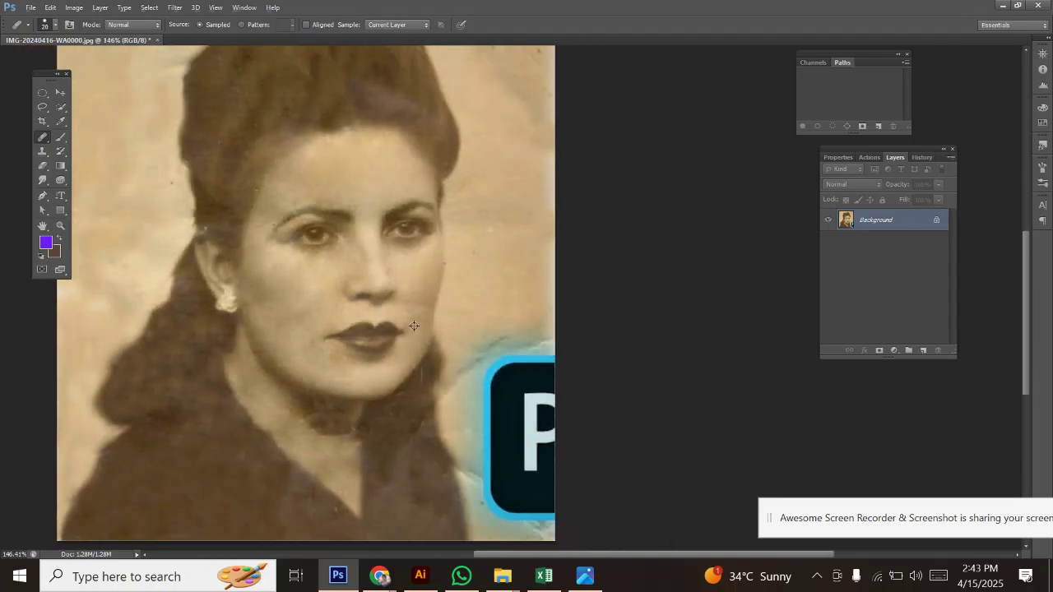
scroll(540, 368, up, 5)
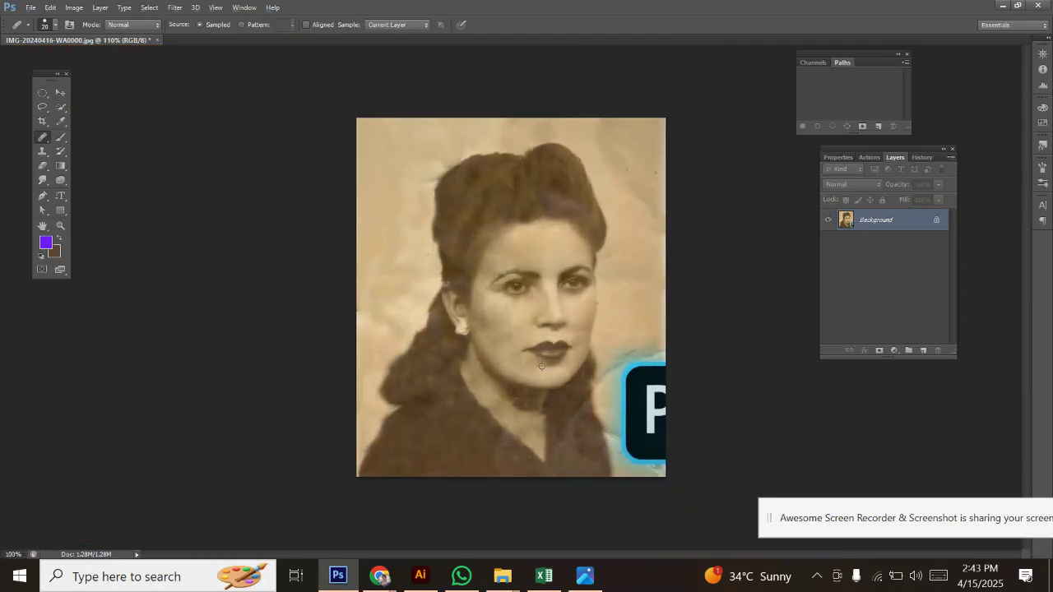
scroll(514, 270, down, 5)
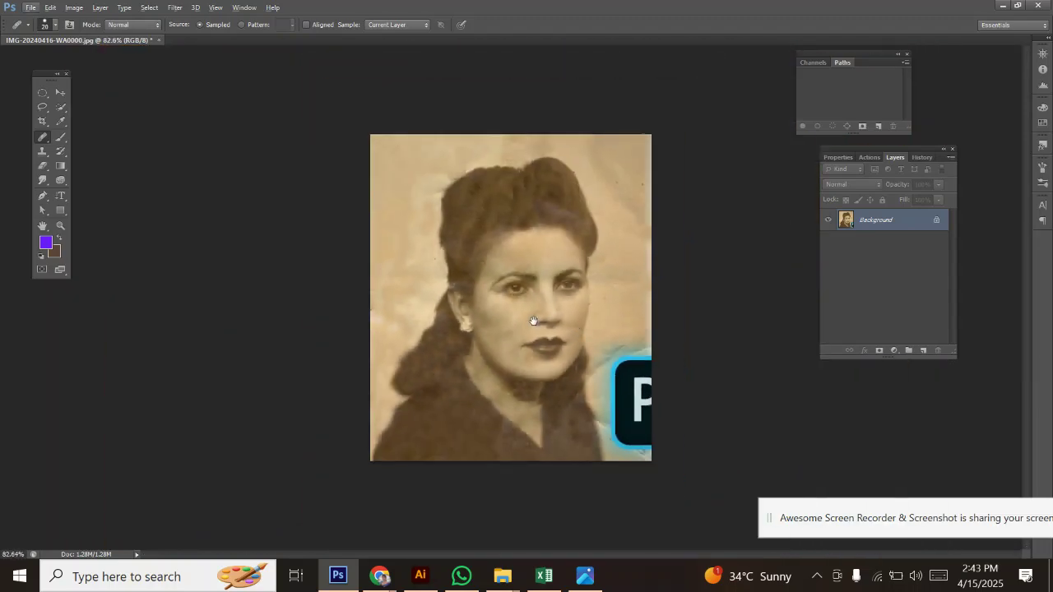
scroll(609, 412, up, 3)
scroll(667, 424, up, 3)
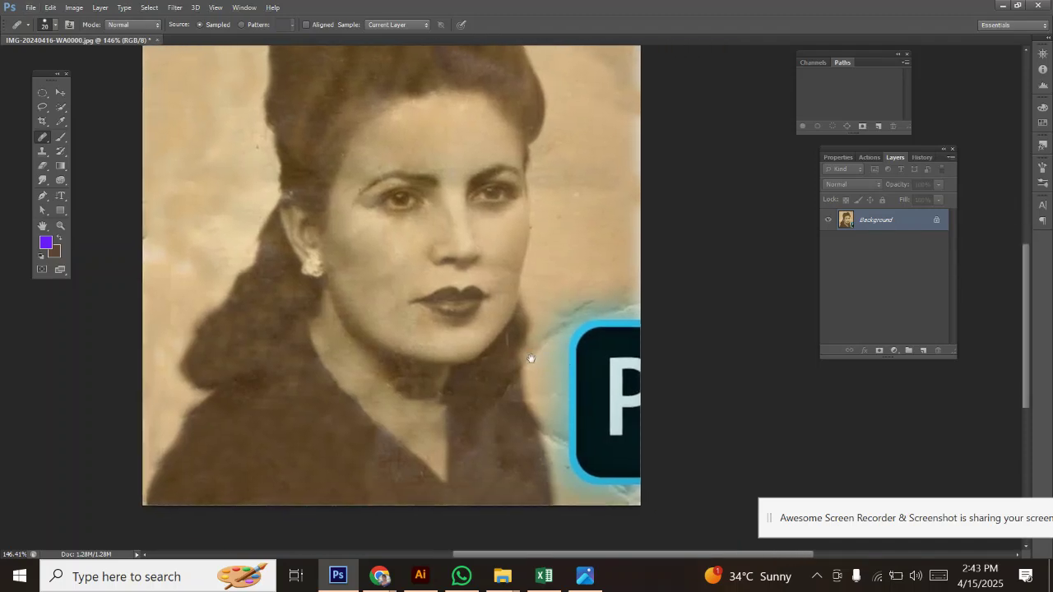
scroll(489, 376, down, 1)
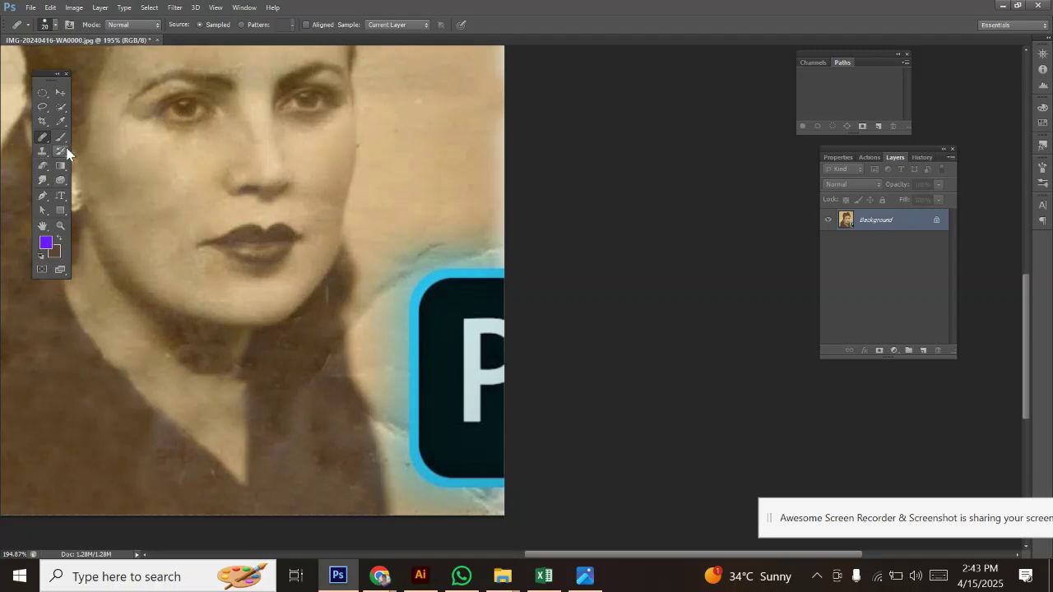
- Using the Clone Stamp at size 30, cover the backdrop creases and the upper edge of the Photoshop logo with clean backdrop
drag(42, 151, 117, 152)
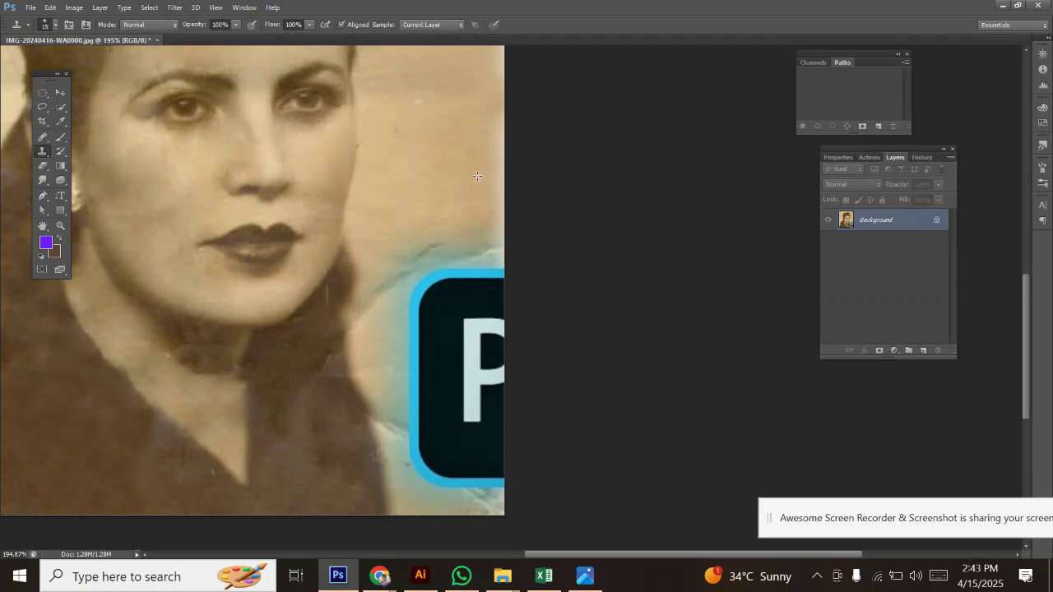
key(bracketright)
alt+click(462, 114)
mouse_move(483, 219)
mouse_down()
mouse_move(507, 277)
mouse_move(487, 235)
mouse_move(502, 290)
mouse_move(473, 277)
mouse_move(471, 260)
mouse_move(490, 301)
mouse_move(463, 247)
mouse_move(497, 314)
mouse_up()
alt+click(445, 65)
mouse_move(435, 250)
mouse_down()
mouse_move(468, 288)
mouse_move(446, 236)
mouse_move(428, 248)
mouse_move(462, 285)
mouse_move(452, 280)
mouse_move(449, 304)
mouse_move(420, 232)
mouse_move(420, 267)
mouse_move(433, 306)
mouse_up()
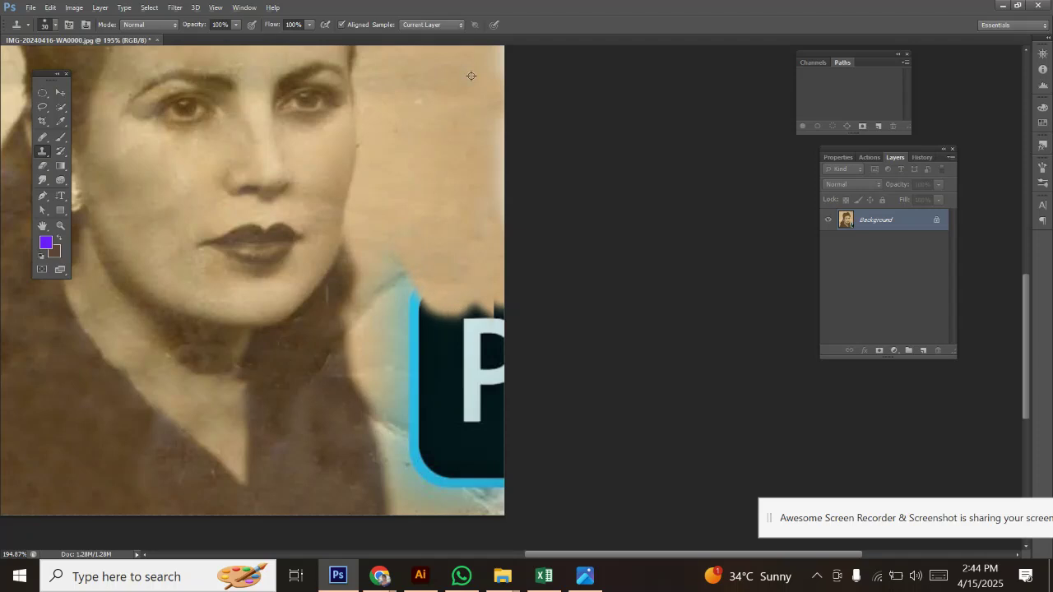
mouse_move(402, 273)
mouse_down()
mouse_move(422, 318)
mouse_move(391, 264)
mouse_move(382, 295)
mouse_up()
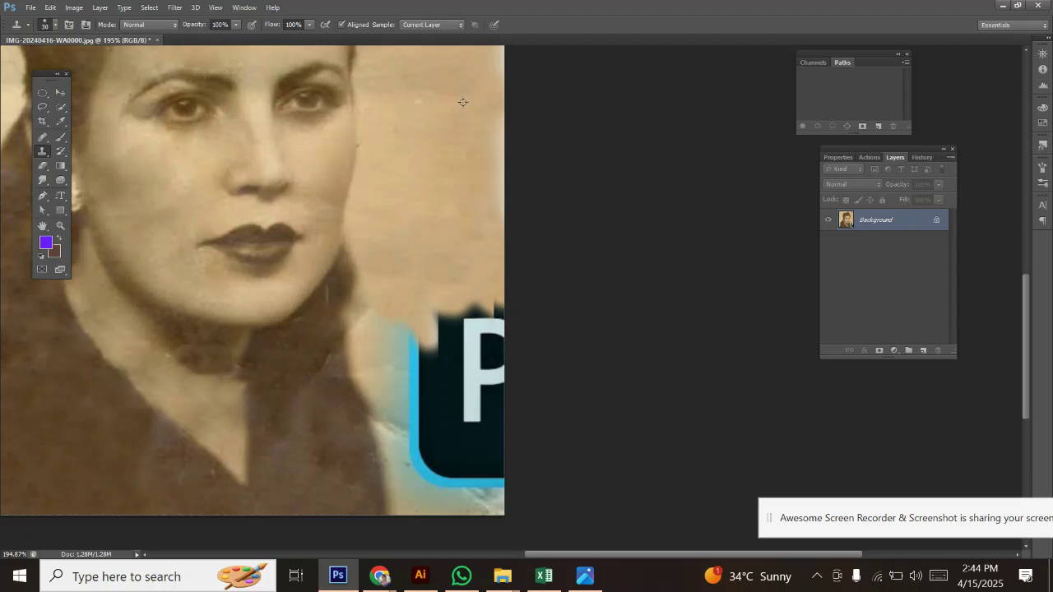
- Clone clean backdrop over the logo's blue glow beside the shoulder and over the upper part of the logo
mouse_move(373, 302)
mouse_down()
mouse_move(385, 375)
mouse_move(405, 282)
mouse_move(384, 372)
mouse_move(395, 425)
mouse_move(382, 389)
mouse_move(407, 483)
mouse_up()
alt+click(440, 117)
mouse_move(390, 435)
mouse_down()
mouse_move(411, 510)
mouse_move(426, 501)
mouse_up()
mouse_move(419, 366)
mouse_down()
mouse_move(445, 322)
mouse_move(420, 337)
mouse_move(430, 350)
mouse_move(443, 328)
mouse_move(450, 336)
mouse_move(459, 299)
mouse_move(468, 329)
mouse_up()
mouse_move(475, 289)
mouse_down()
mouse_move(488, 320)
mouse_move(470, 286)
mouse_move(467, 305)
mouse_move(505, 321)
mouse_move(484, 300)
mouse_move(458, 295)
mouse_move(463, 328)
mouse_move(436, 378)
mouse_move(511, 362)
mouse_move(477, 353)
mouse_move(437, 382)
mouse_move(418, 380)
mouse_move(451, 372)
mouse_move(414, 368)
mouse_move(405, 393)
mouse_move(425, 381)
mouse_move(402, 352)
mouse_move(393, 397)
mouse_up()
drag(414, 355, 409, 263)
- Clone clean backdrop over the remaining lower part of the Photoshop logo and the torn corner beneath it
key(alt)
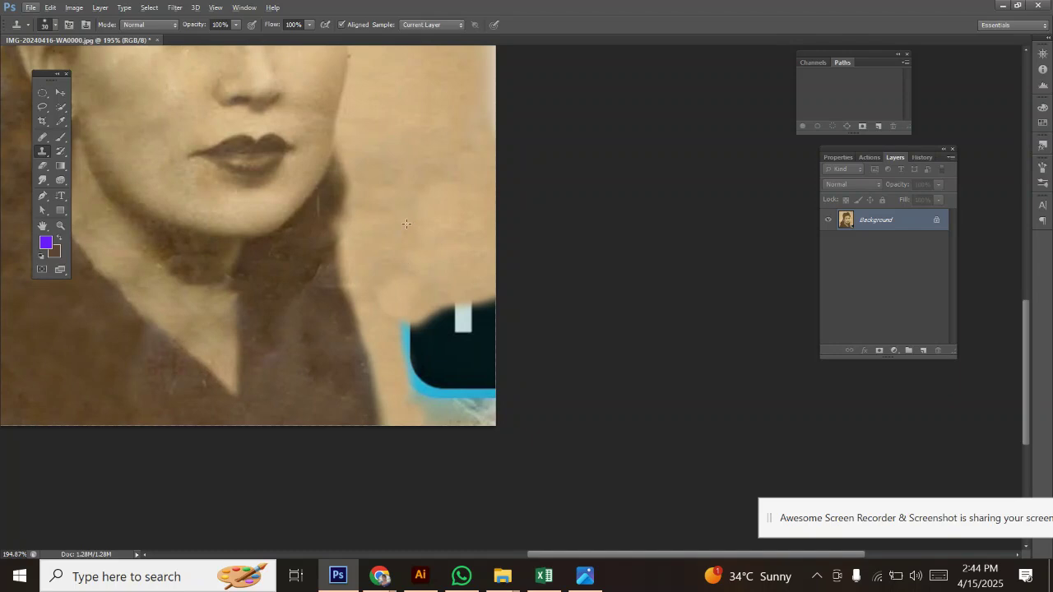
key(alt)
mouse_move(415, 321)
mouse_down()
mouse_move(436, 391)
mouse_move(411, 378)
mouse_move(434, 423)
mouse_move(410, 393)
mouse_move(456, 429)
mouse_move(474, 414)
mouse_move(448, 363)
mouse_up()
alt+click(409, 254)
alt+click(396, 266)
mouse_move(448, 322)
mouse_down()
mouse_move(465, 350)
mouse_move(439, 300)
mouse_move(493, 331)
mouse_up()
alt+click(470, 275)
mouse_move(491, 380)
mouse_down()
mouse_move(477, 359)
mouse_move(473, 387)
mouse_move(443, 382)
mouse_move(462, 400)
mouse_up()
- Examine the restored portrait close up and as a whole for leftover flaws
scroll(465, 361, down, 4)
scroll(650, 334, up, 4)
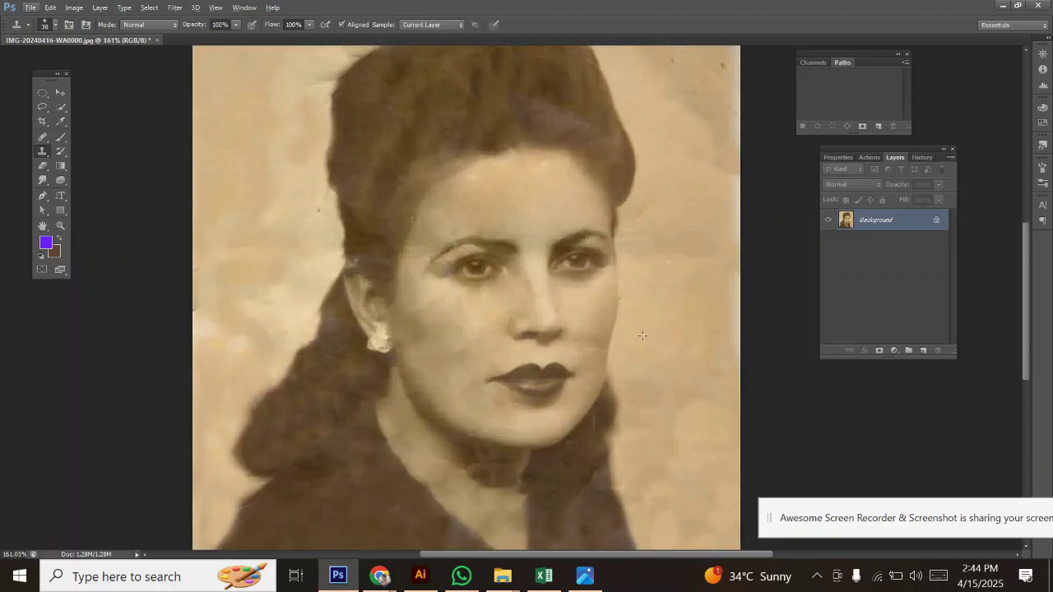
drag(603, 278, 477, 254)
scroll(481, 260, down, 2)
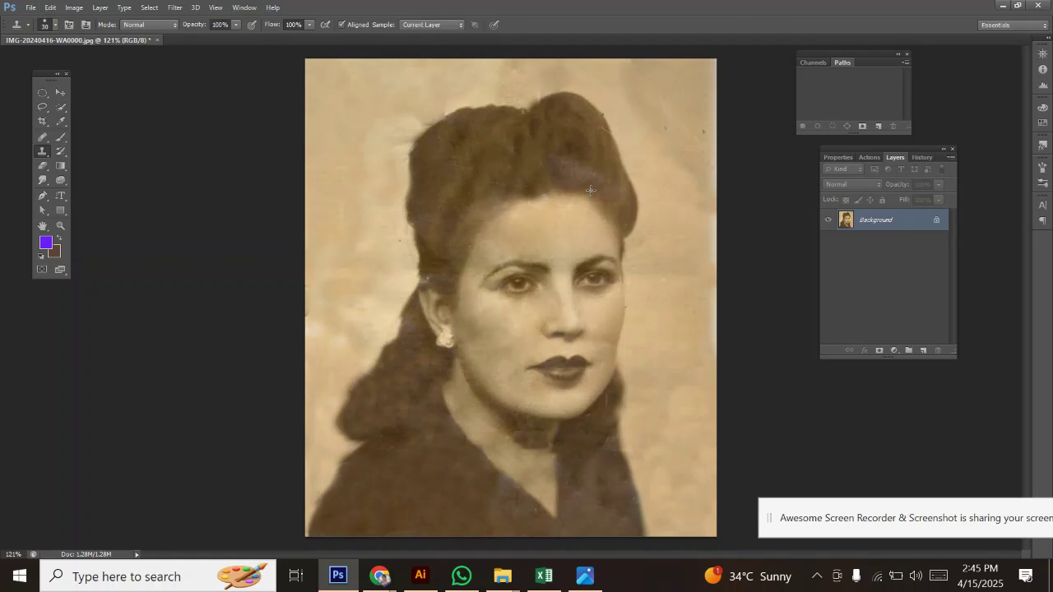
scroll(430, 268, up, 2)
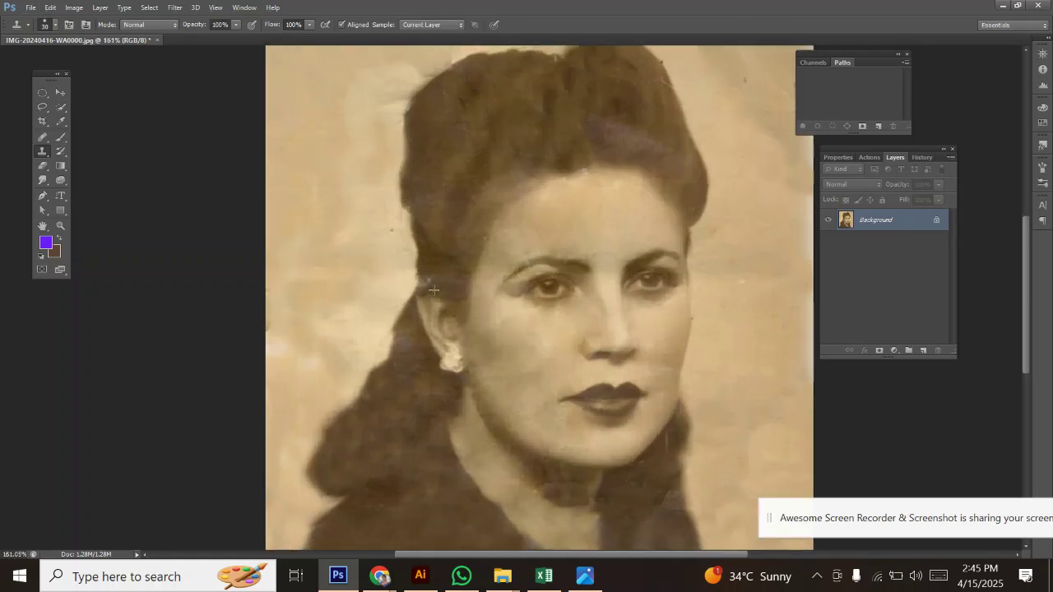
scroll(586, 216, down, 4)
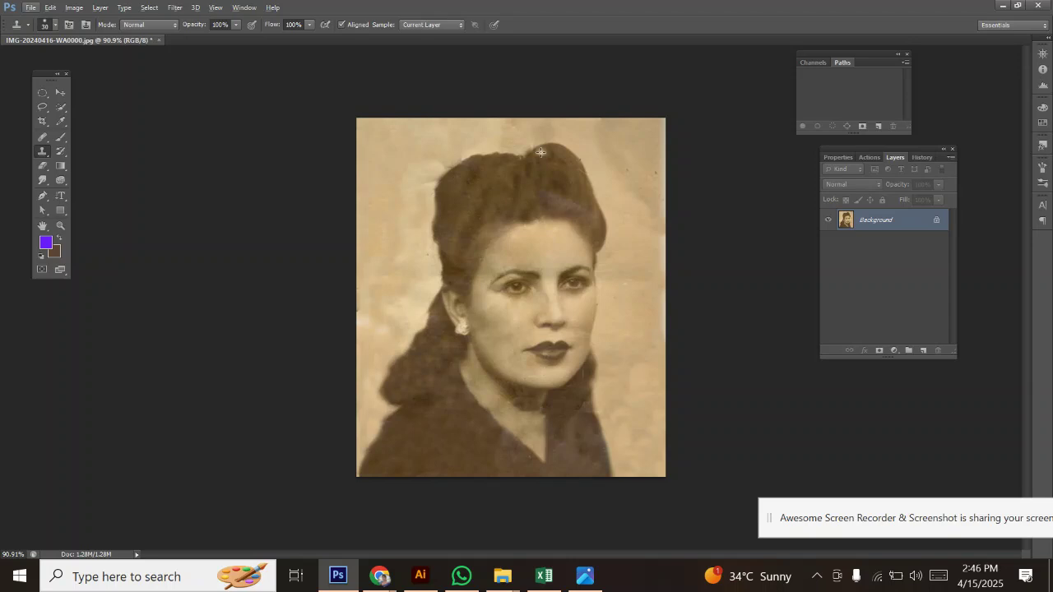
right_click(883, 227)
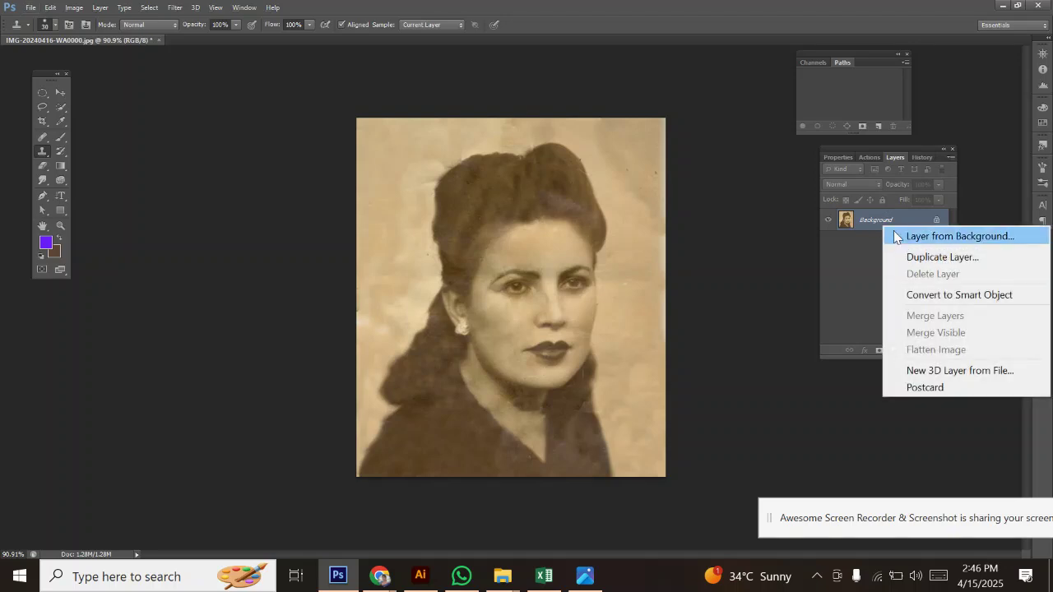
click(895, 150)
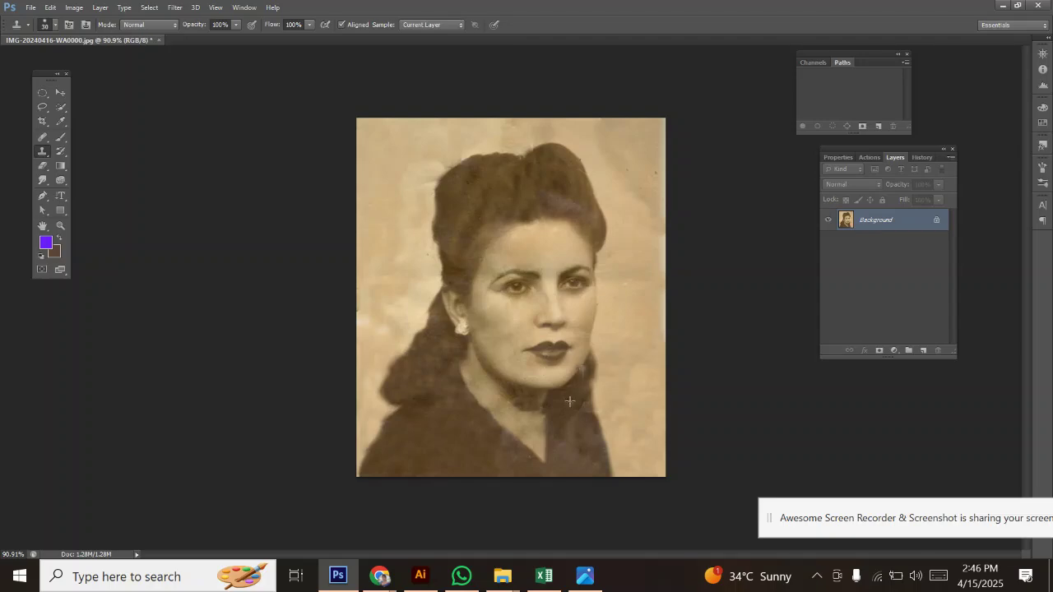
mouse_move(379, 583)
click(336, 486)
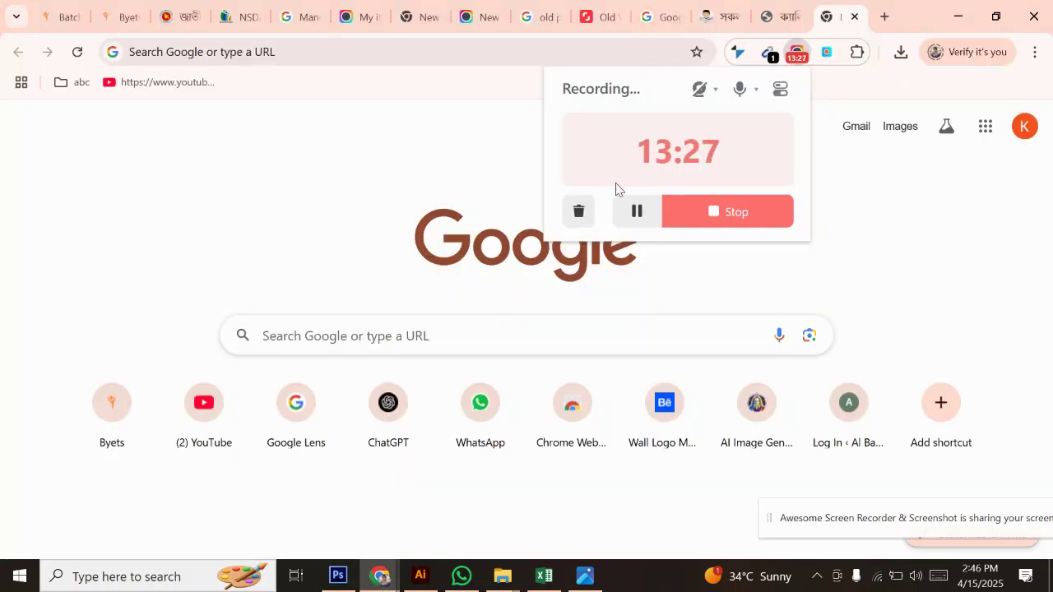
click(637, 210)
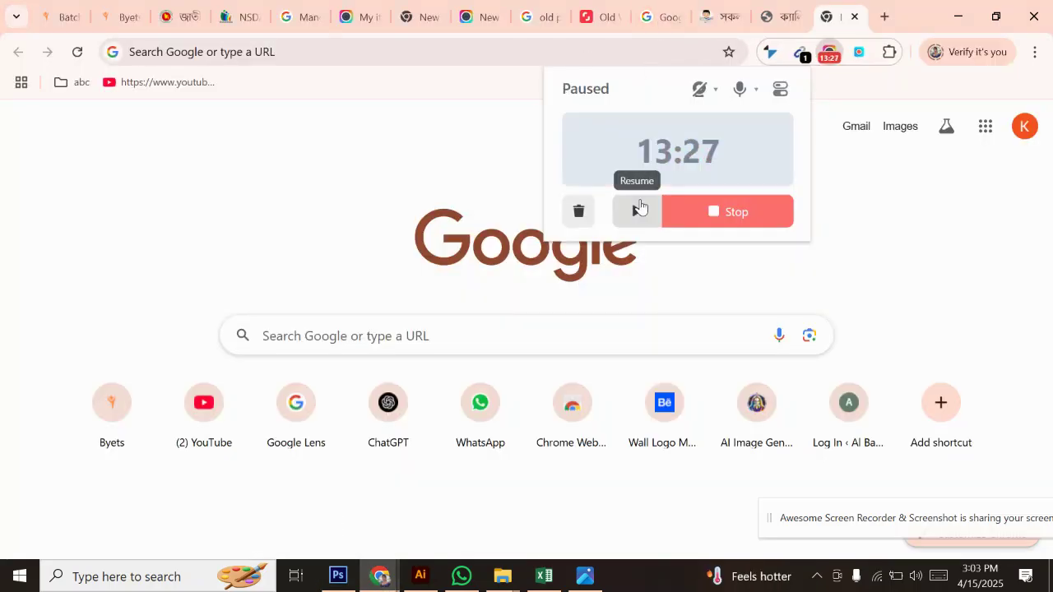
click(637, 211)
click(339, 576)
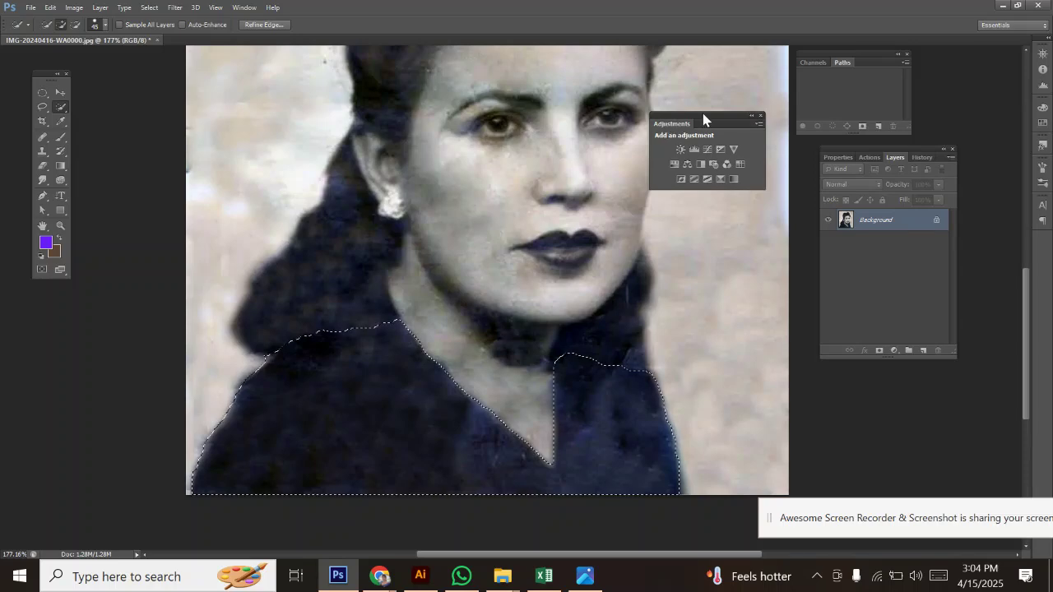
- Add a Curves adjustment layer limited to the selected blouse, and place its settings beside the portrait
drag(703, 119, 635, 78)
click(245, 8)
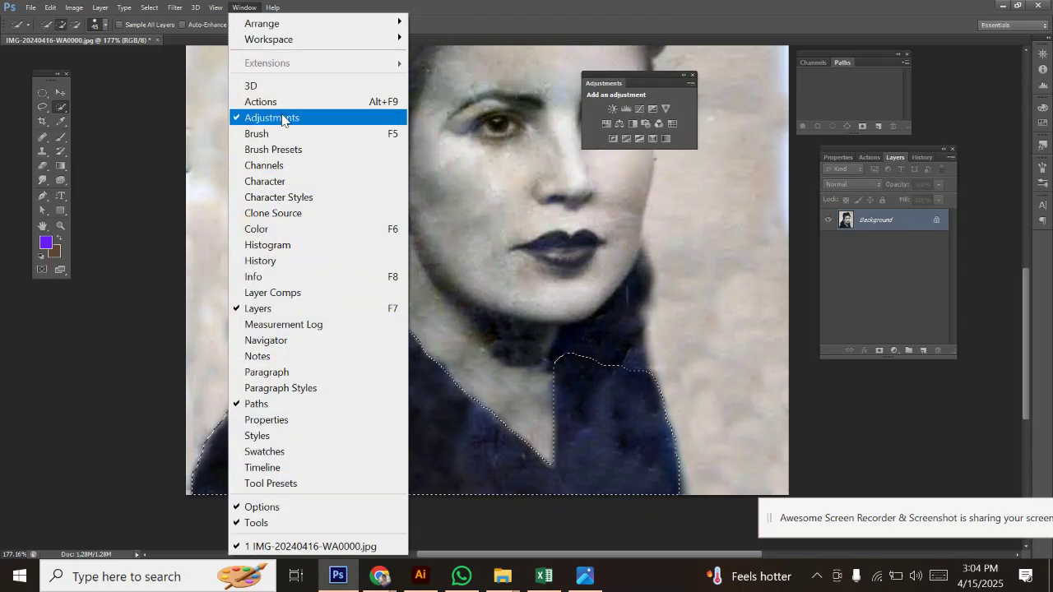
click(635, 78)
drag(635, 82, 672, 78)
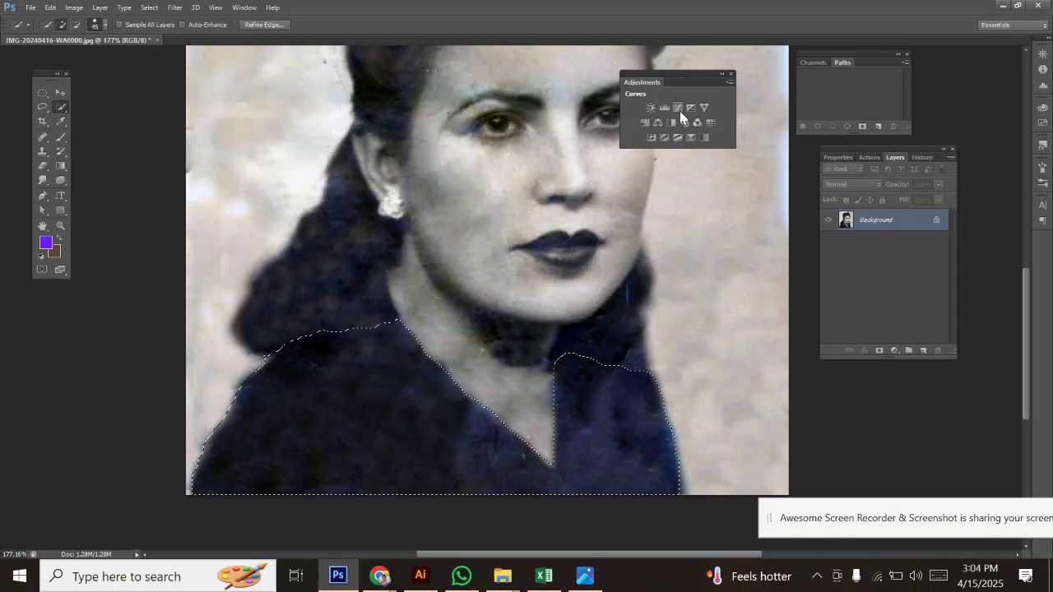
click(680, 109)
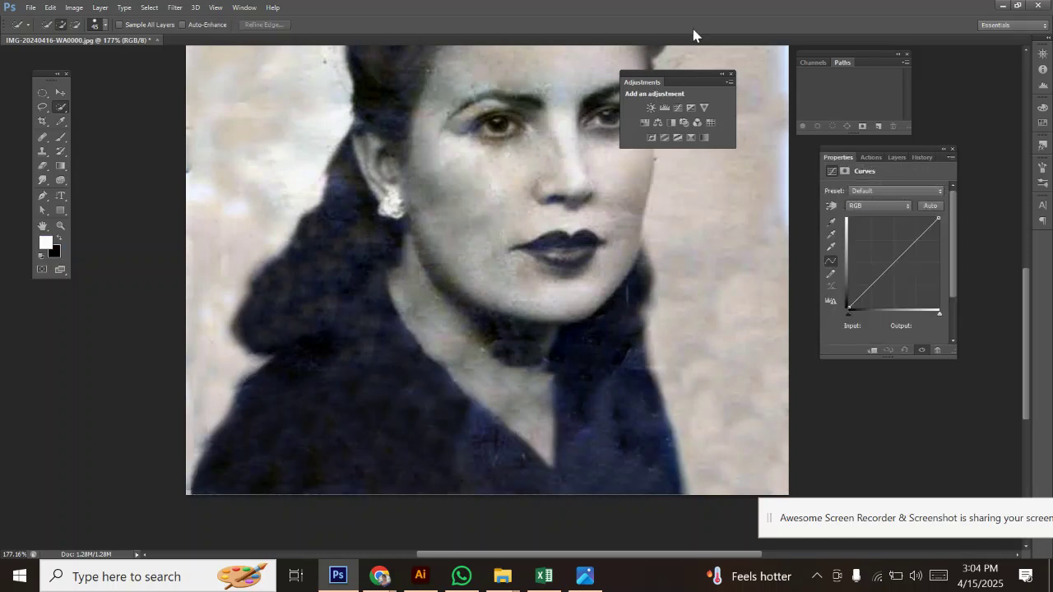
drag(691, 80, 627, 41)
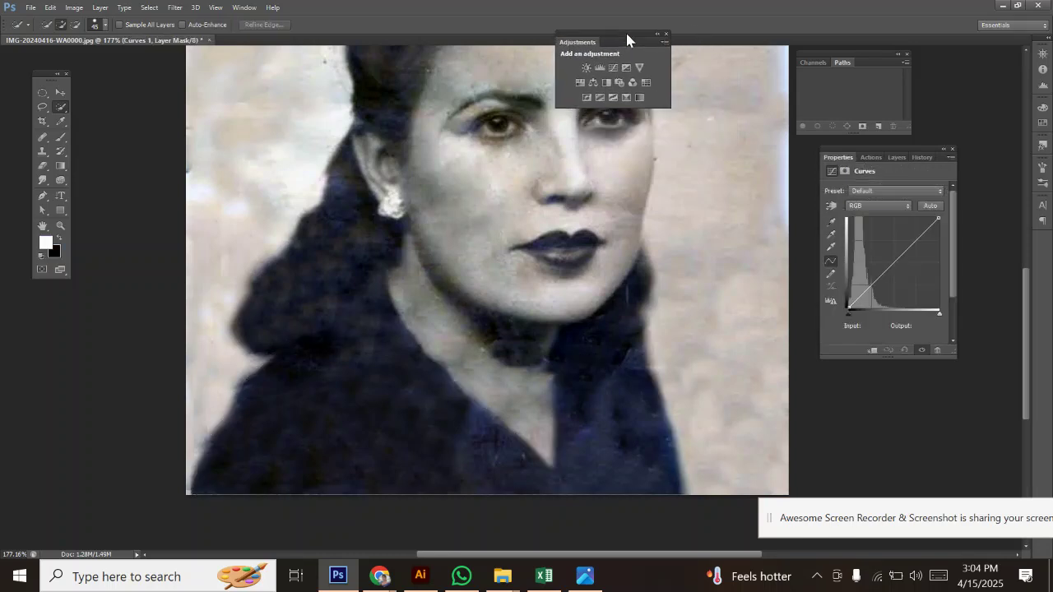
drag(901, 151, 710, 117)
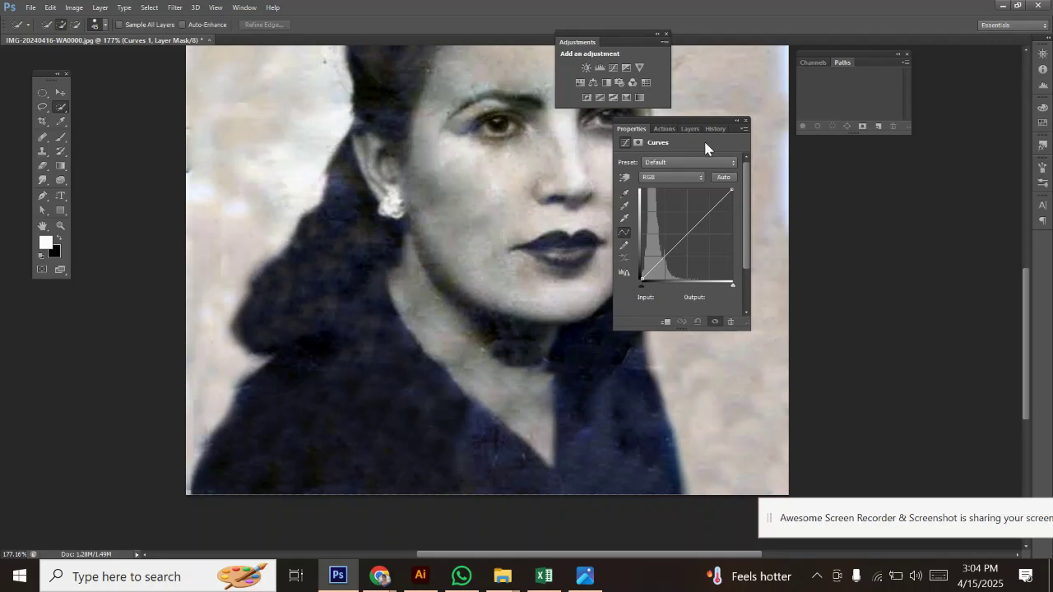
- Raise the middle of the blouse's Red channel curve to an output of 176
click(670, 180)
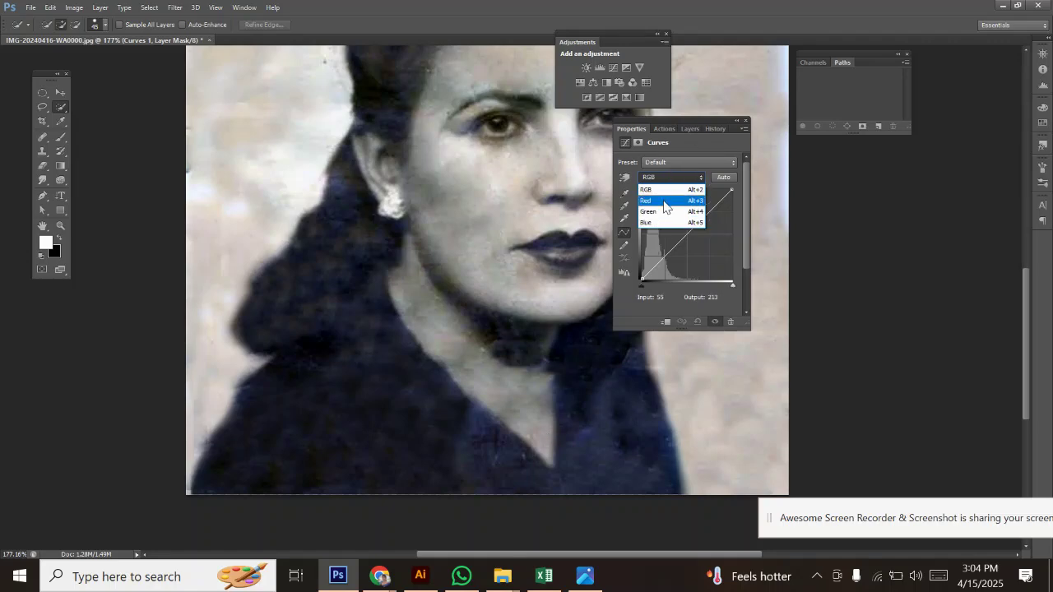
click(669, 201)
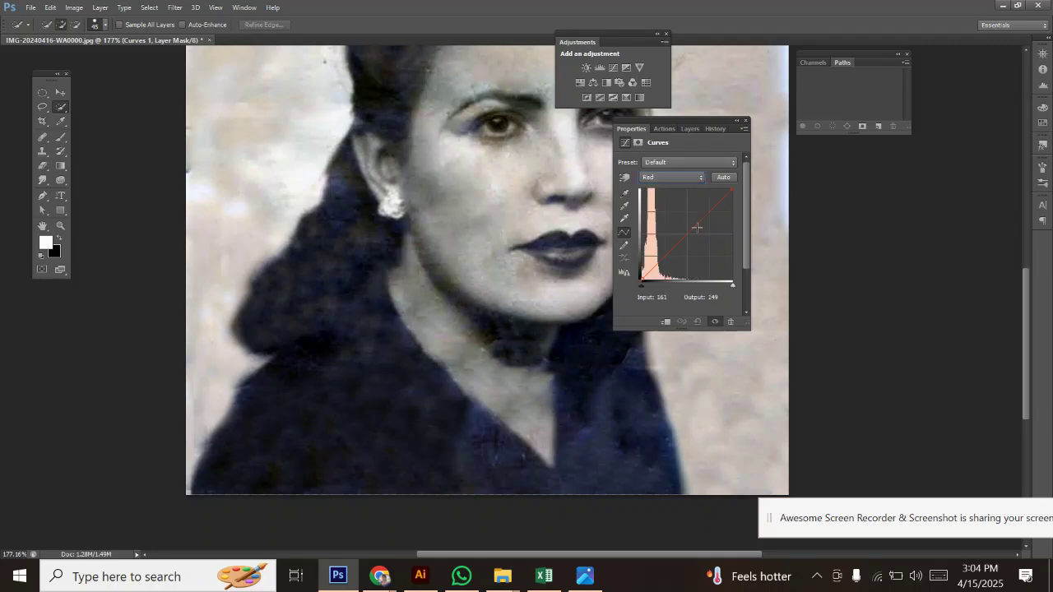
drag(690, 231, 679, 216)
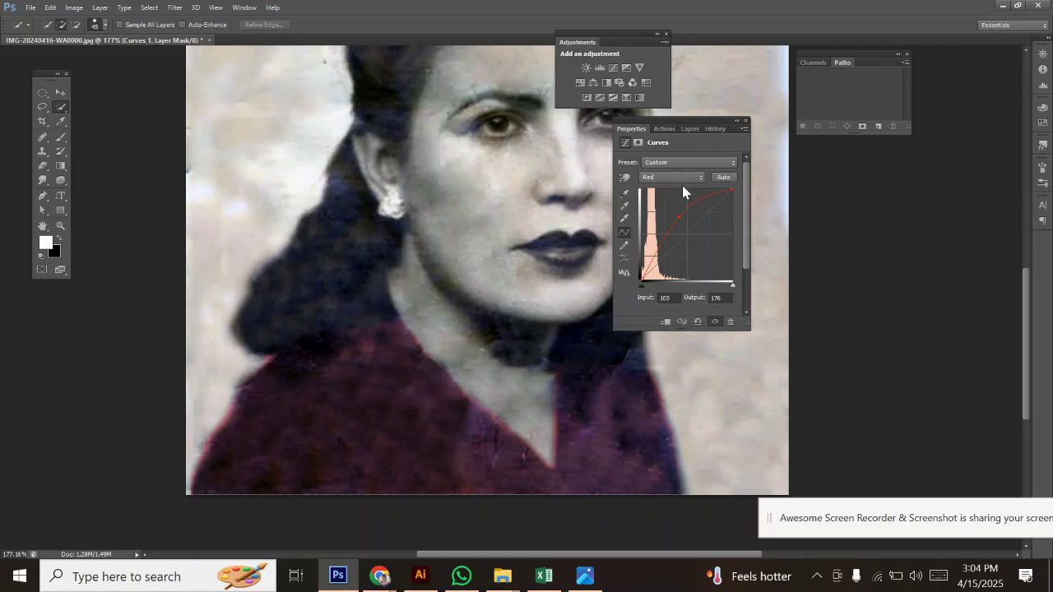
- Raise the blouse's Blue channel curve so that input 136 gives output 166
click(682, 180)
click(671, 215)
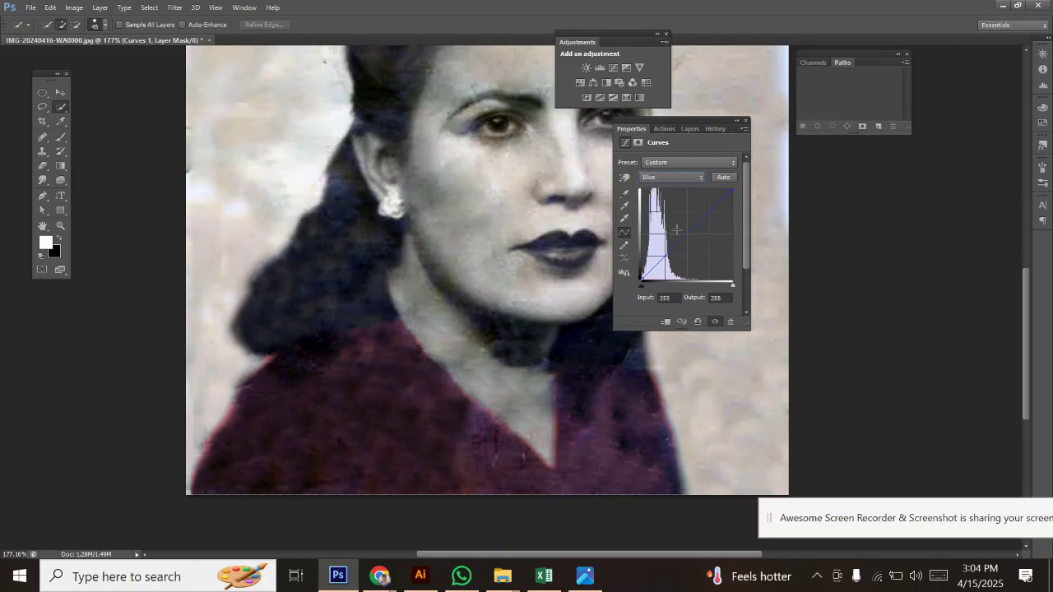
drag(691, 241, 691, 221)
click(682, 177)
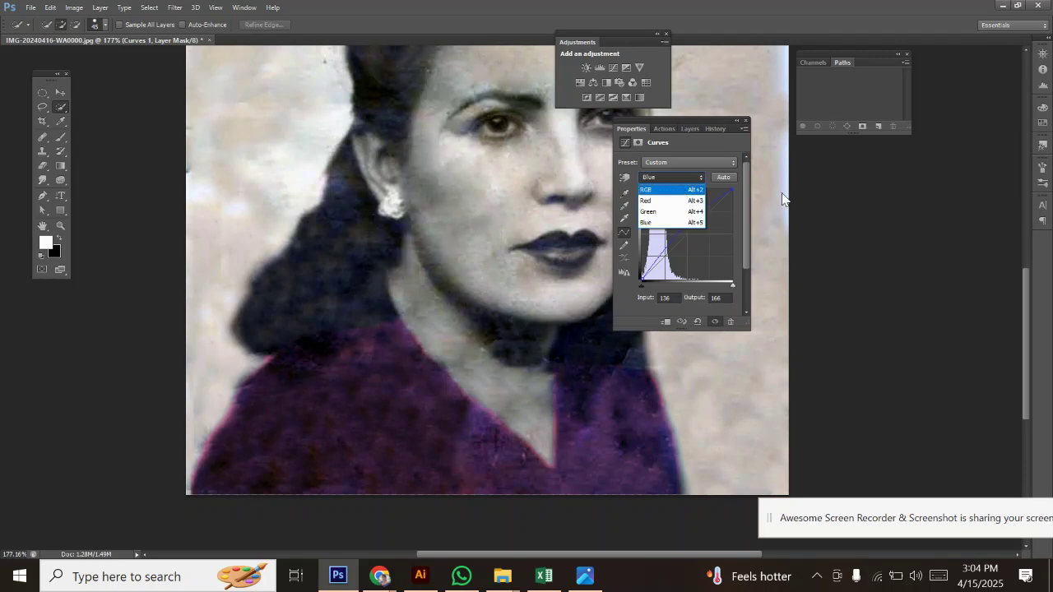
click(693, 176)
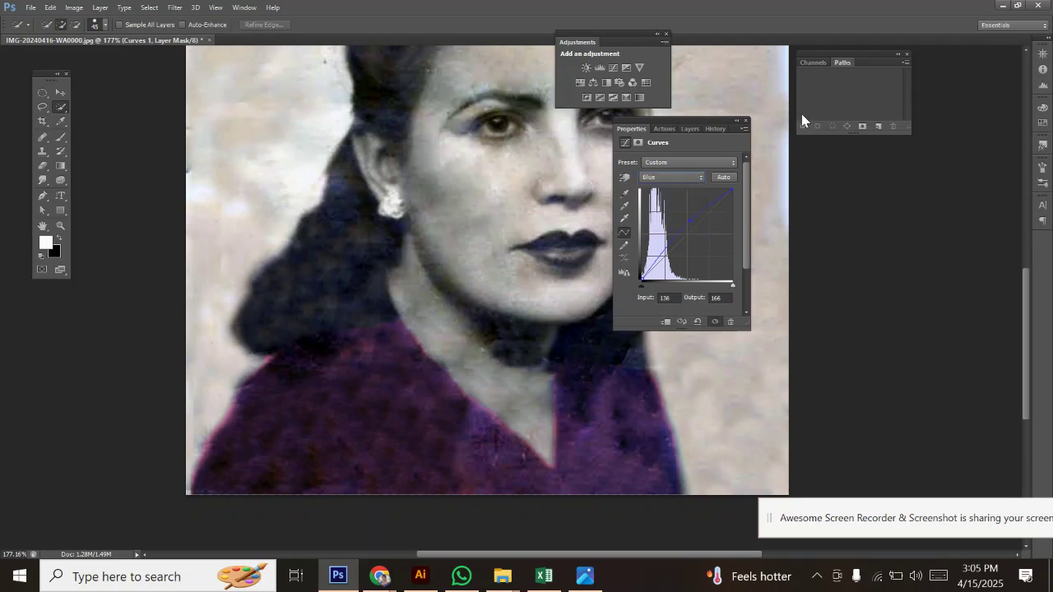
- Move the Curves settings and the Adjustments palette clear of the woman's face, keeping the Blue channel active
drag(683, 123, 775, 172)
drag(628, 35, 782, 80)
click(778, 227)
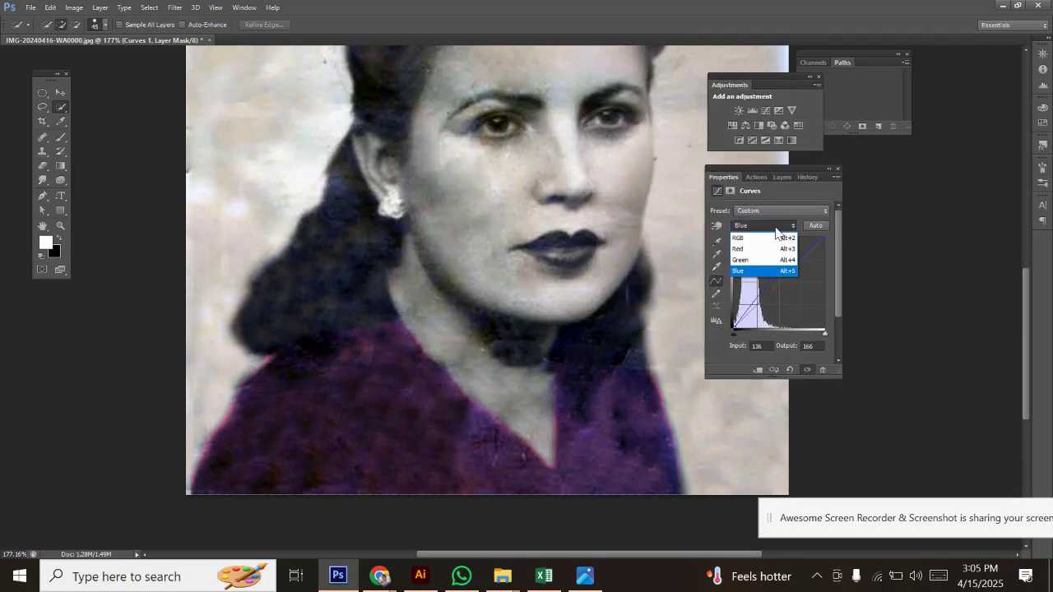
click(757, 270)
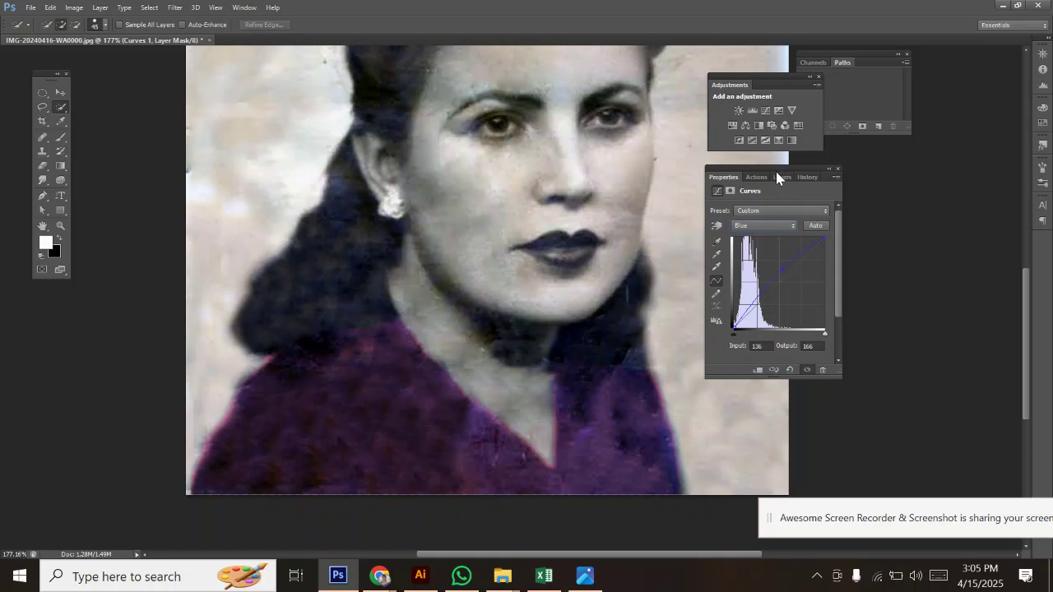
drag(764, 167, 811, 186)
mouse_move(781, 78)
mouse_down()
mouse_move(828, 106)
mouse_move(795, 69)
mouse_up()
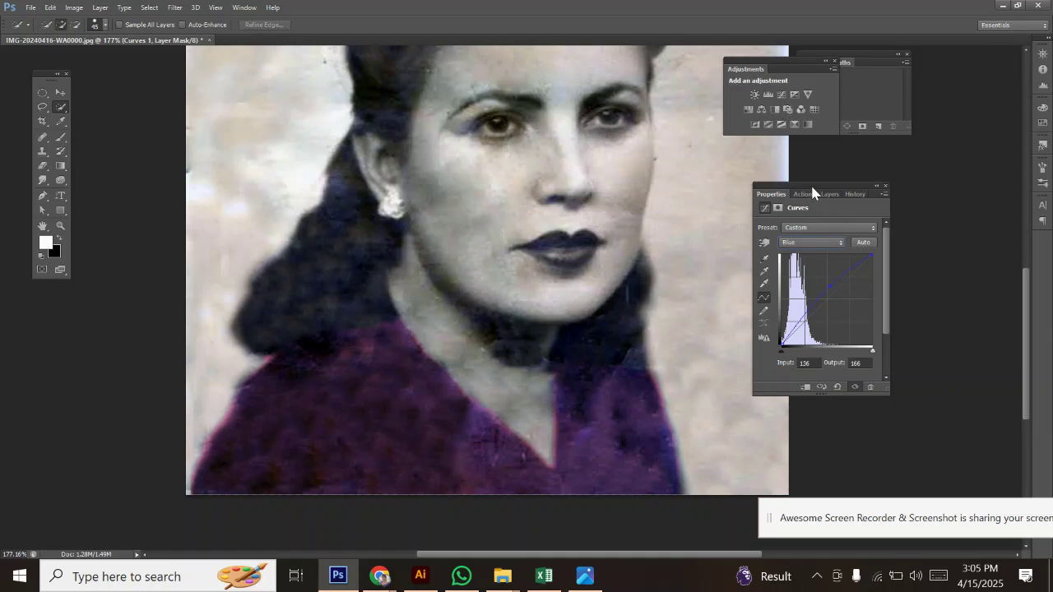
- Close the Curves settings, bring up the layer stack, and arrange it with the Adjustments palette beside the portrait
drag(637, 226, 595, 354)
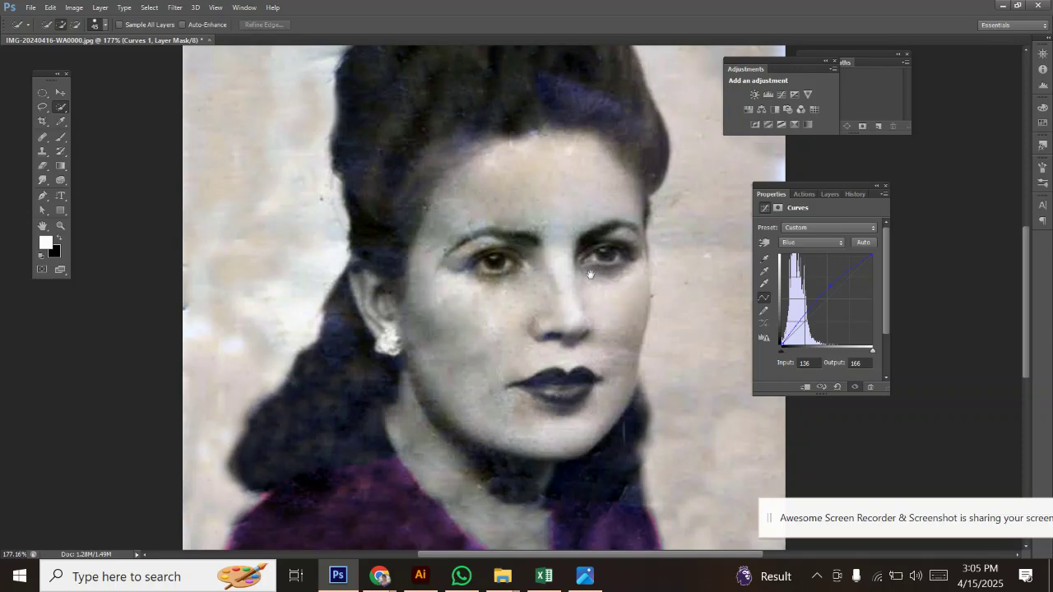
scroll(591, 281, down, 2)
drag(615, 305, 607, 270)
drag(481, 454, 505, 475)
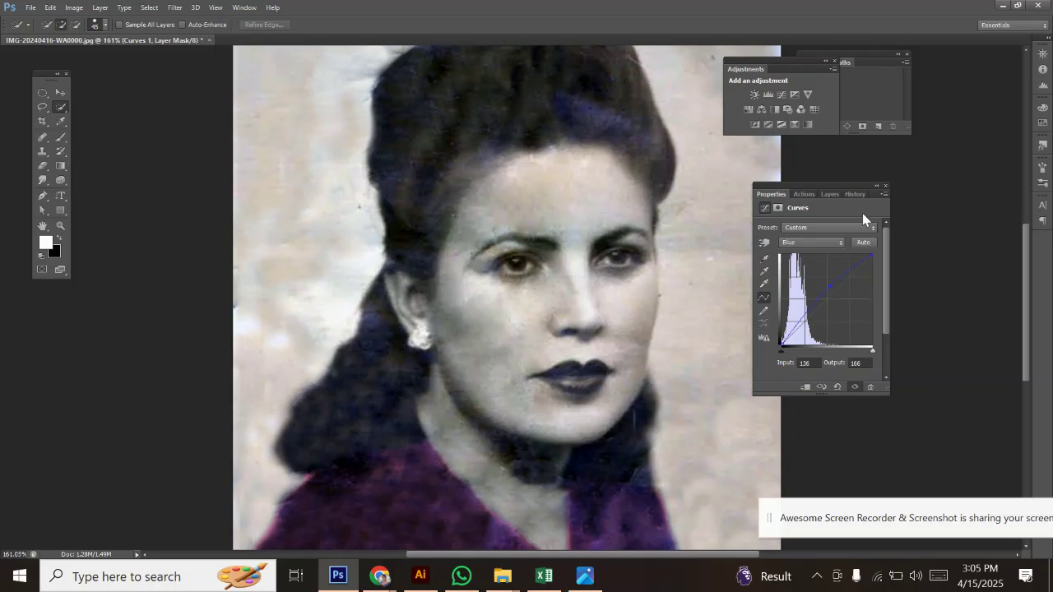
click(886, 186)
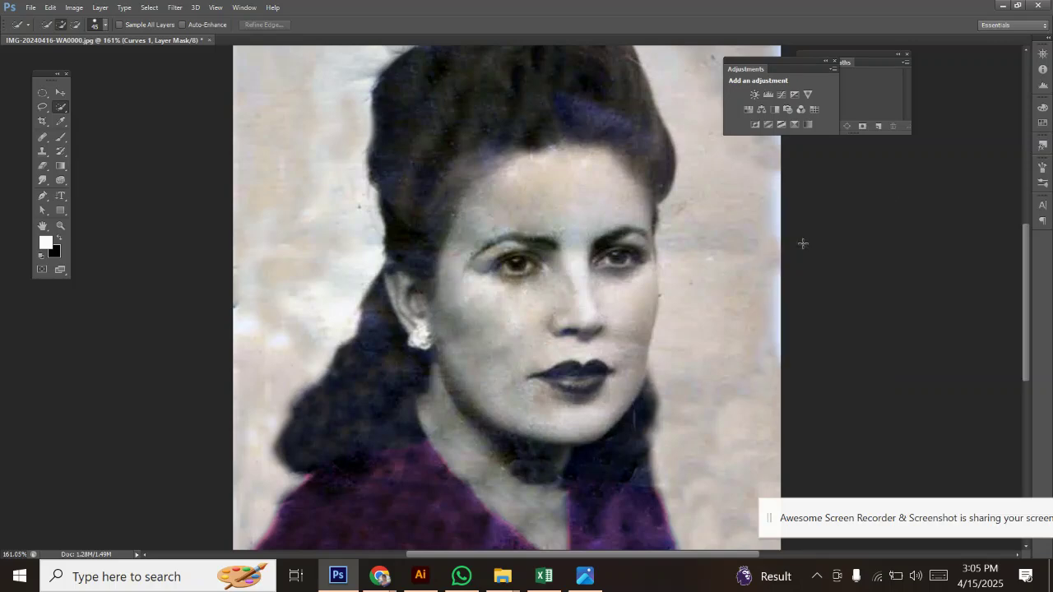
drag(766, 211, 747, 181)
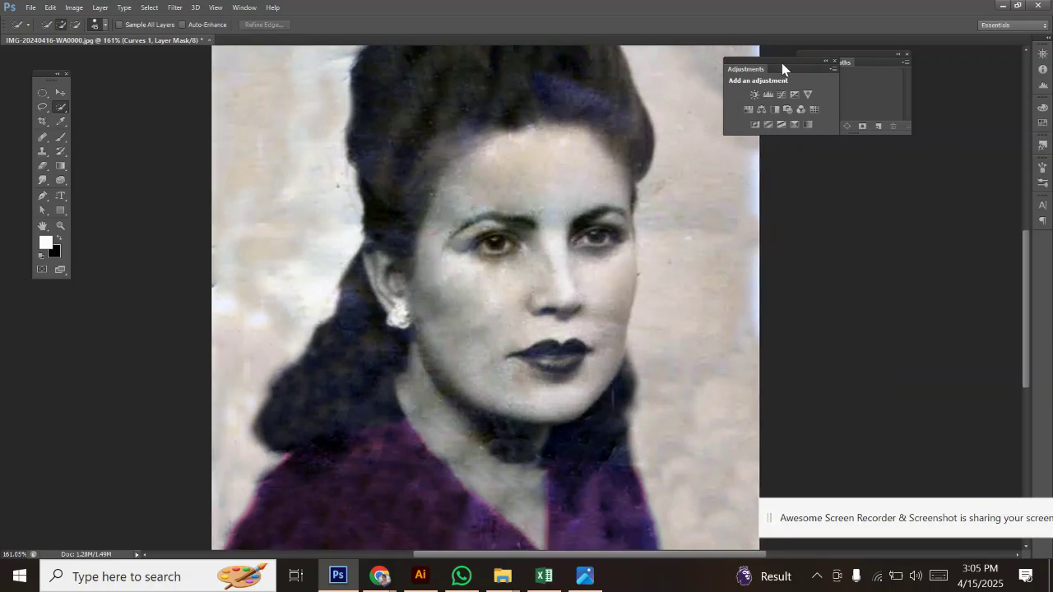
drag(783, 68, 868, 243)
click(244, 8)
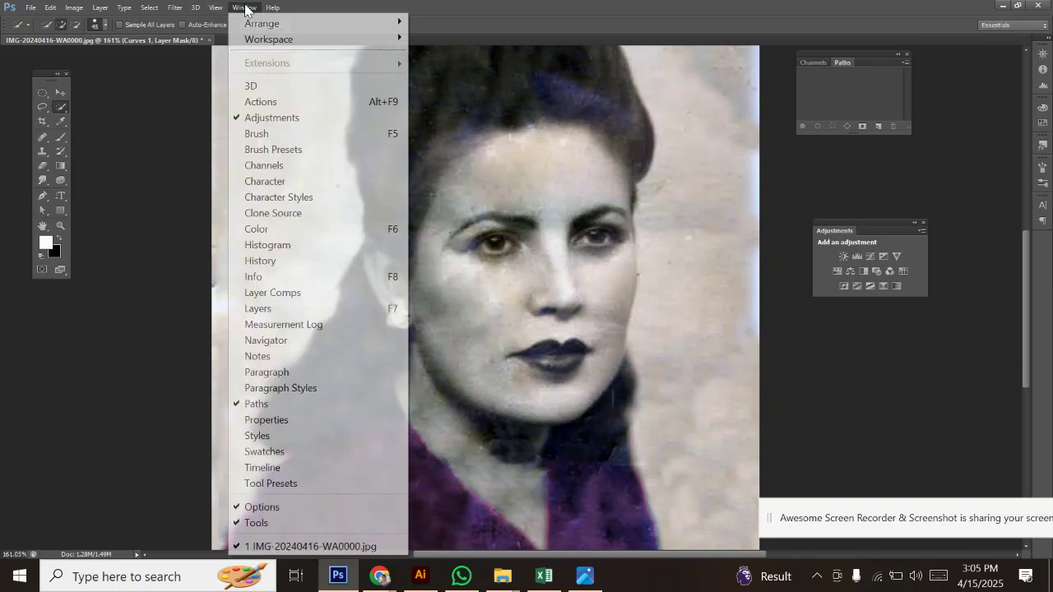
click(287, 308)
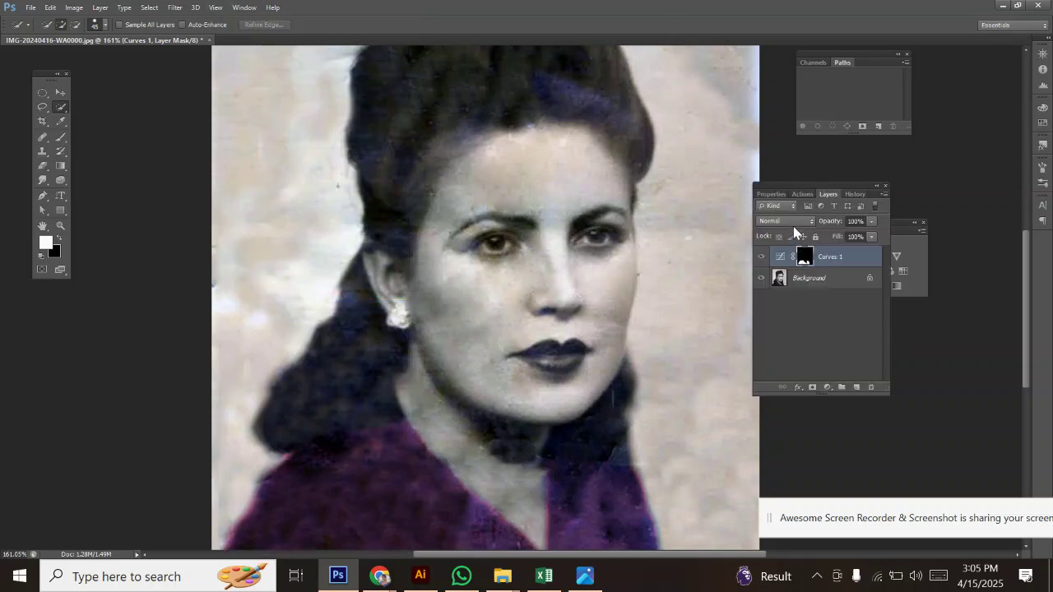
drag(811, 193, 861, 297)
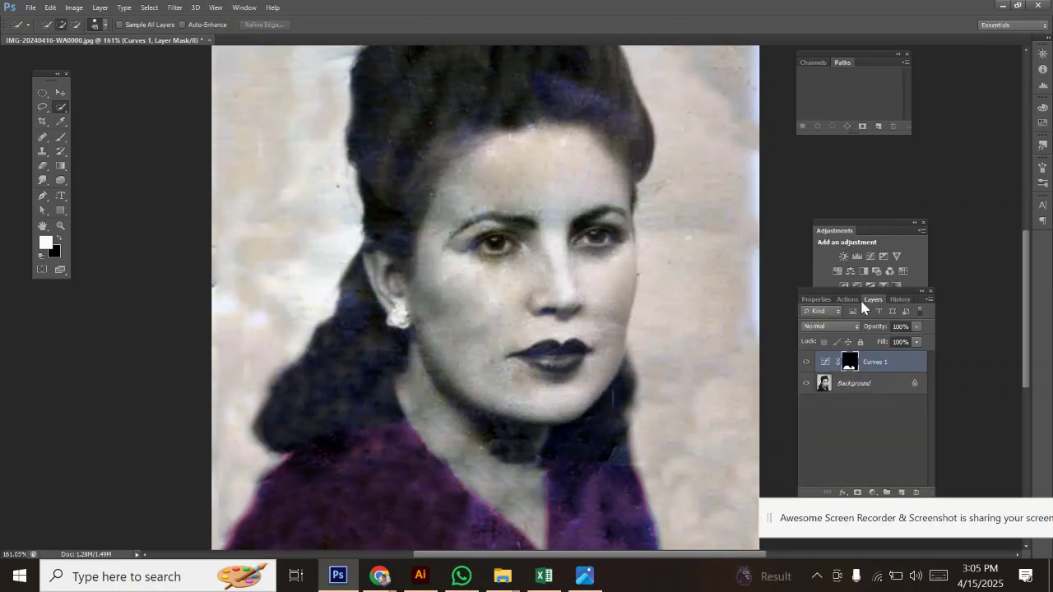
drag(869, 216, 853, 172)
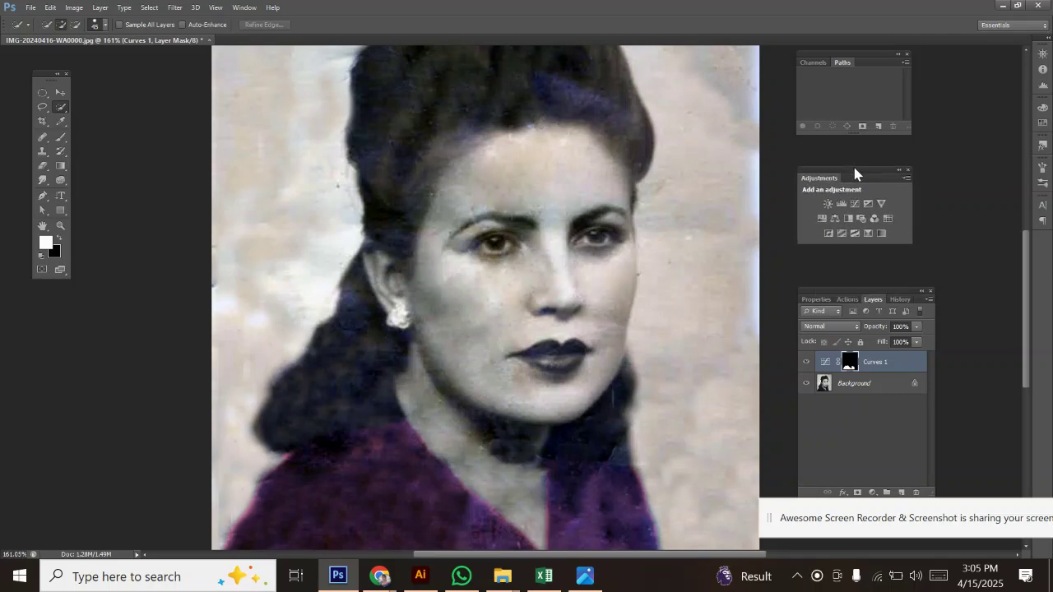
- Select the woman's hair on the Background layer with the Quick Selection tool
click(846, 384)
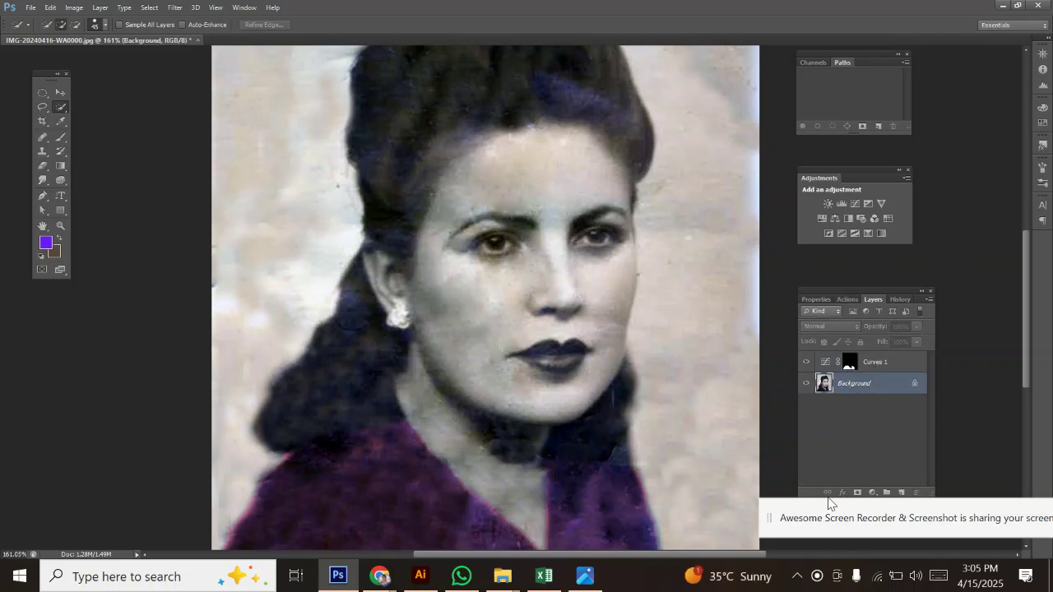
mouse_move(337, 392)
mouse_down()
mouse_move(358, 330)
mouse_move(321, 399)
mouse_move(295, 414)
mouse_move(300, 424)
mouse_move(338, 413)
mouse_up()
mouse_move(416, 196)
mouse_down()
mouse_move(397, 216)
mouse_move(393, 124)
mouse_move(424, 115)
mouse_up()
mouse_move(482, 76)
mouse_down()
mouse_move(406, 150)
mouse_move(492, 117)
mouse_move(523, 206)
mouse_move(524, 309)
mouse_move(509, 299)
mouse_move(519, 192)
mouse_move(500, 232)
mouse_up()
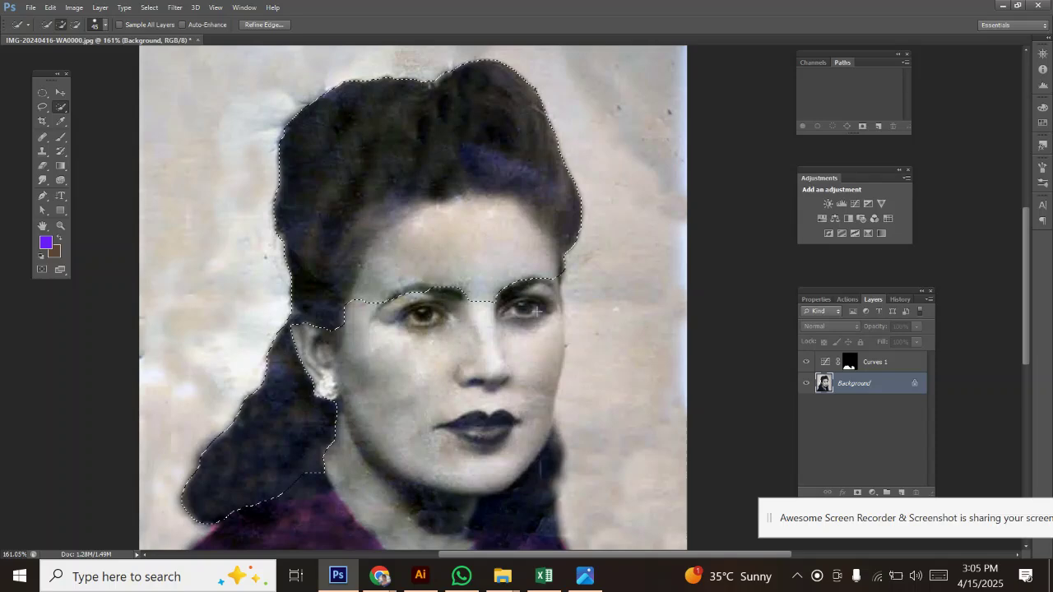
scroll(491, 259, up, 2)
scroll(491, 259, up, 1)
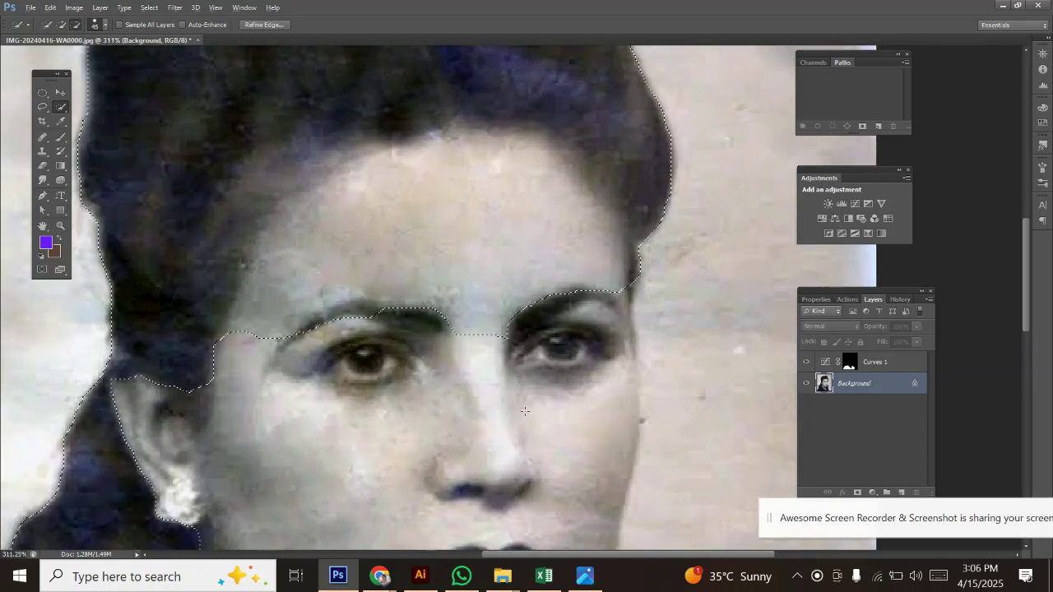
scroll(483, 344, down, 2)
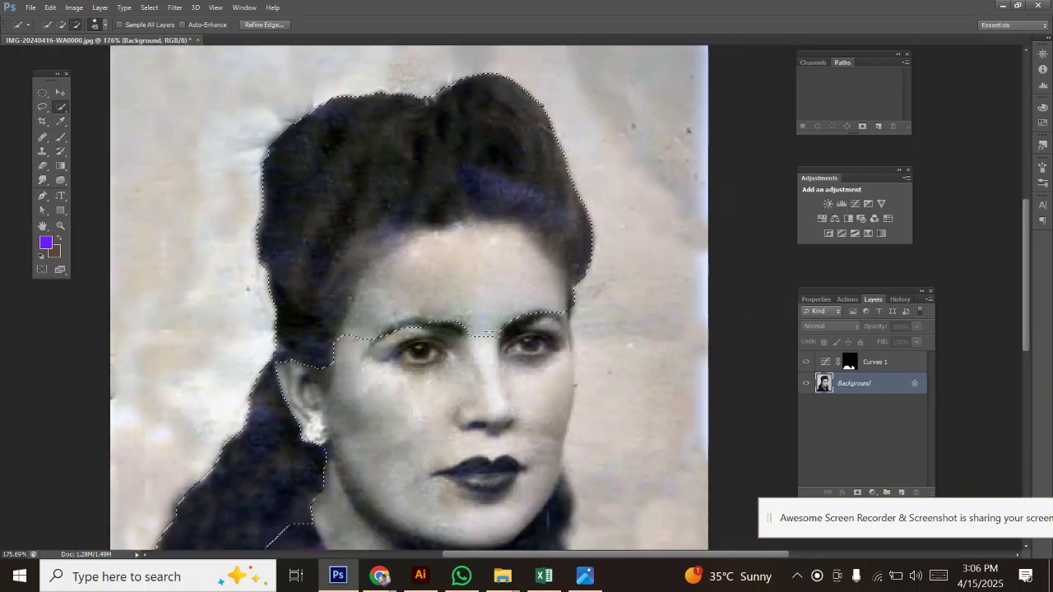
click(76, 28)
drag(461, 352, 451, 377)
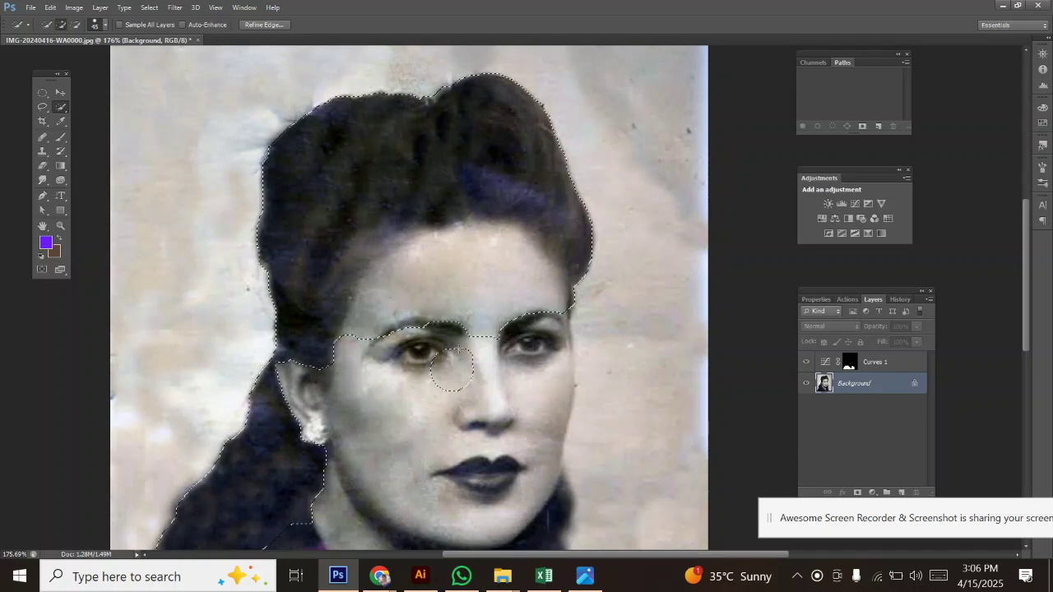
key(ctrl+z)
- Subtract the forehead and eyebrows from the hair selection, following the hairline
key(alt)
drag(481, 350, 476, 280)
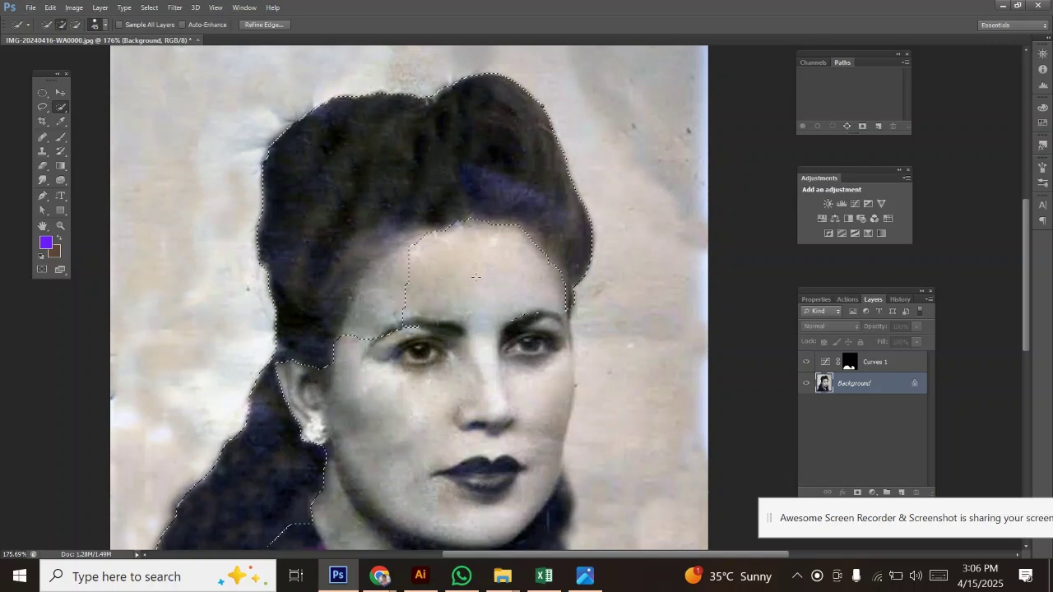
key(alt)
key(alt)
key(alt)
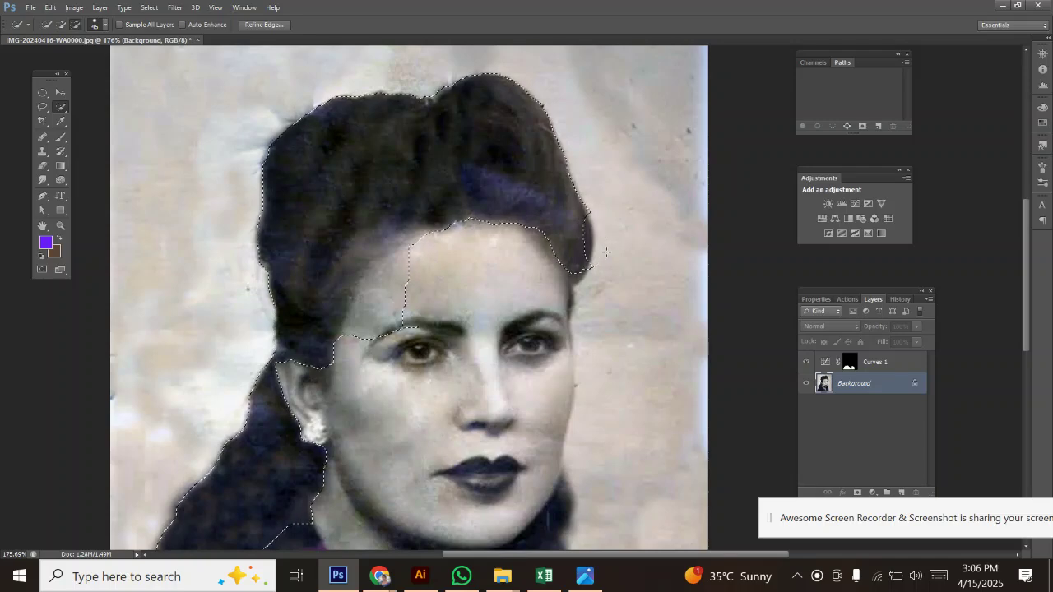
key(alt)
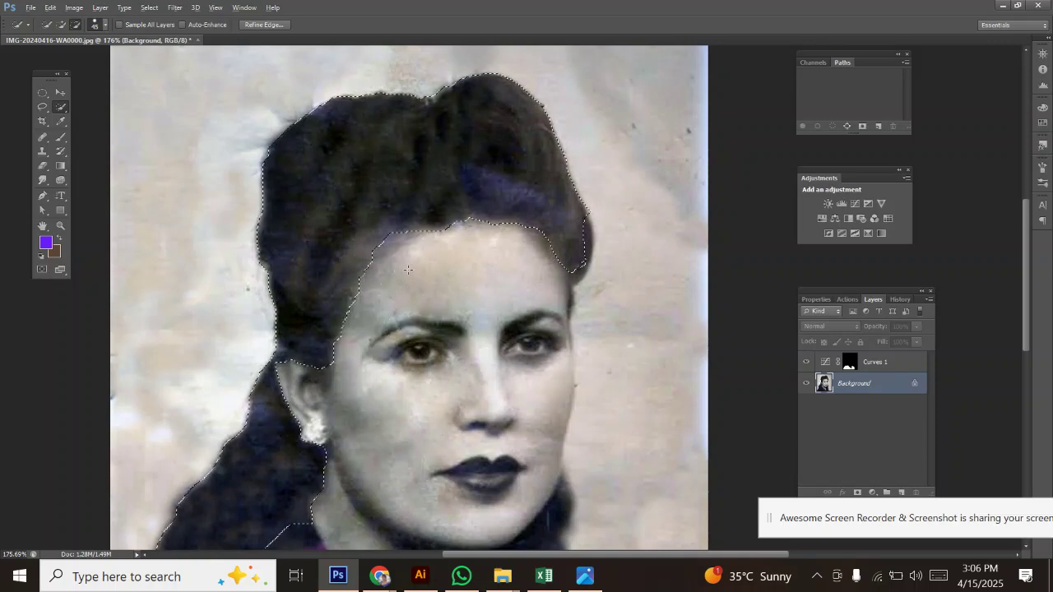
- Extend the hair selection to include the missed edge of hair beside the woman's temple, using a smaller Quick Selection brush
scroll(573, 231, up, 3)
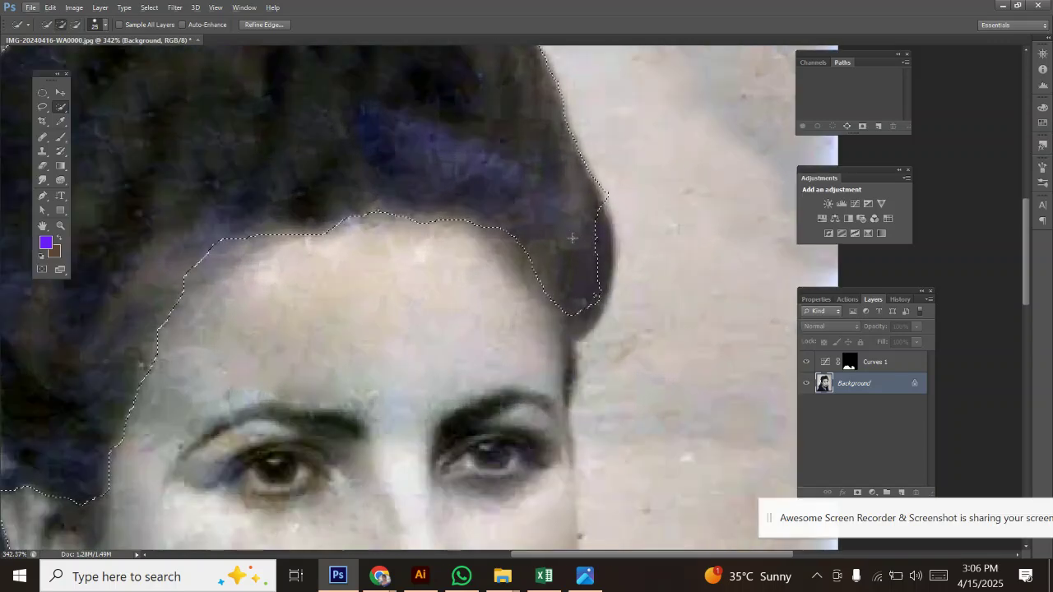
key(bracketleft)
key(bracketleft)
key(bracketleft)
key(bracketleft)
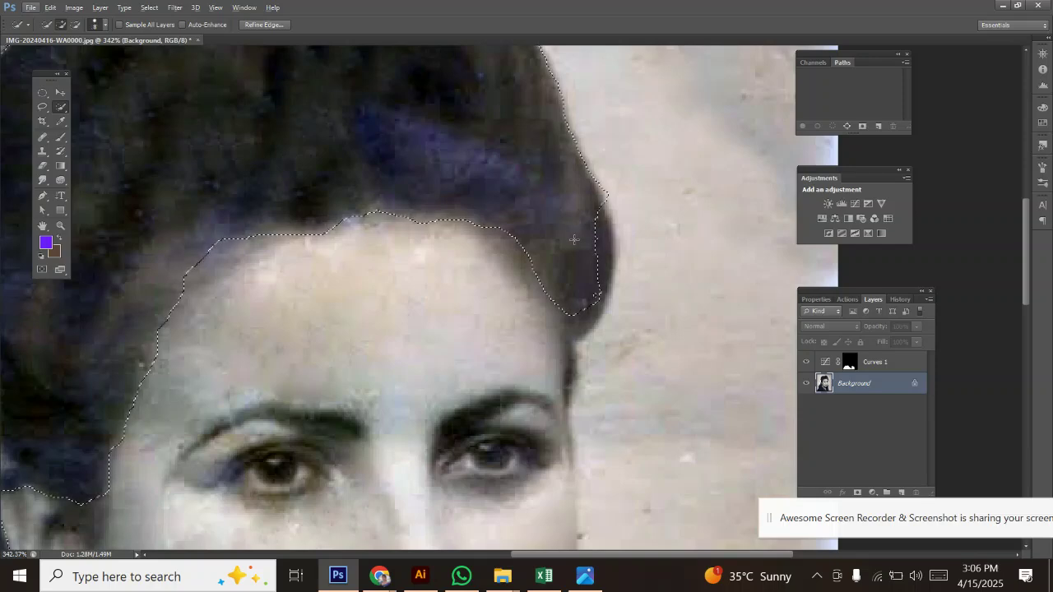
click(599, 259)
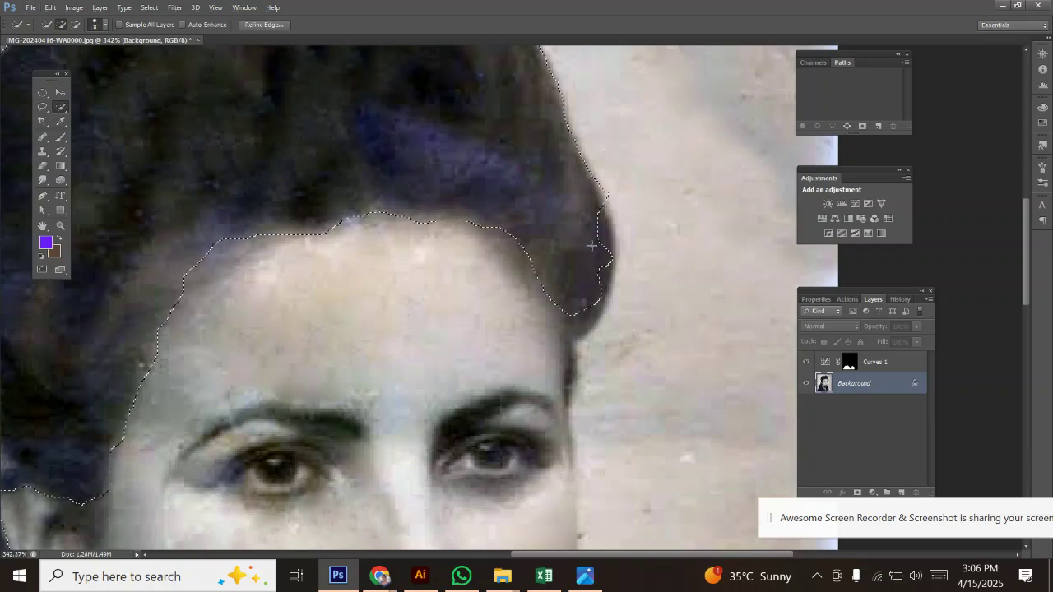
click(600, 220)
click(599, 284)
click(581, 324)
scroll(581, 300, down, 6)
key(alt)
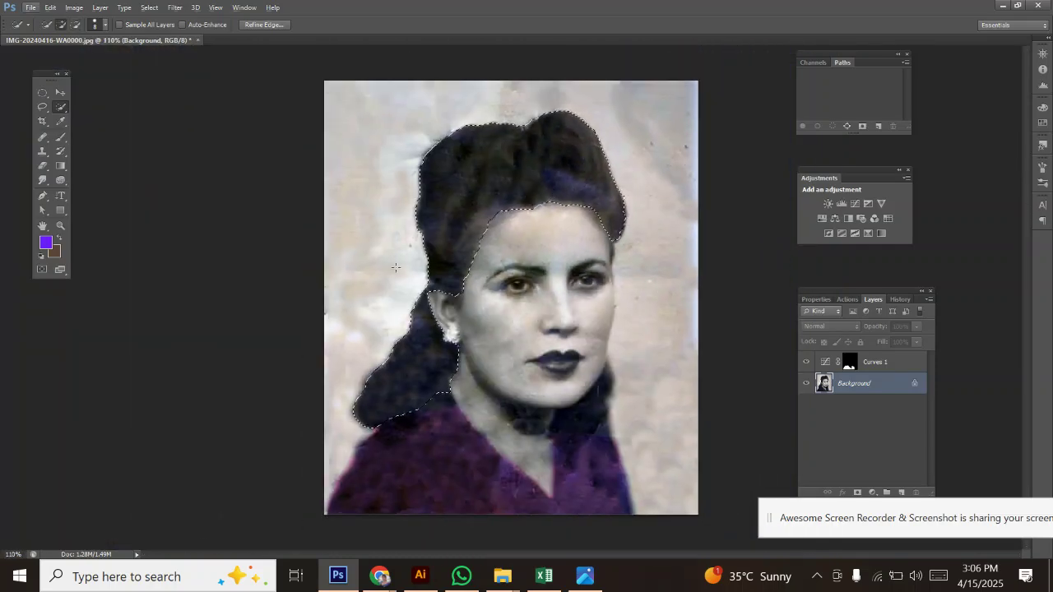
key(Right)
key(Right)
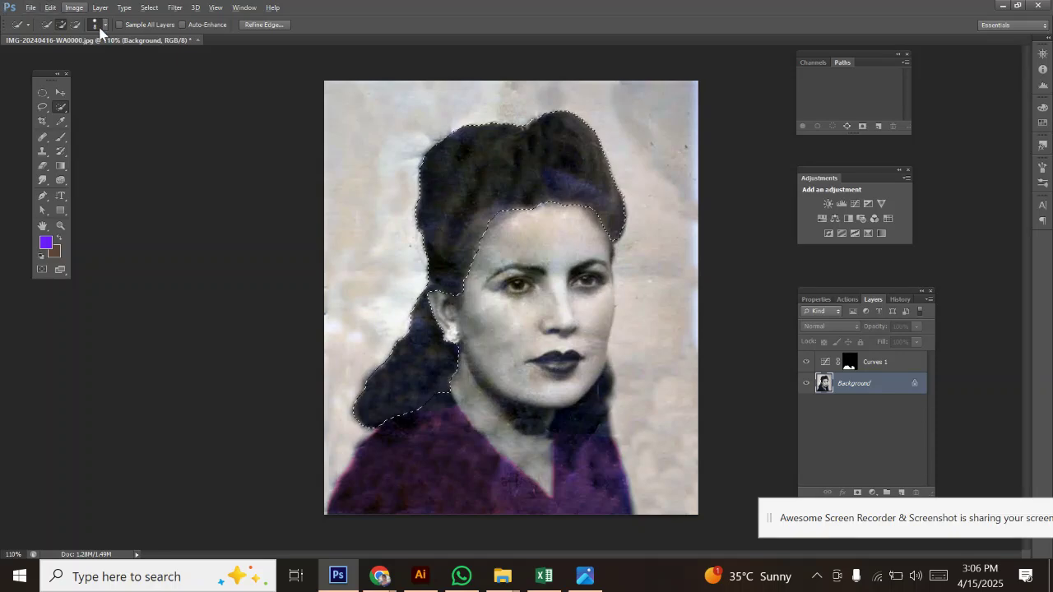
- Add a Curves adjustment layer for the selected hair and darken its RGB curve with a point at input 147, output 127
drag(853, 174, 712, 109)
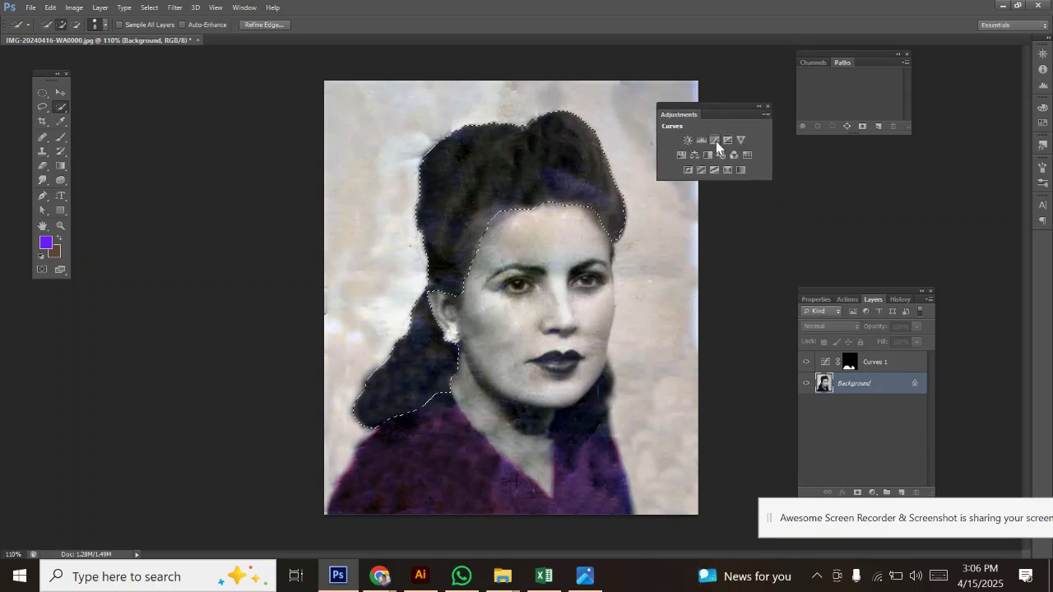
click(713, 139)
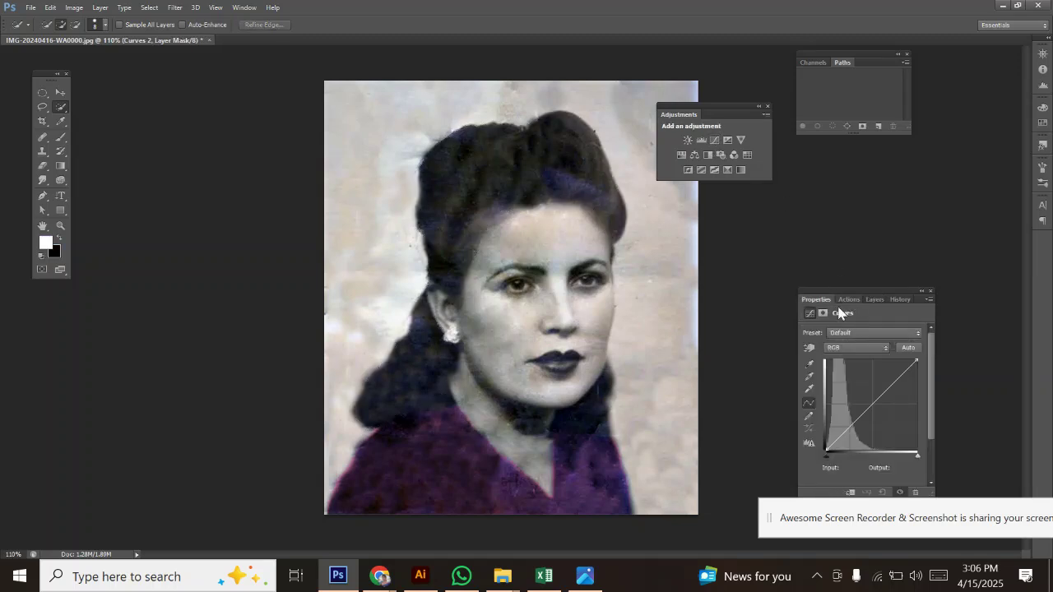
drag(853, 288, 728, 201)
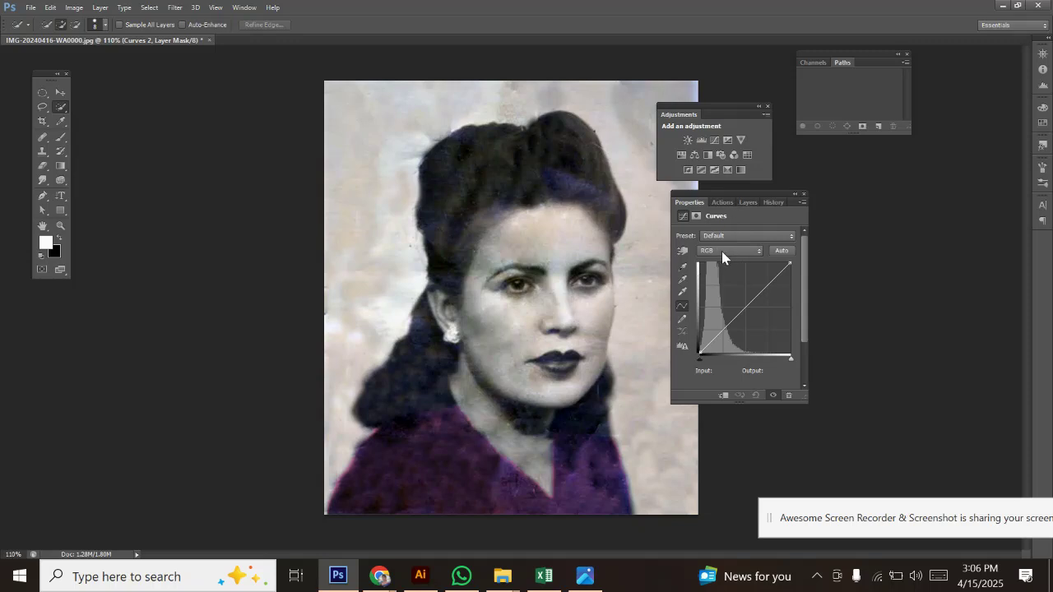
mouse_move(742, 314)
mouse_down()
mouse_move(735, 294)
mouse_move(750, 306)
mouse_up()
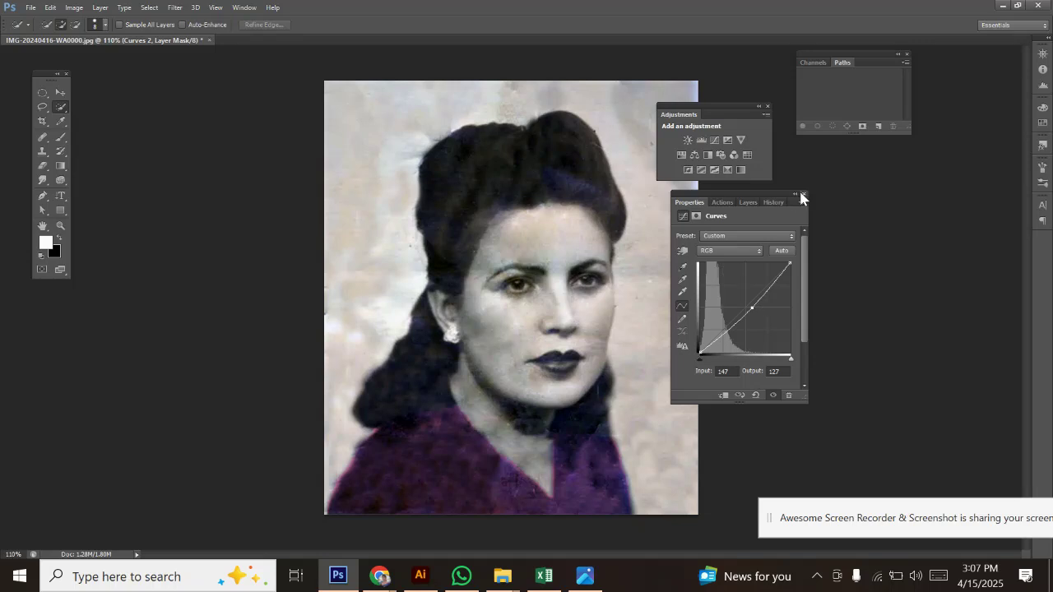
click(804, 196)
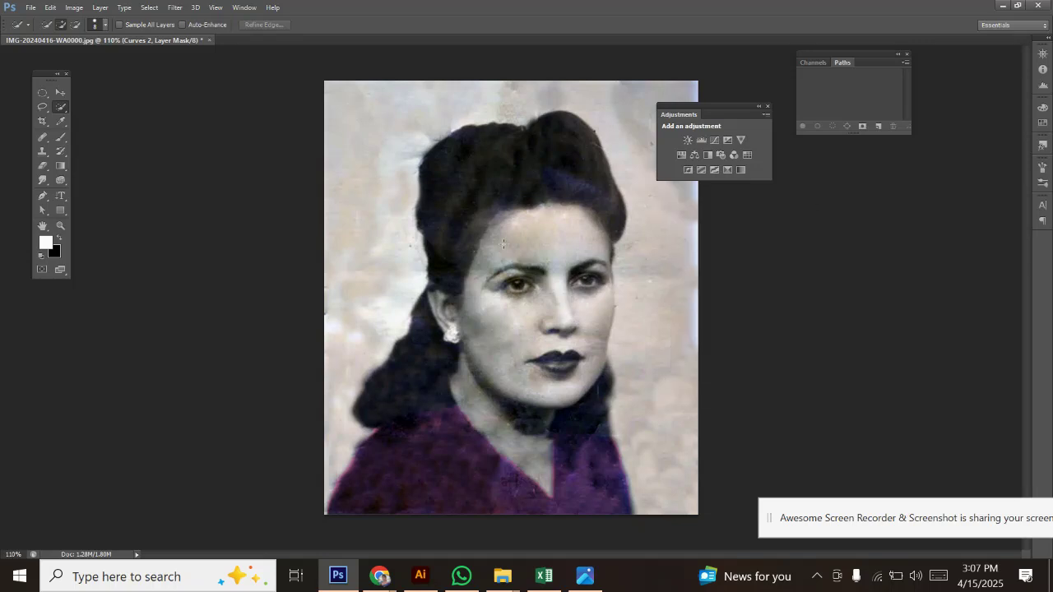
- Select the woman's face, ear and neck down to the blouse neckline with the Quick Selection tool
scroll(528, 398, up, 1)
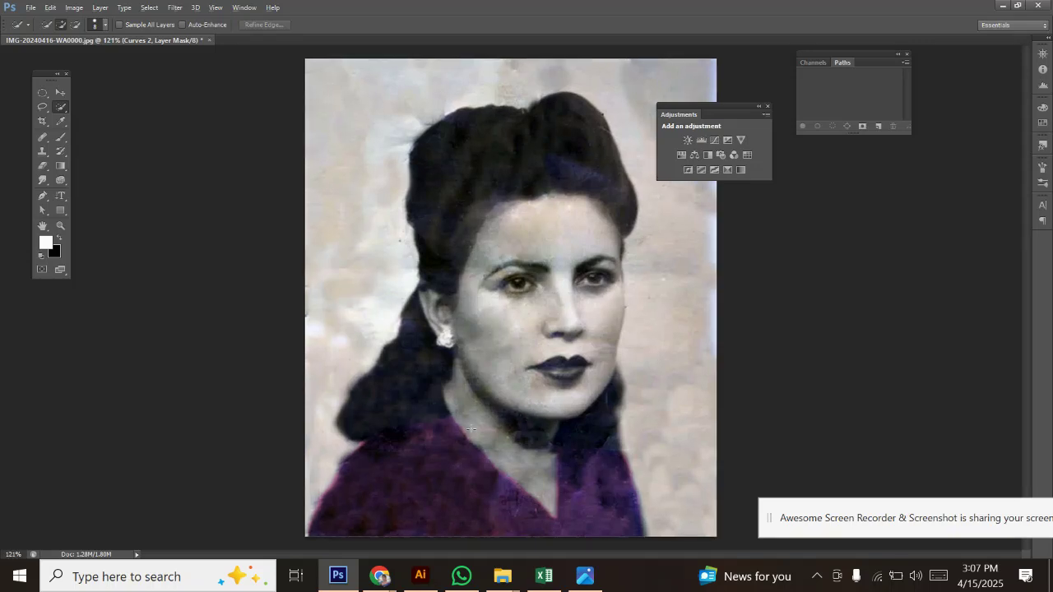
scroll(501, 434, down, 1)
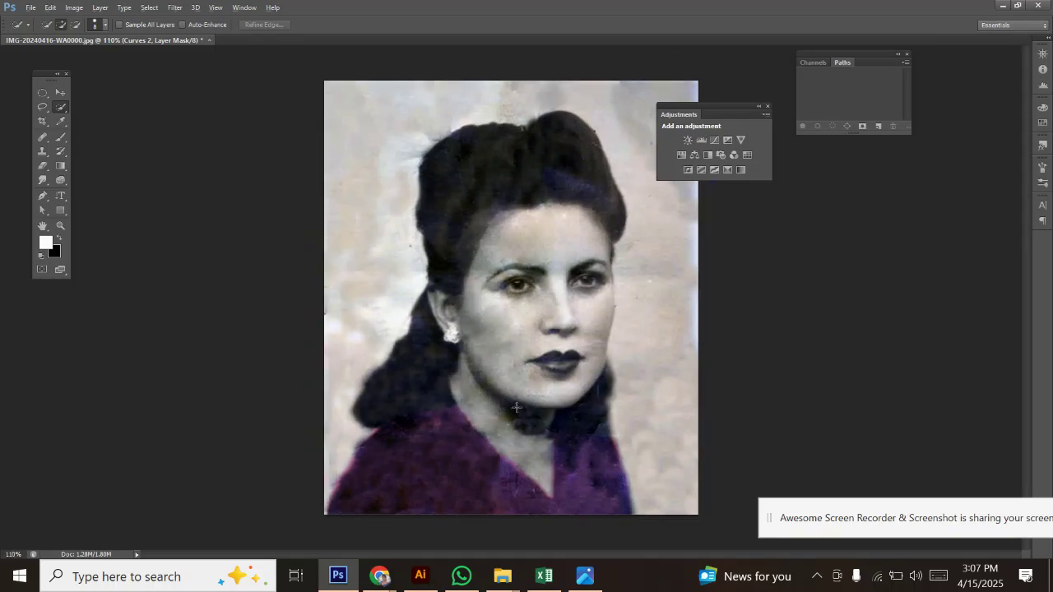
scroll(517, 407, up, 3)
scroll(522, 406, down, 2)
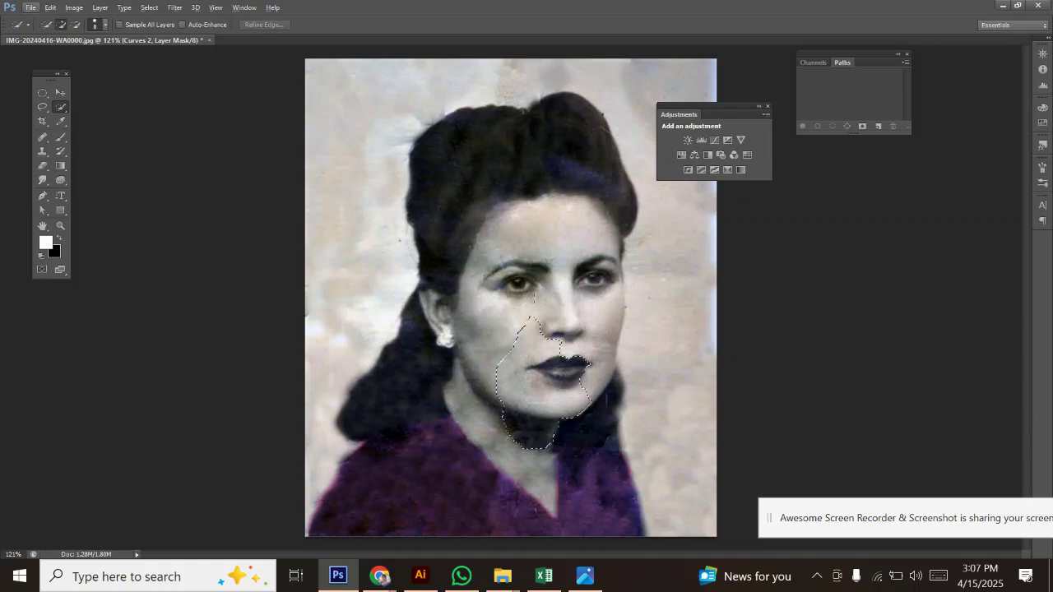
mouse_move(544, 255)
mouse_down()
mouse_move(588, 202)
mouse_move(609, 222)
mouse_up()
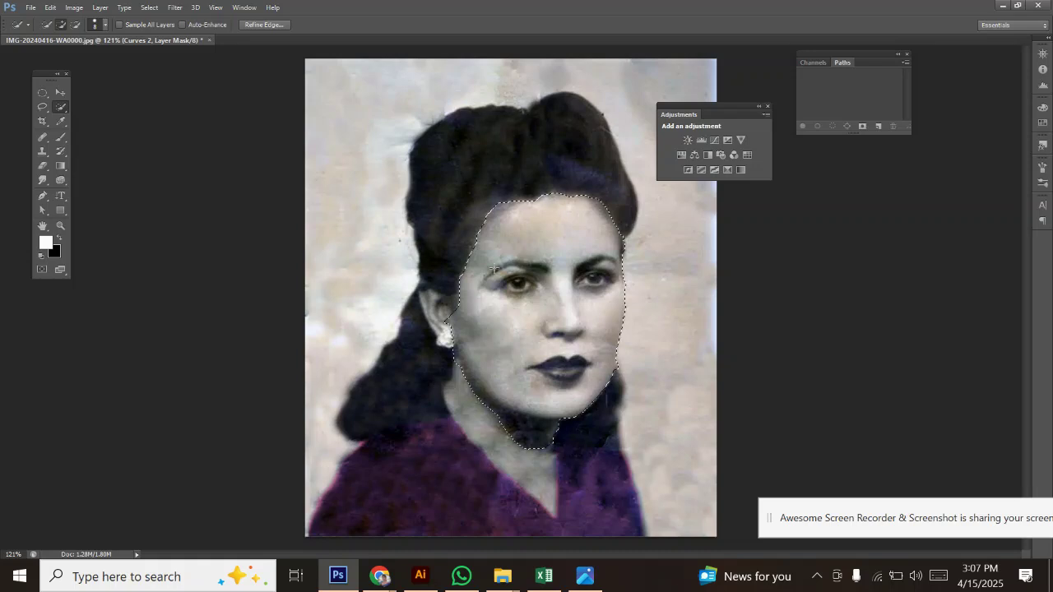
click(430, 310)
mouse_move(481, 448)
mouse_down()
mouse_move(531, 467)
mouse_move(519, 487)
mouse_move(540, 505)
mouse_move(548, 461)
mouse_move(515, 418)
mouse_up()
key(alt)
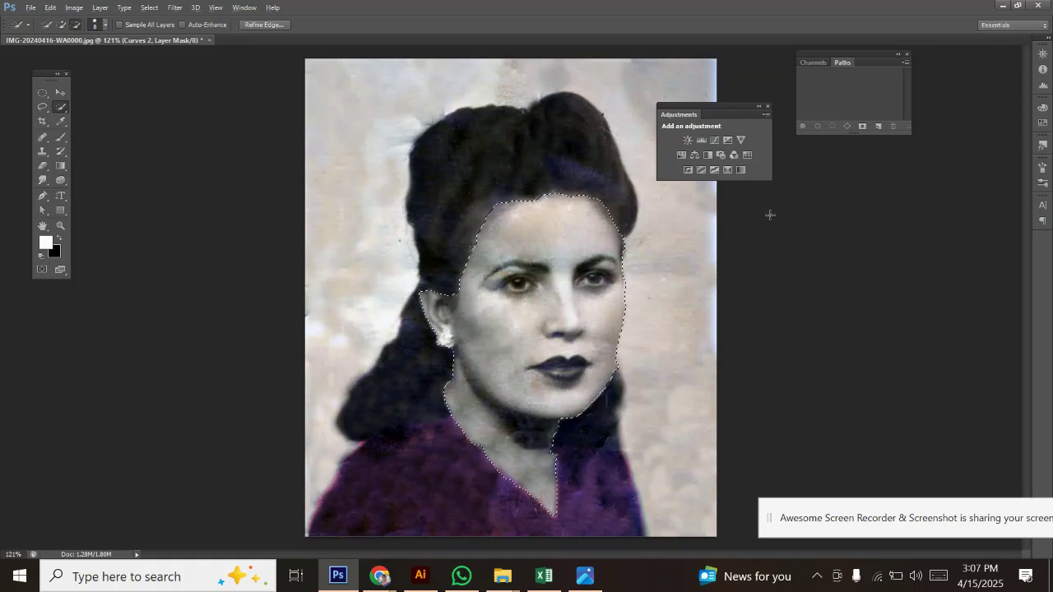
- Add a Curves adjustment layer for the selected skin and move the Curves settings and Adjustments palette off the portrait
click(714, 142)
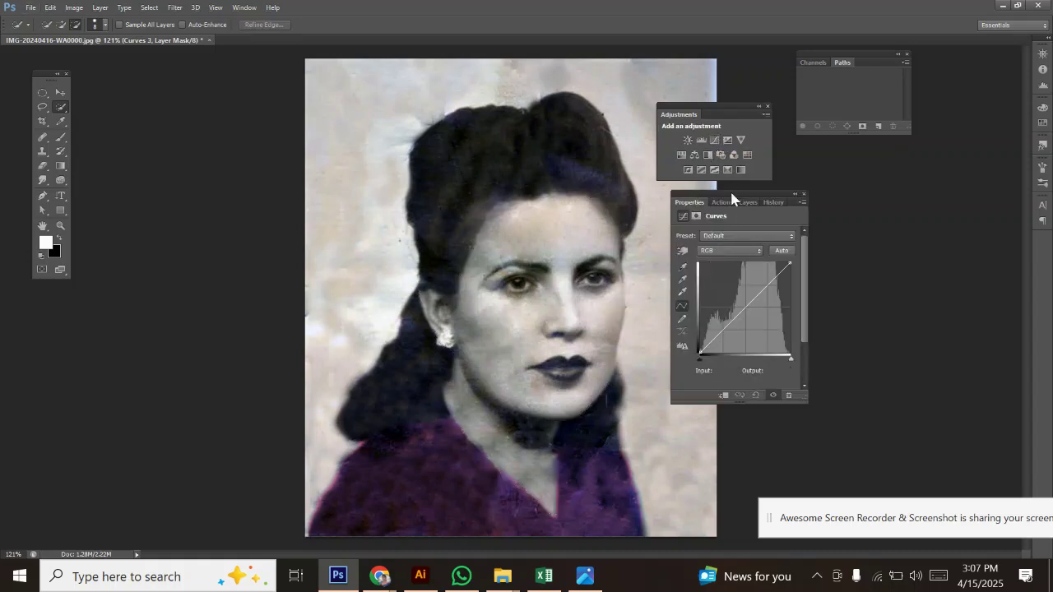
drag(734, 188, 807, 205)
drag(718, 112, 800, 111)
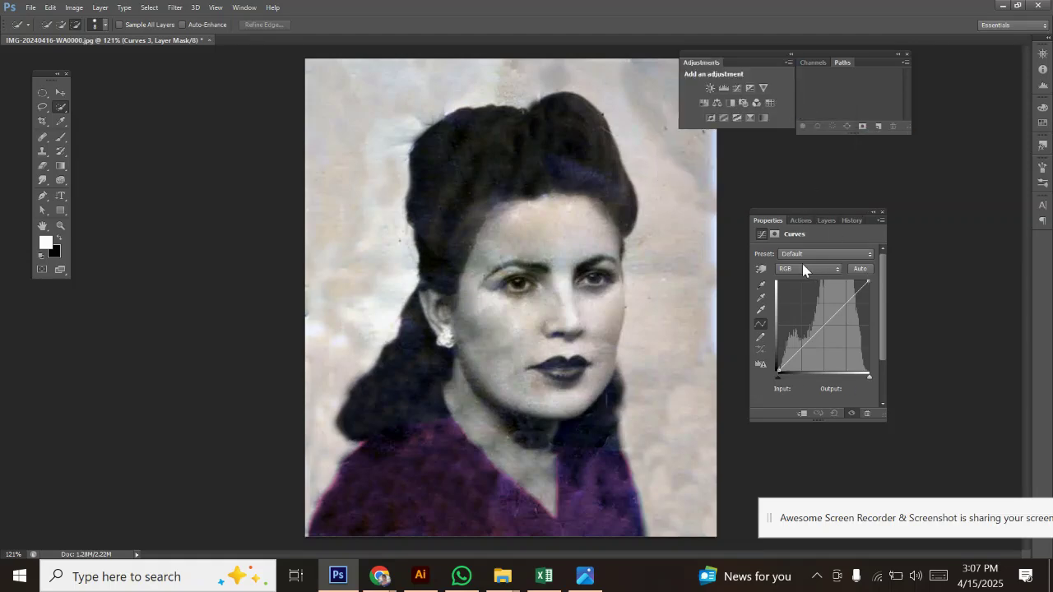
- Warm the skin by raising the Red curve slightly and setting a Blue curve point at input 191, output 187
click(796, 273)
click(796, 294)
drag(820, 332, 815, 328)
click(809, 268)
click(810, 317)
drag(822, 329, 846, 302)
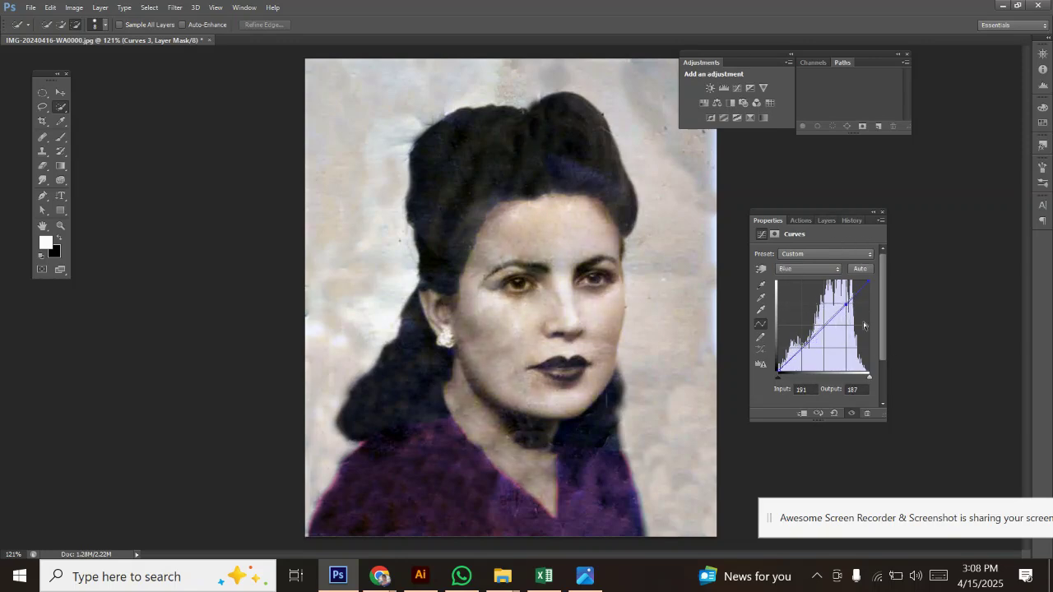
- Bring up the layer stack and select the woman's lips on the Background layer with the Quick Selection tool
click(828, 219)
scroll(581, 349, up, 9)
scroll(624, 298, down, 11)
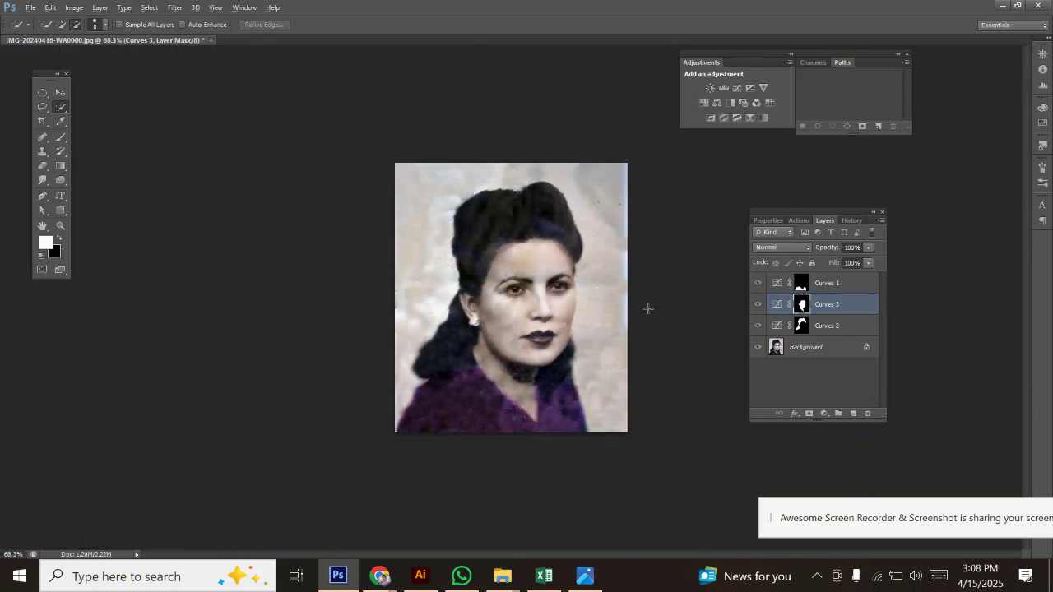
scroll(633, 296, up, 5)
drag(576, 352, 505, 275)
mouse_move(468, 340)
mouse_down()
mouse_move(483, 356)
mouse_move(478, 331)
mouse_up()
scroll(491, 368, up, 4)
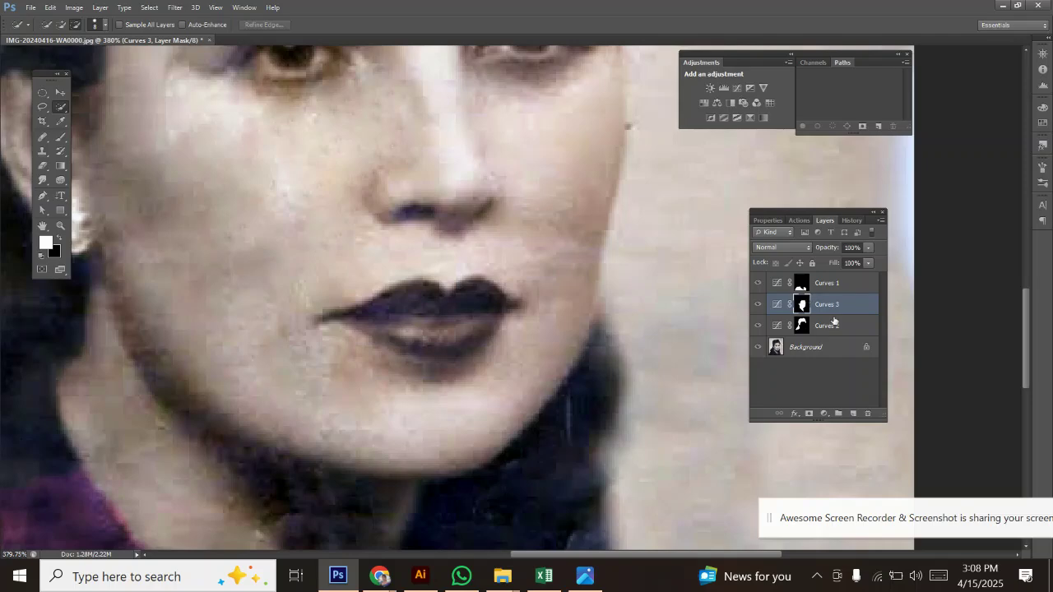
click(806, 354)
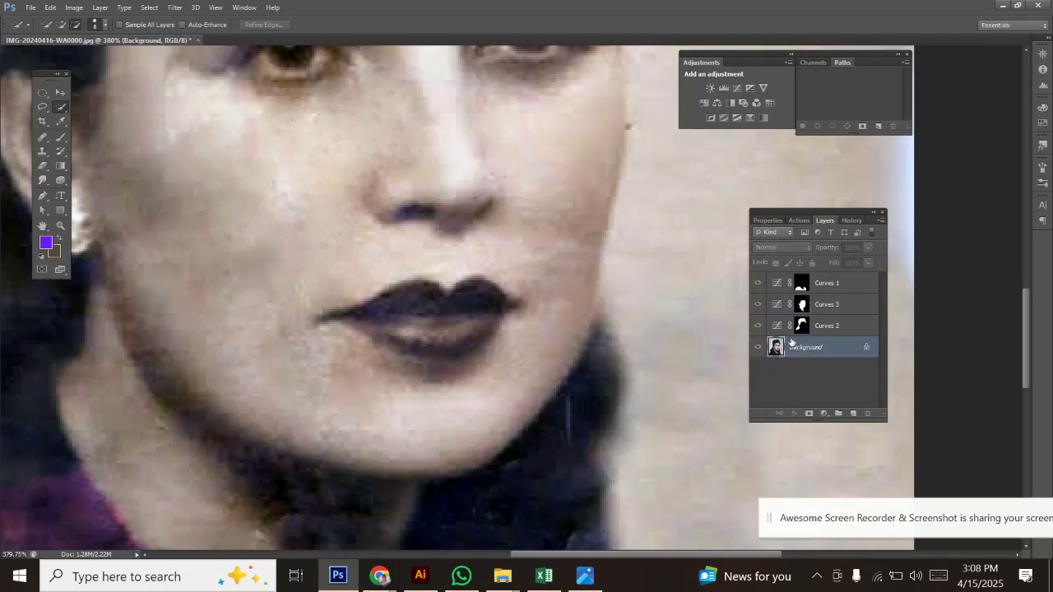
click(413, 312)
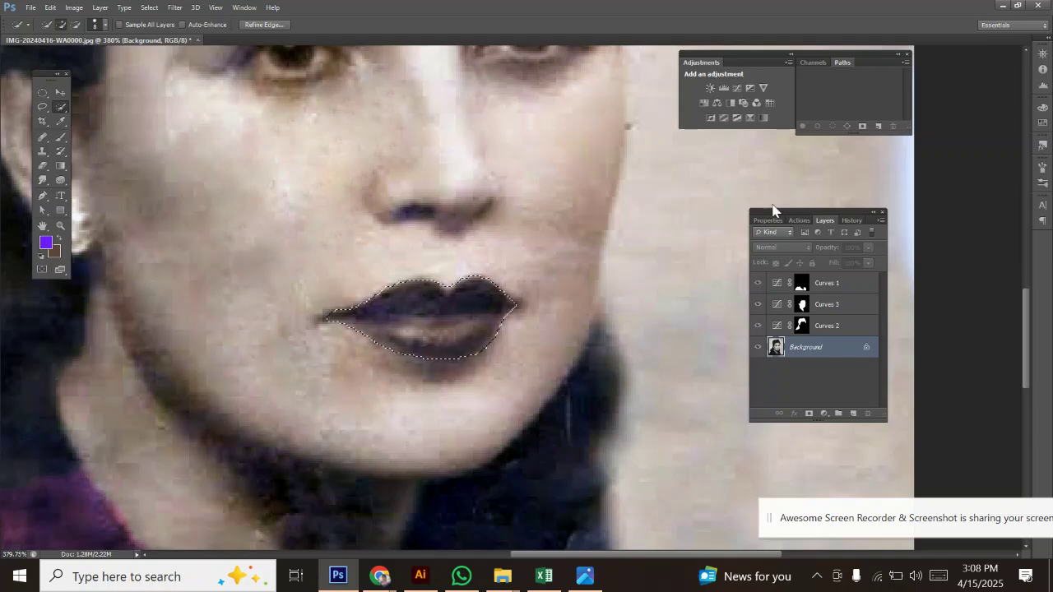
- Add a Curves adjustment layer for the lips, raise its Red curve to output 145 at input 95, and review the portrait
drag(740, 61, 714, 81)
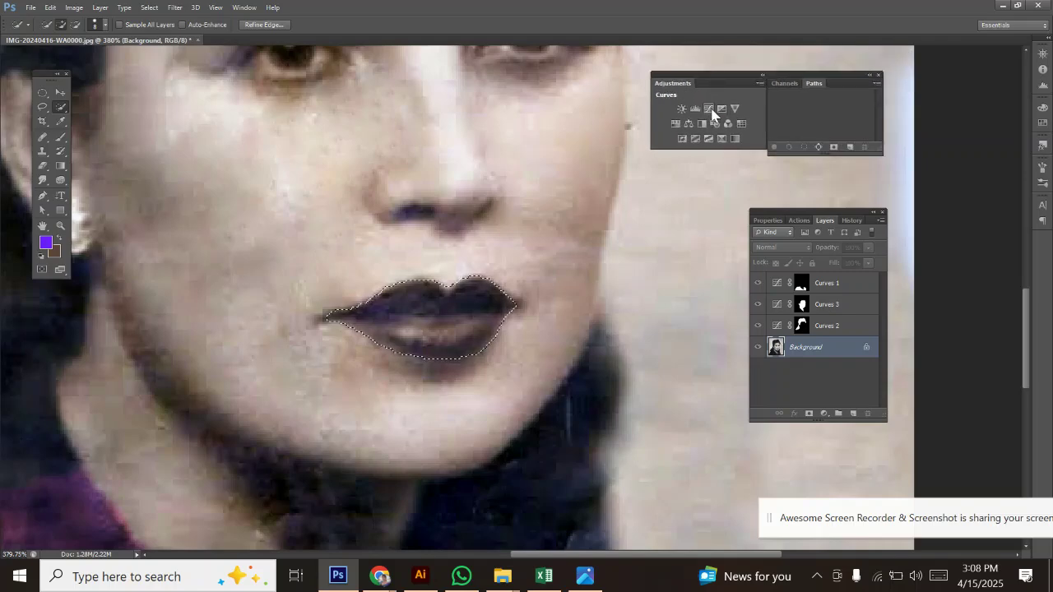
click(712, 114)
click(817, 270)
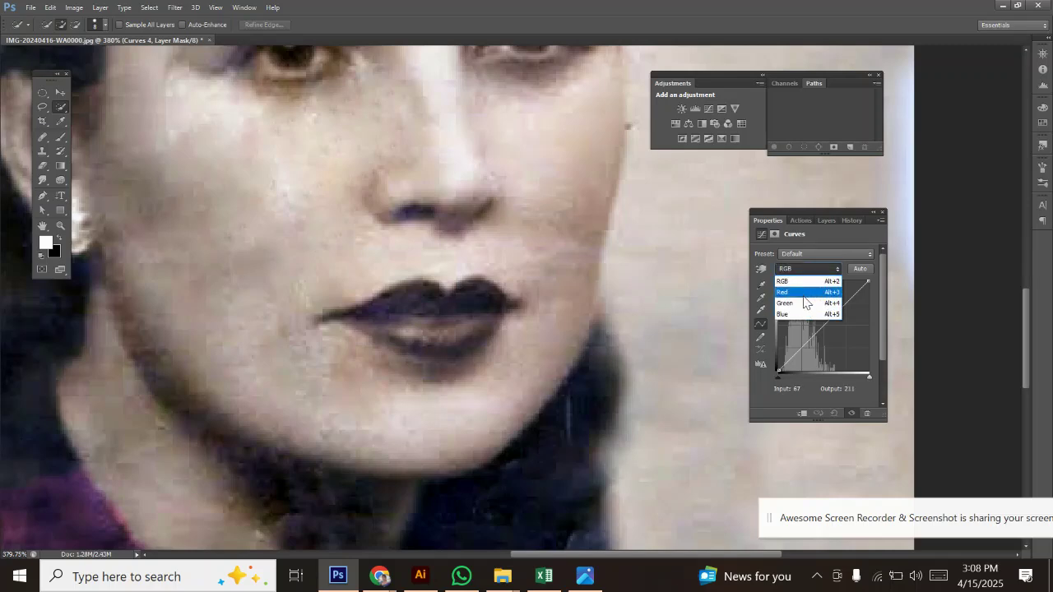
click(805, 293)
drag(824, 324, 811, 320)
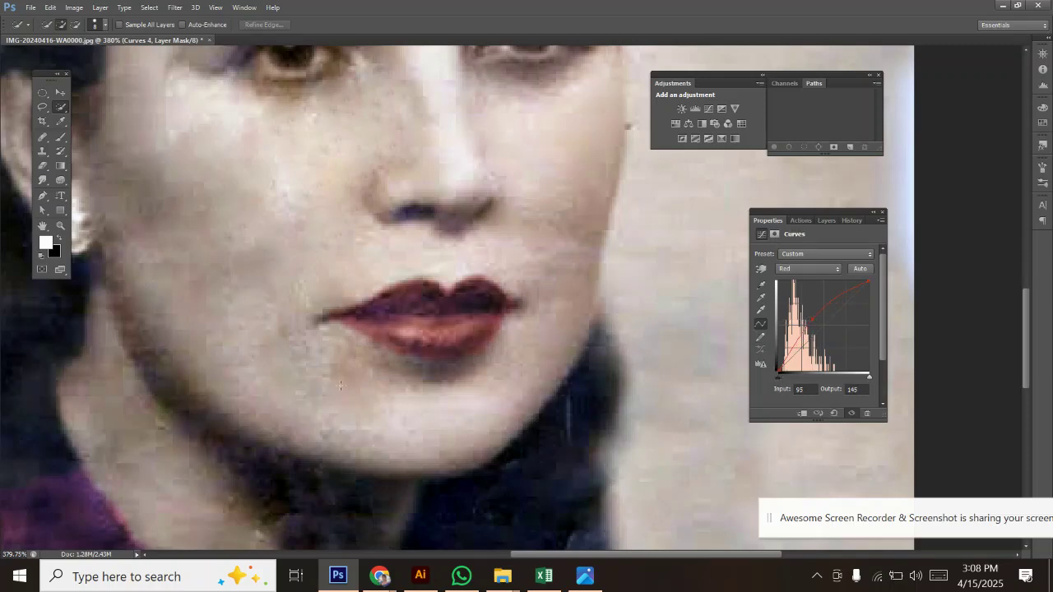
scroll(425, 318, down, 5)
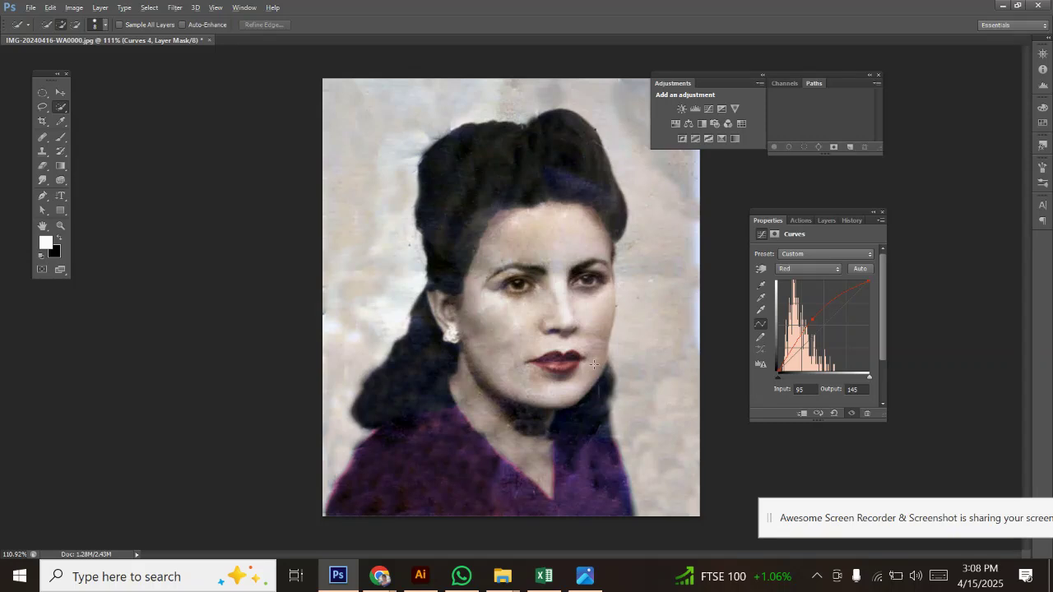
scroll(628, 348, right, 3)
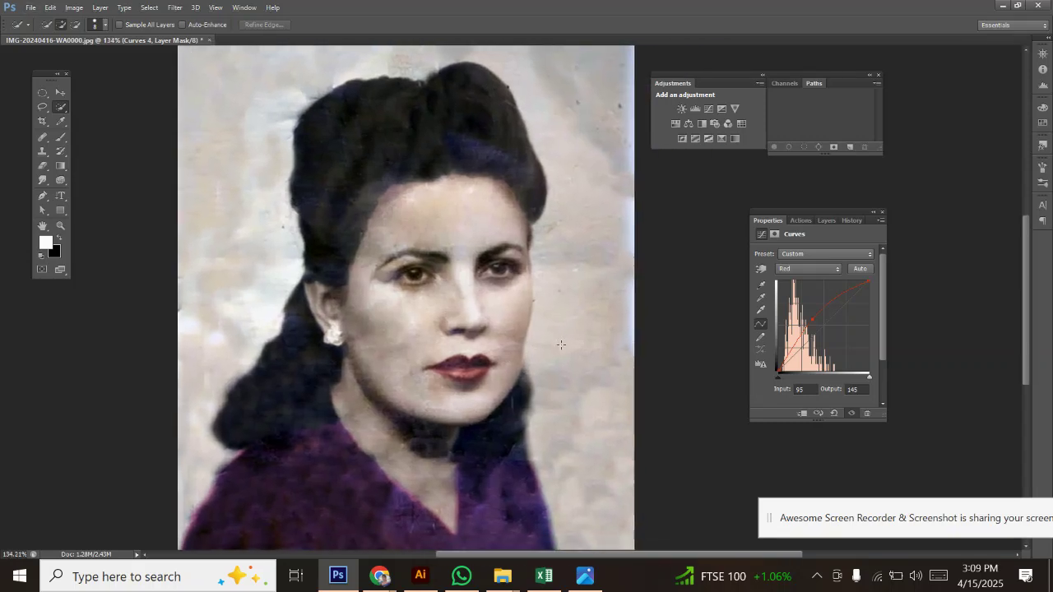
scroll(572, 349, up, 1)
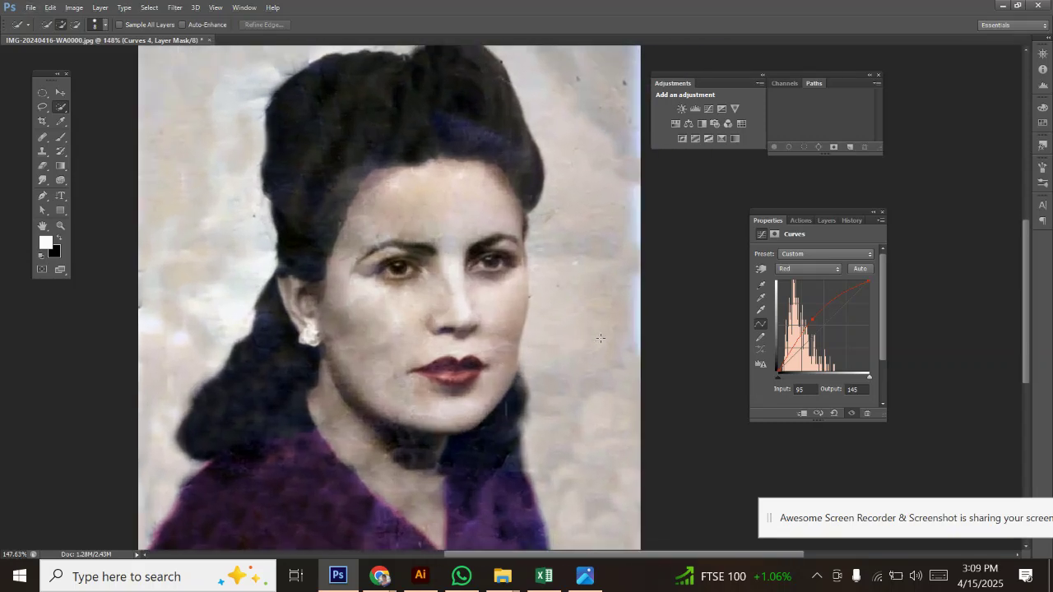
scroll(601, 336, down, 1)
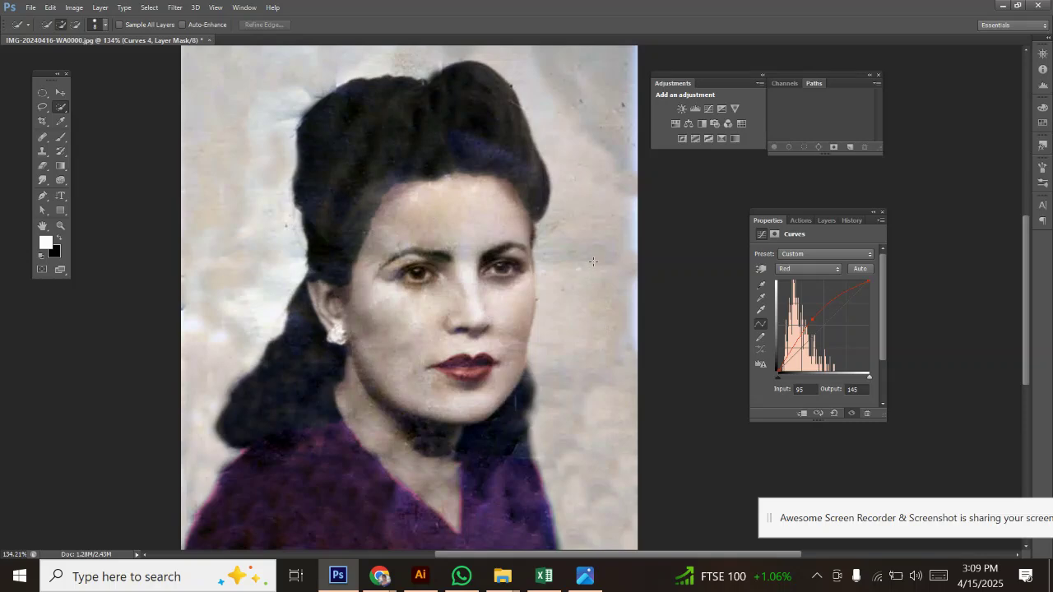
- Export the portrait for web as a maximum-quality JPEG named IMG-20240416-WA0000 to the Desktop, and place its icon in an empty desktop area
click(61, 94)
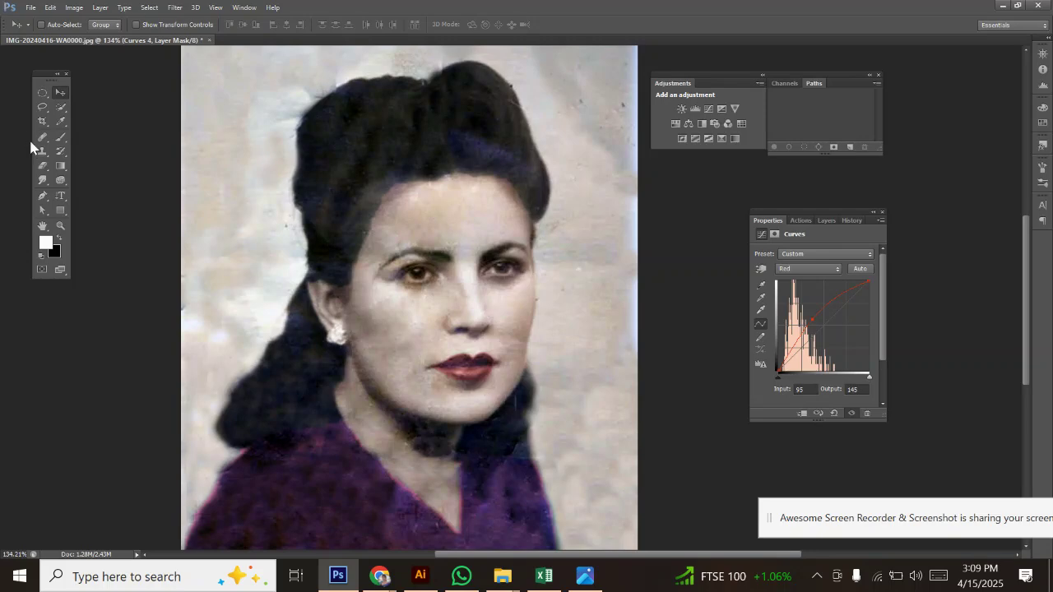
click(30, 7)
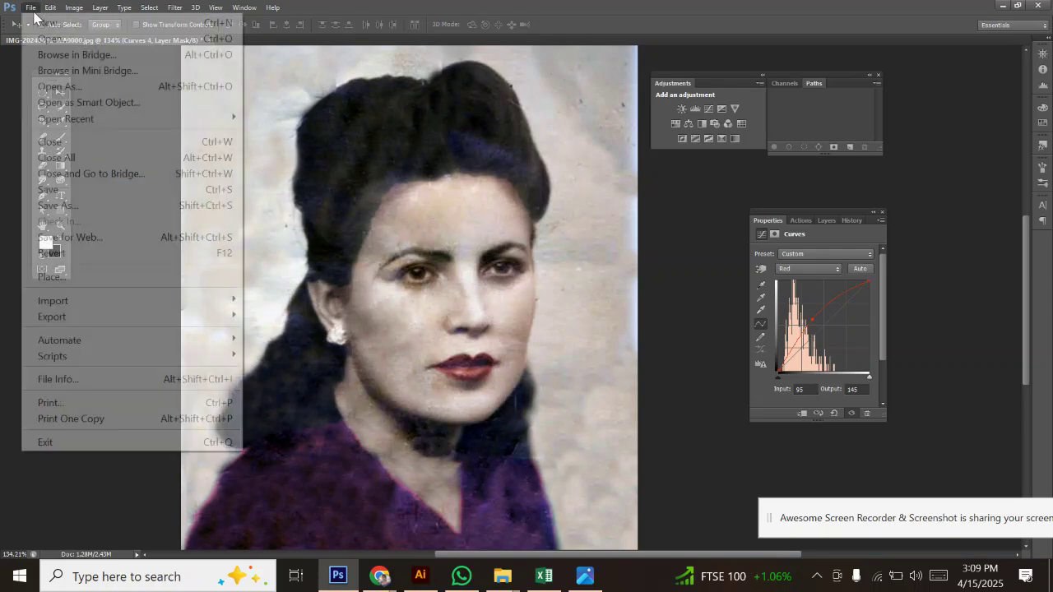
click(134, 244)
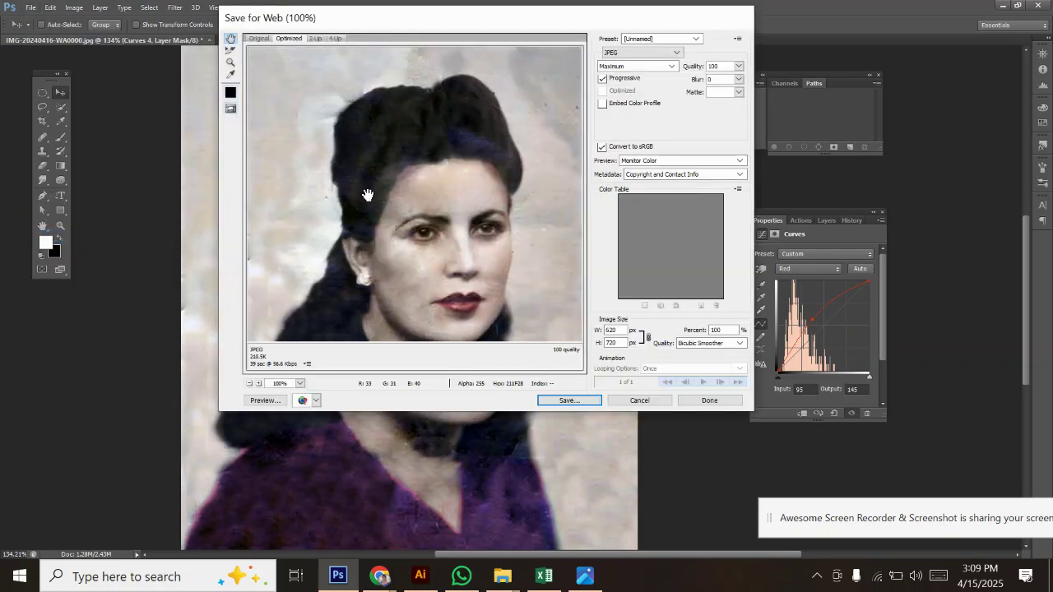
scroll(429, 197, down, 3)
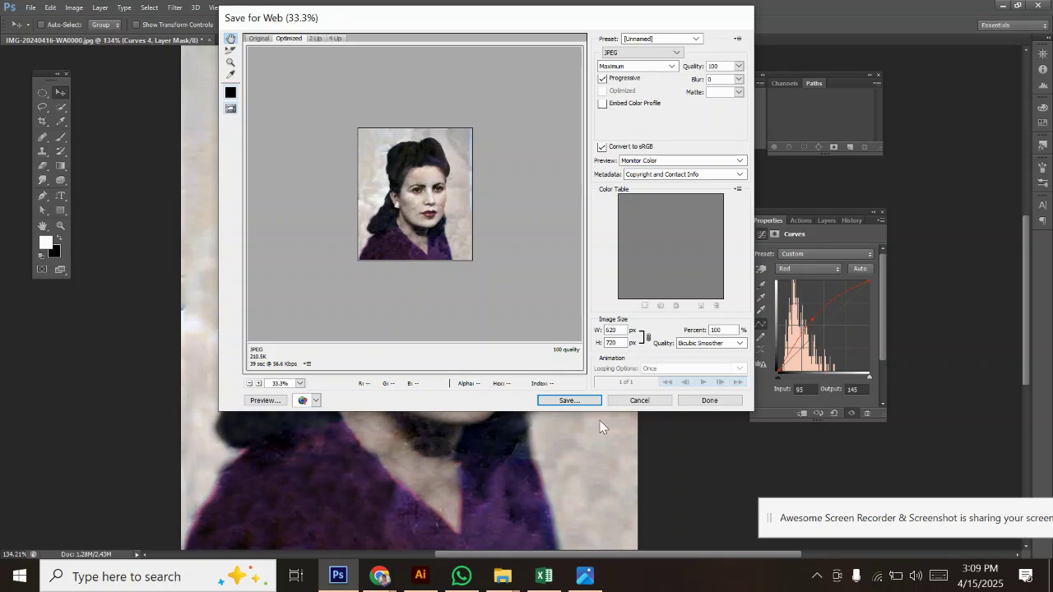
click(568, 400)
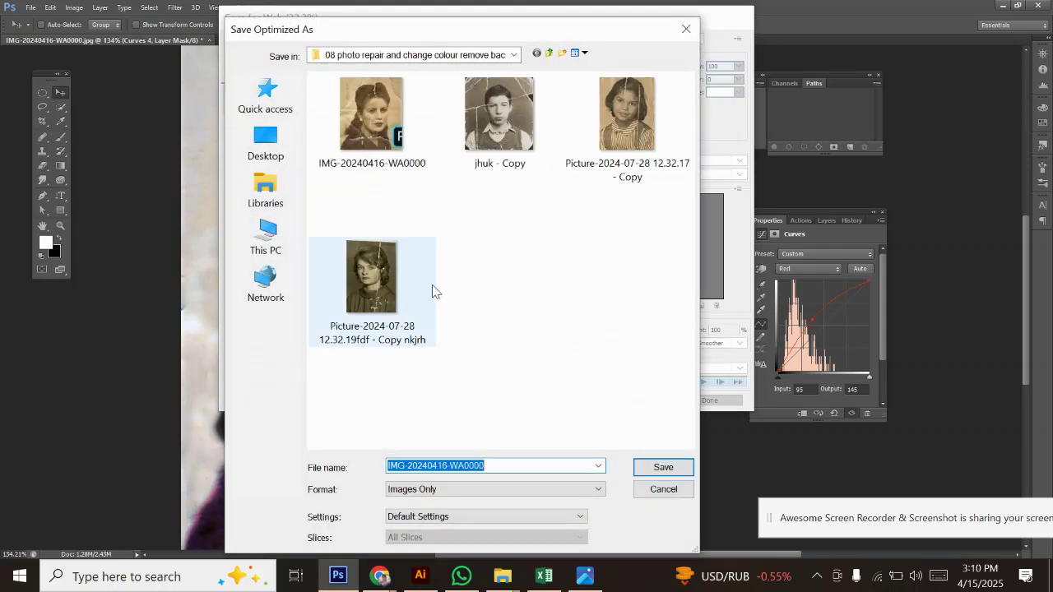
click(265, 148)
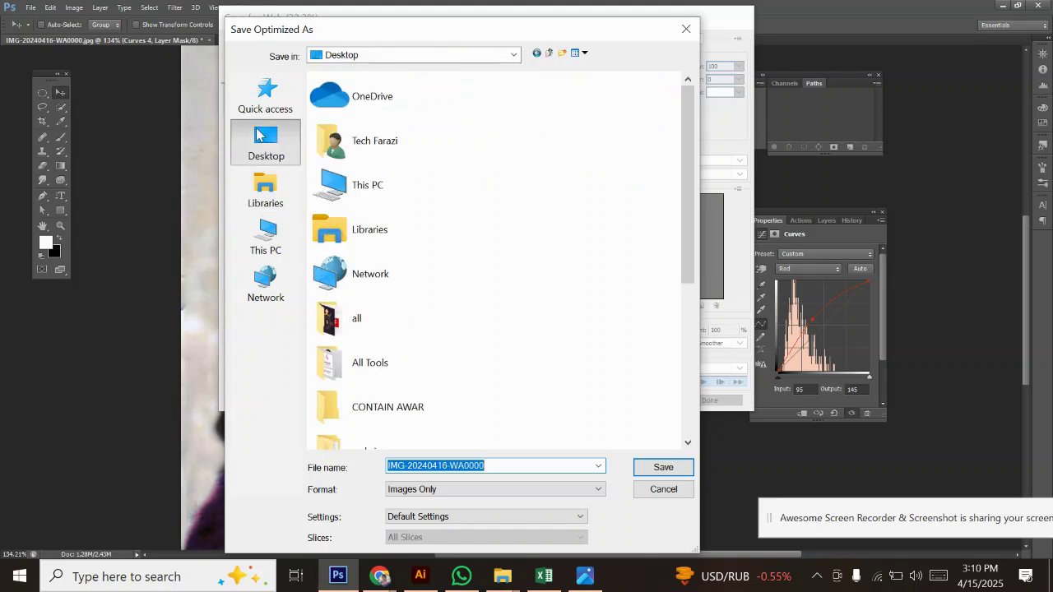
click(664, 466)
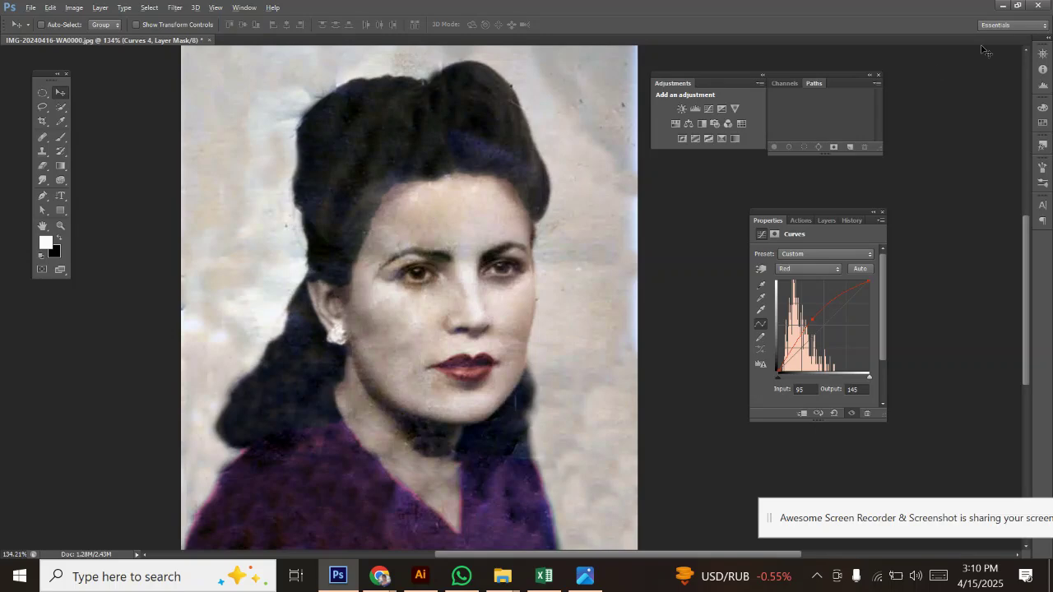
key(super+d)
drag(153, 160, 662, 239)
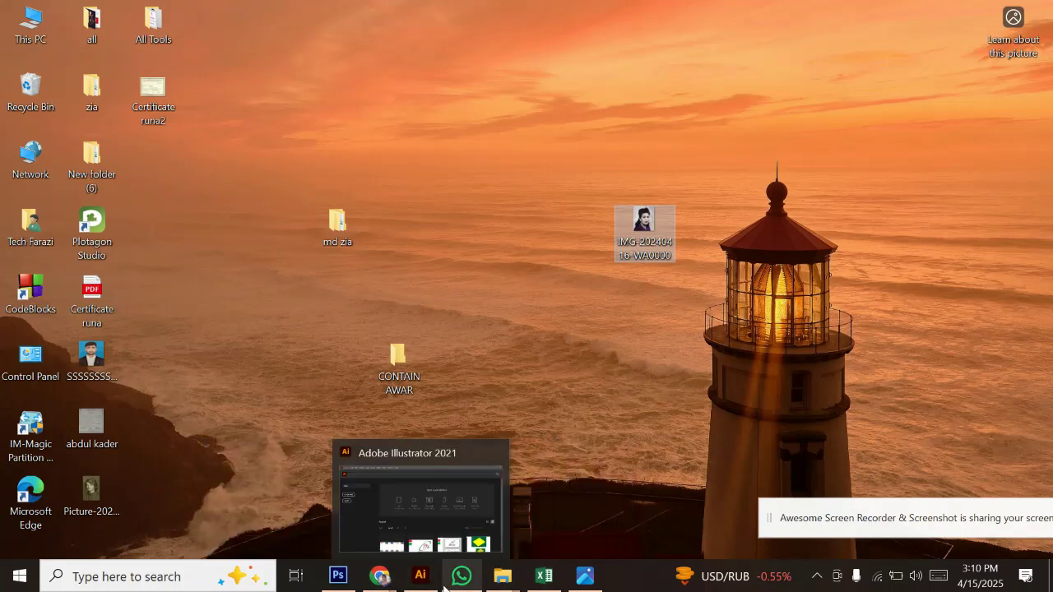
- Switch to Chrome, search Google for "photo restore" in a new tab, and open Picsart's Photo Restoration page
mouse_move(424, 586)
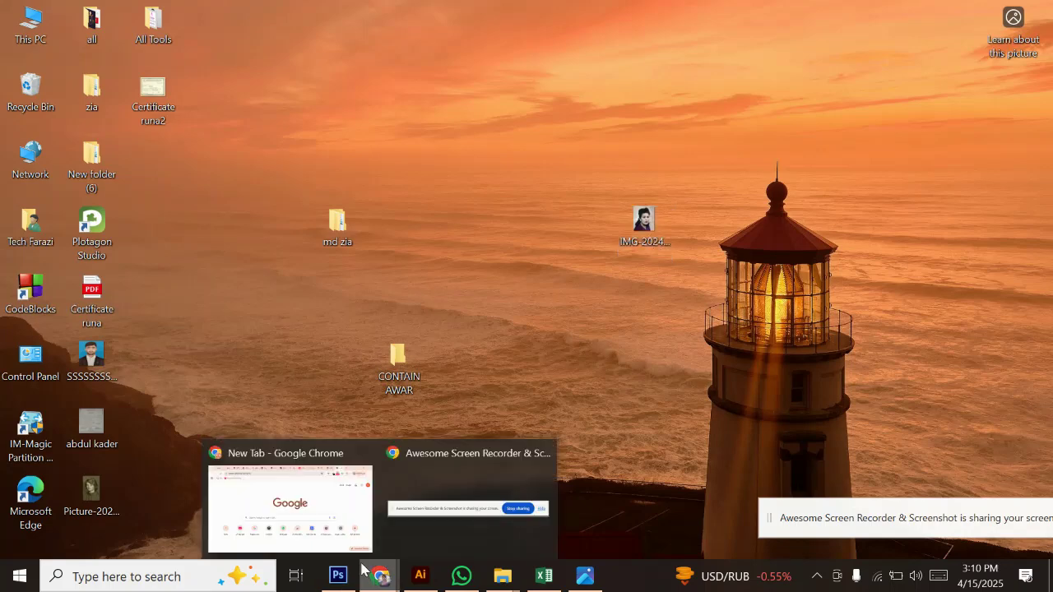
click(288, 502)
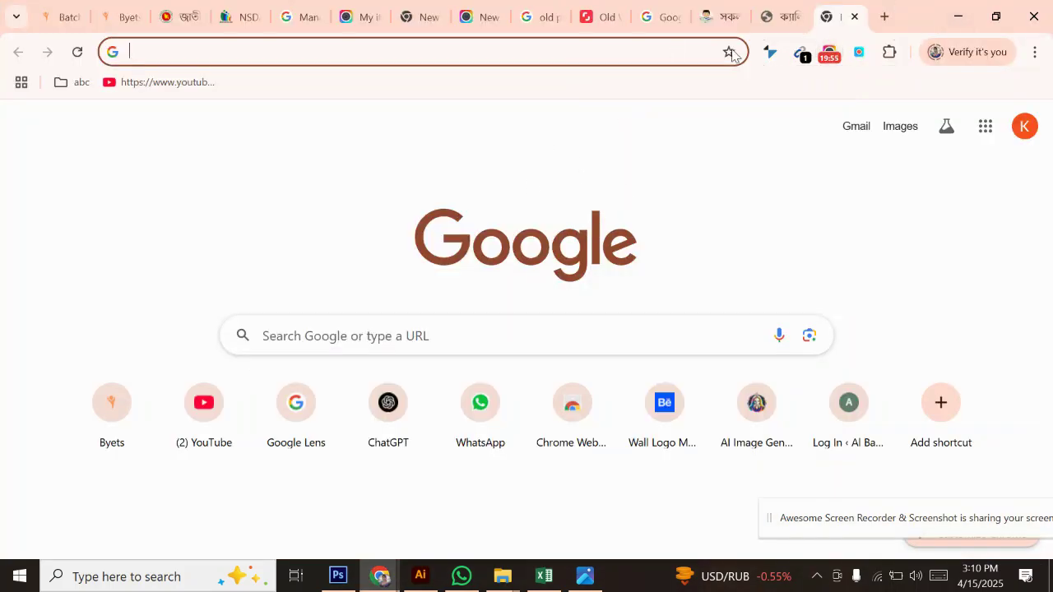
click(884, 16)
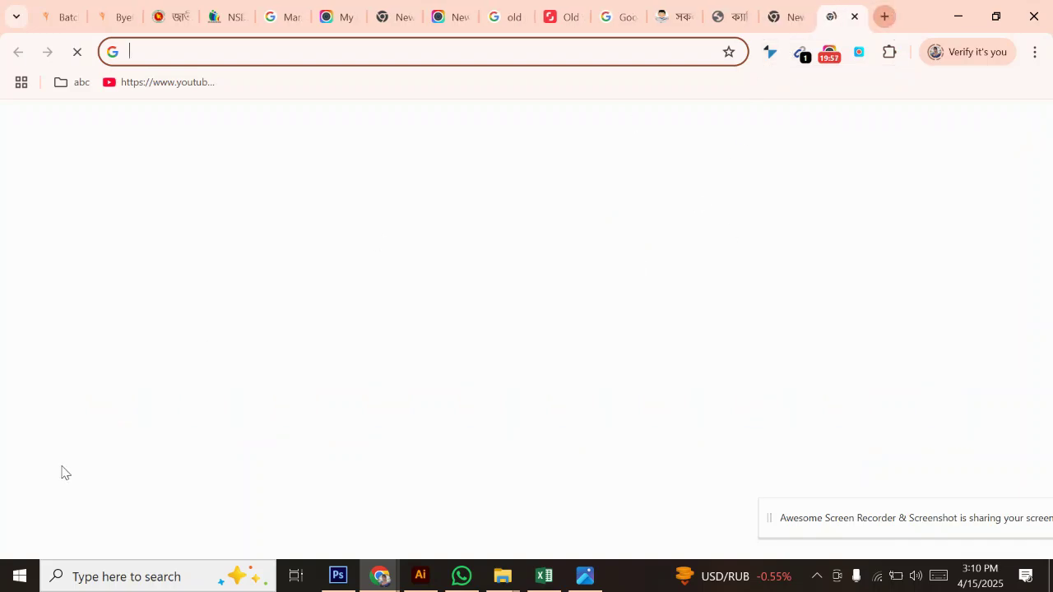
click(366, 341)
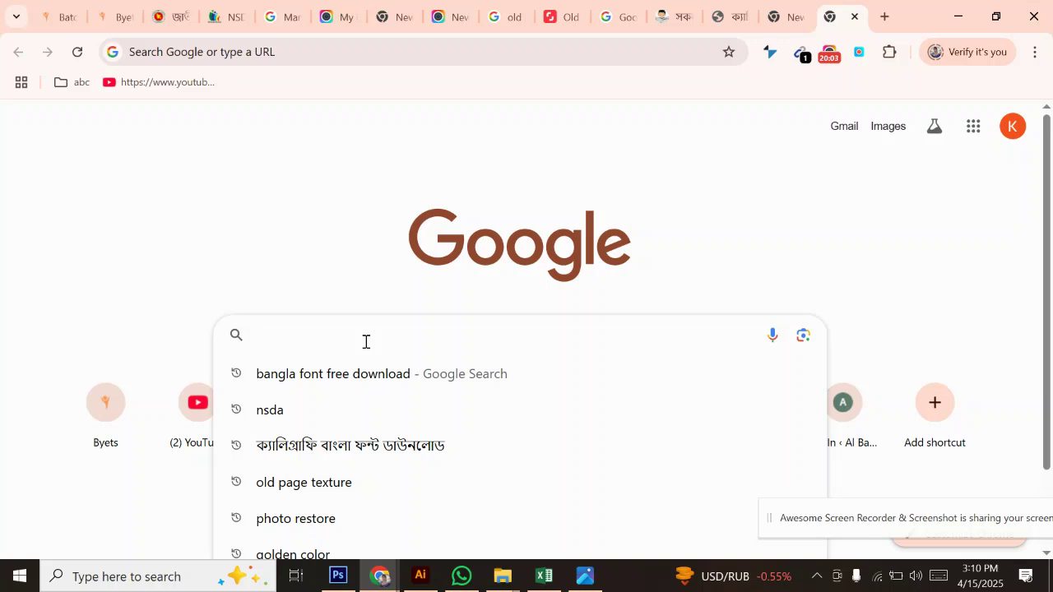
text(P)
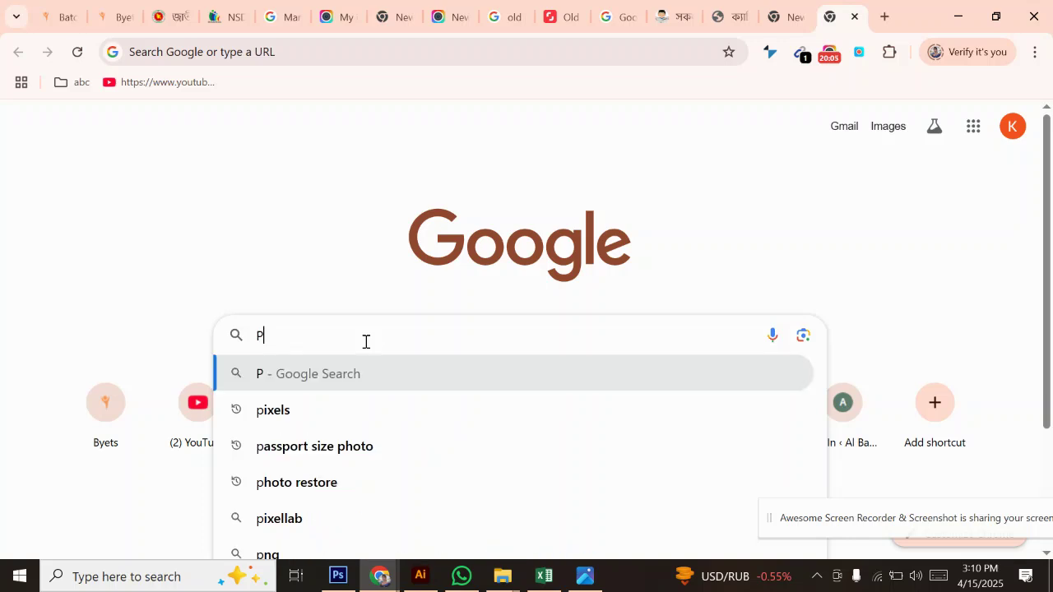
click(449, 482)
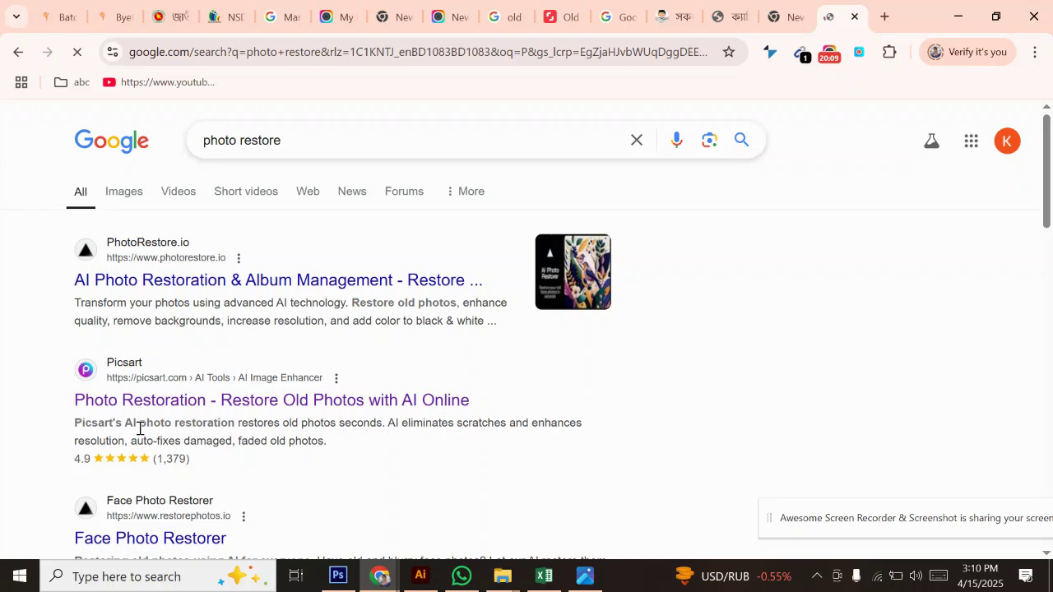
click(173, 403)
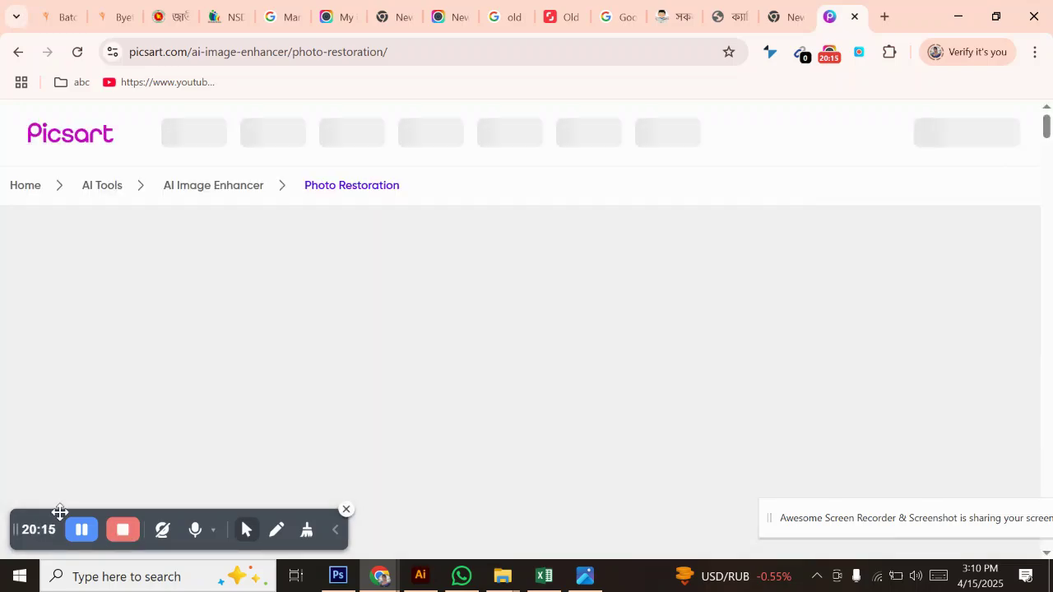
- Upload IMG-20240416-WA0000 from the Desktop to Picsart's AI Enhance tool
drag(160, 515, 233, 411)
scroll(631, 416, down, 3)
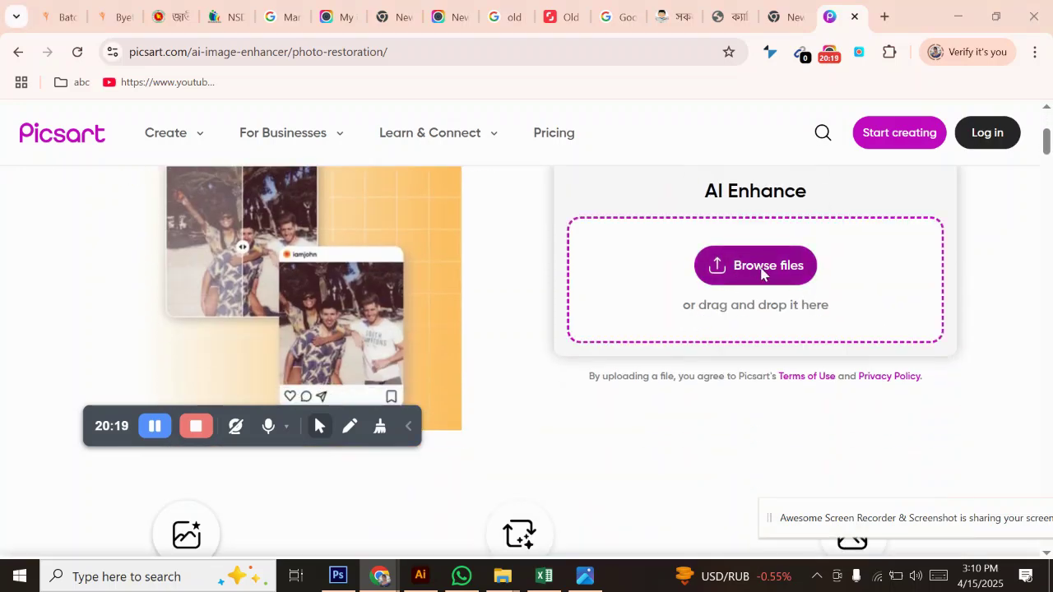
click(764, 272)
scroll(203, 289, down, 1)
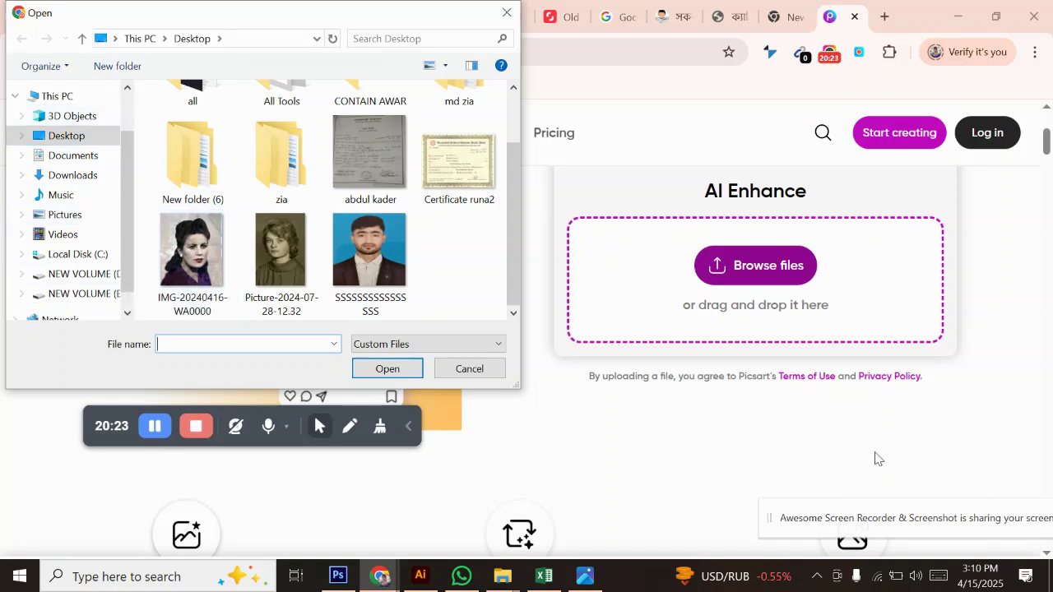
click(23, 137)
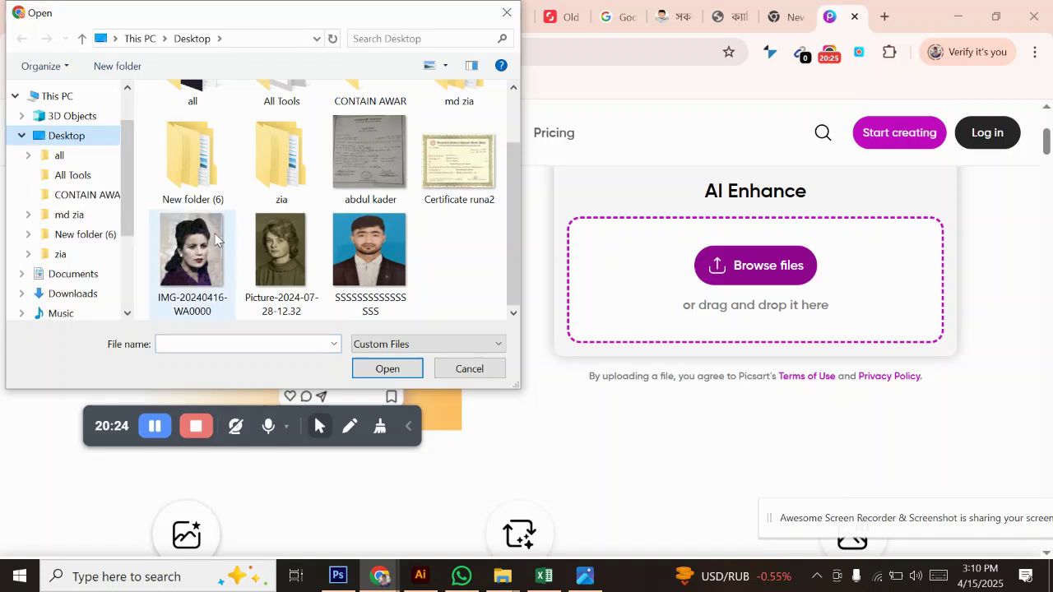
click(198, 268)
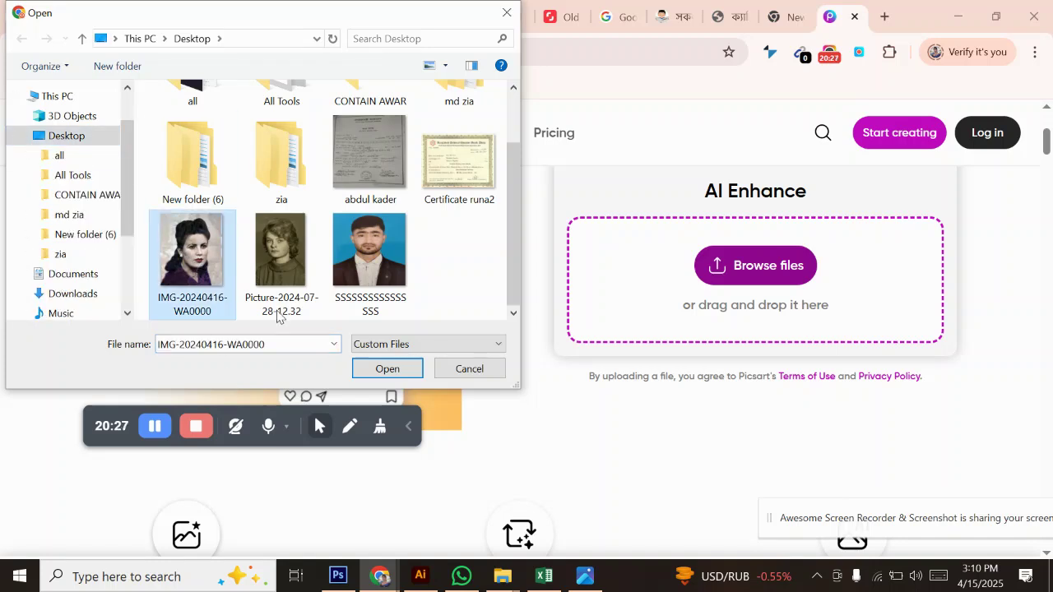
click(191, 251)
click(392, 374)
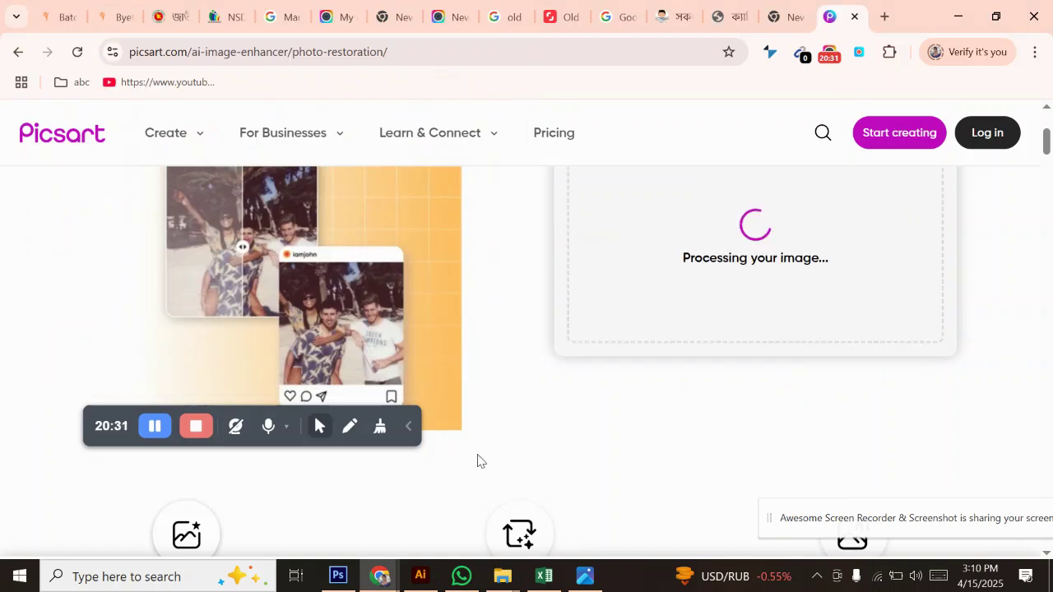
- Compare the enhanced portrait with its original version in the Picsart preview
scroll(788, 329, up, 2)
scroll(790, 412, down, 1)
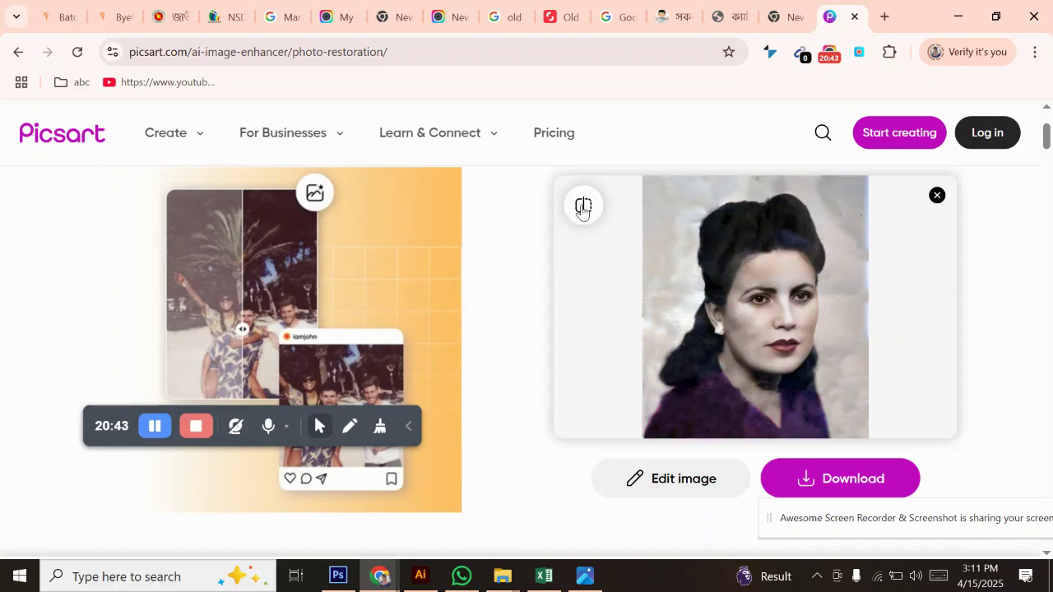
click(583, 207)
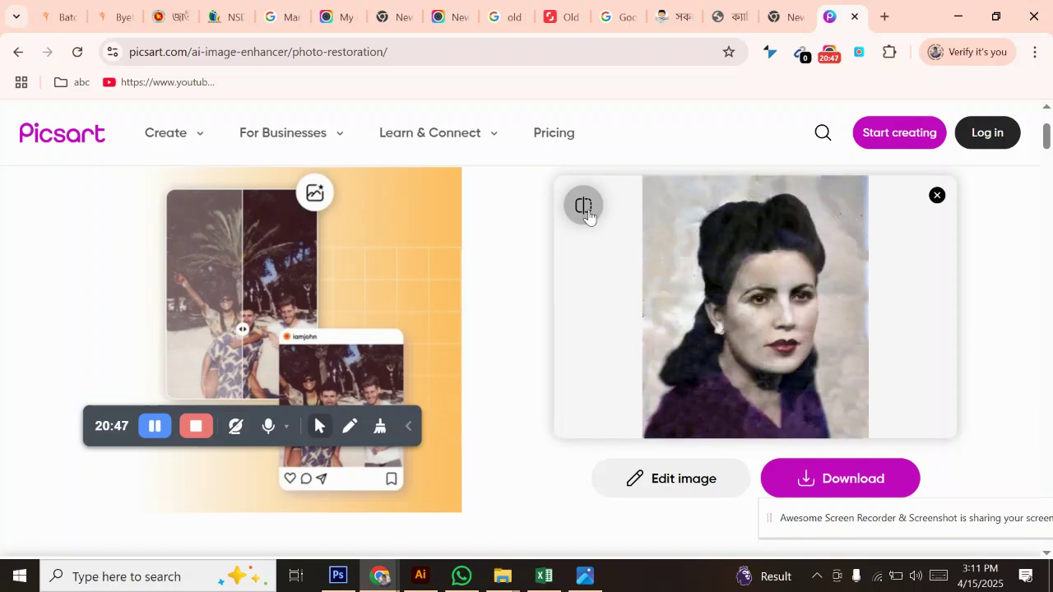
click(584, 207)
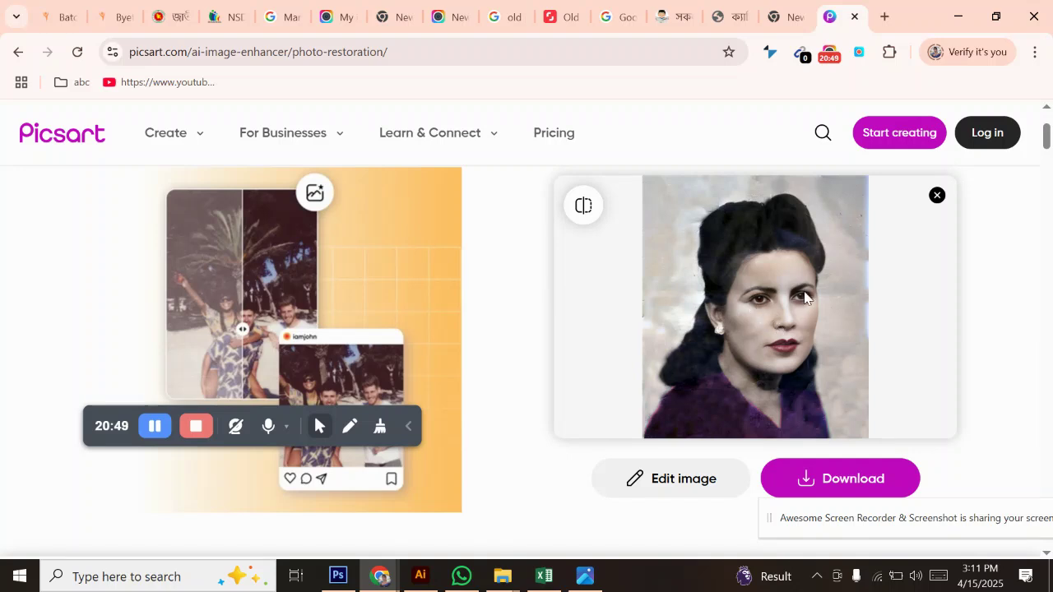
- Download the low-res 1240 x 1440 px enhanced portrait and move the file from the Downloads folder to the desktop
click(842, 484)
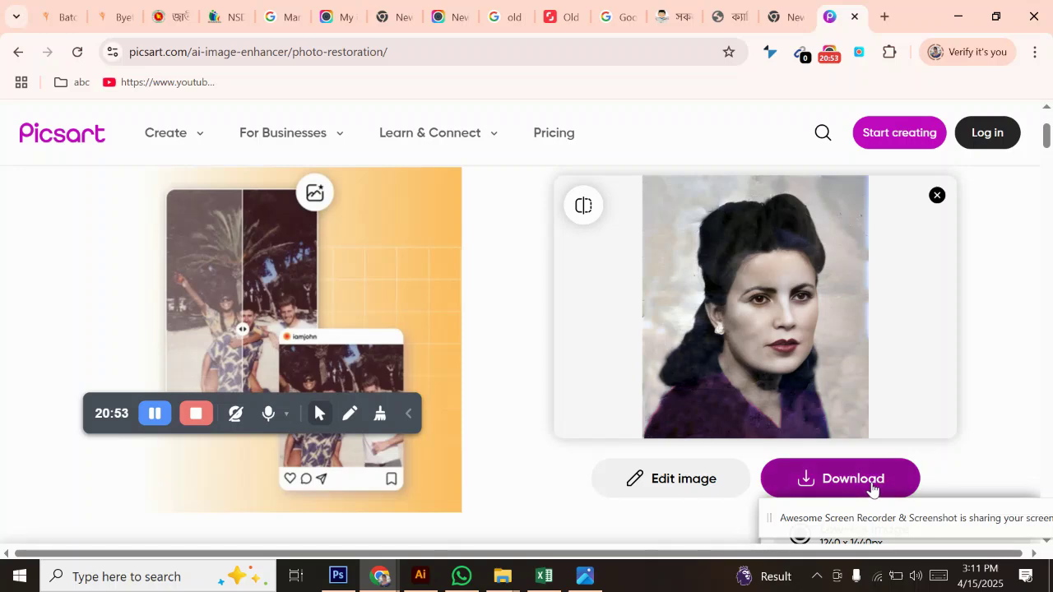
scroll(870, 484, down, 2)
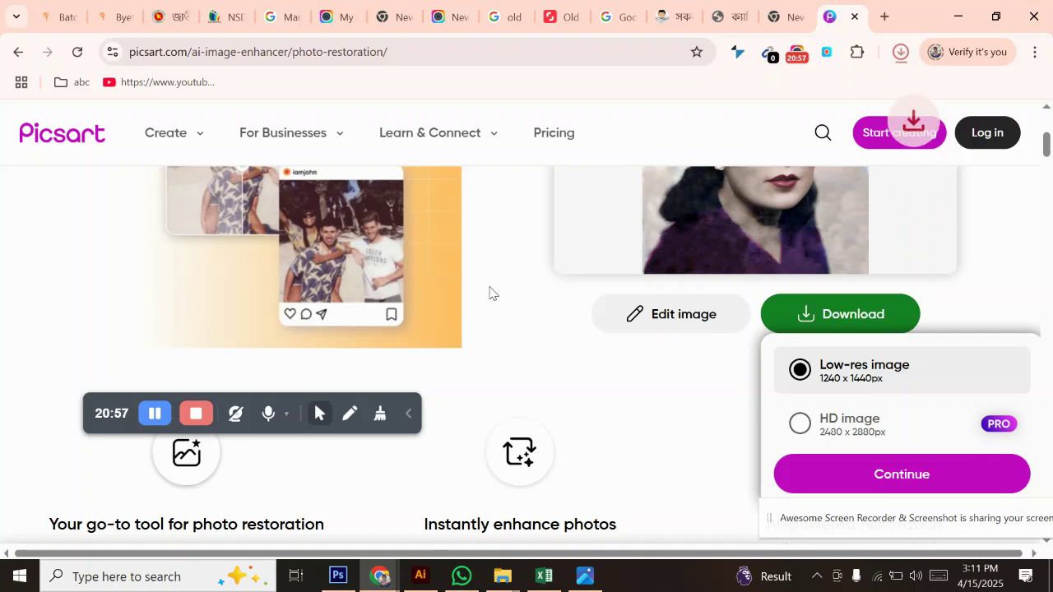
click(856, 91)
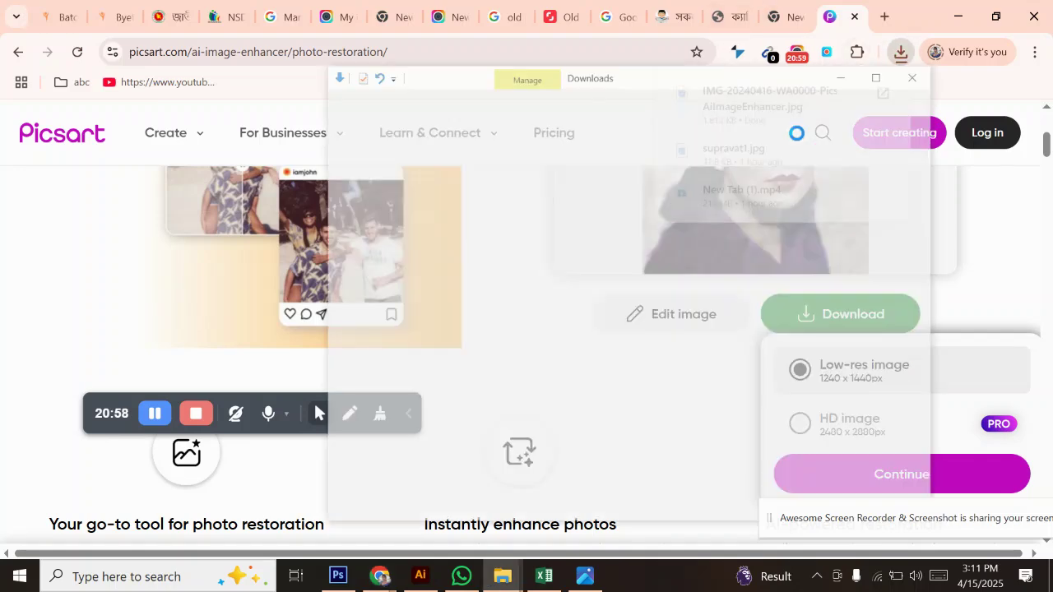
drag(488, 230, 782, 436)
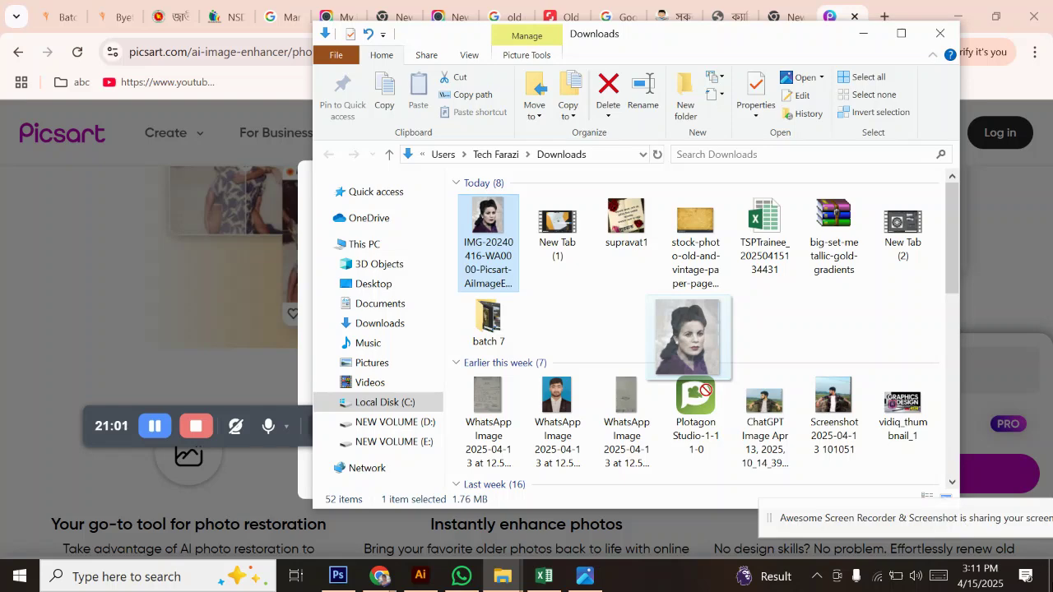
drag(706, 390, 581, 239)
- Open the enhanced portrait from the desktop and examine the face up close and in full view
double_click(592, 240)
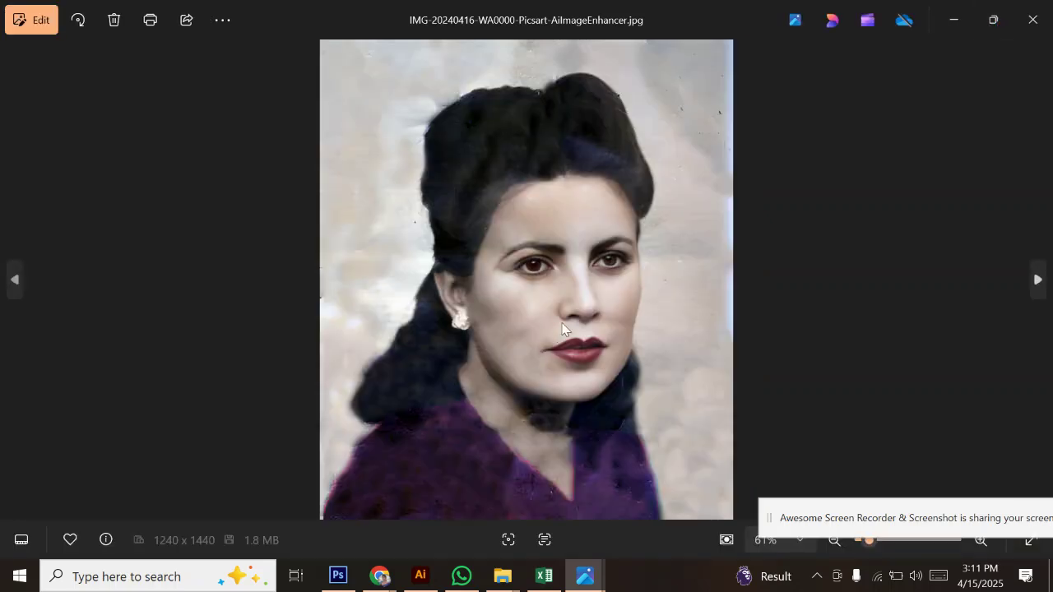
scroll(557, 335, up, 5)
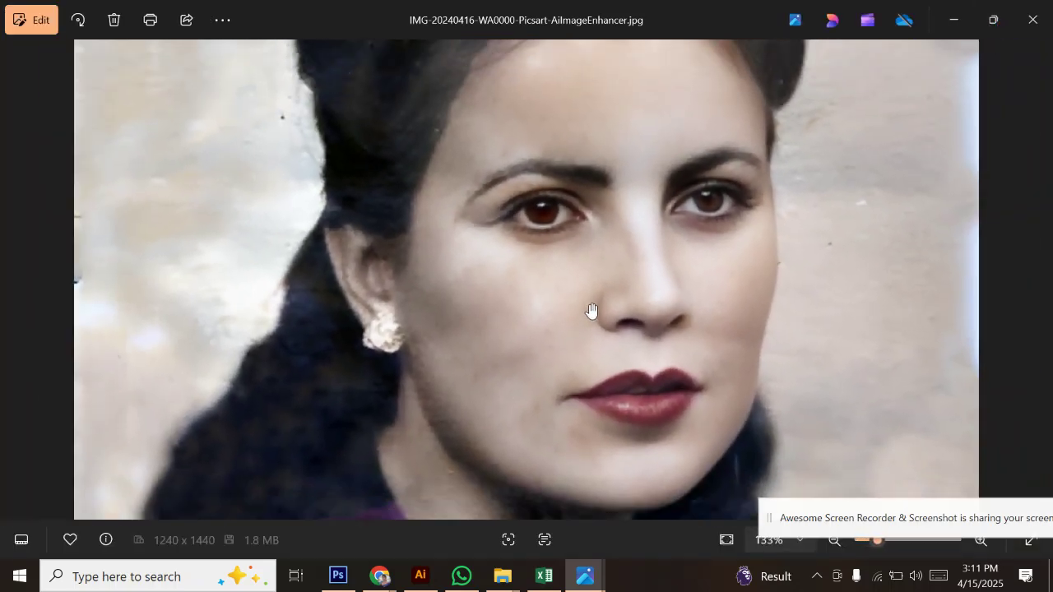
scroll(591, 311, down, 5)
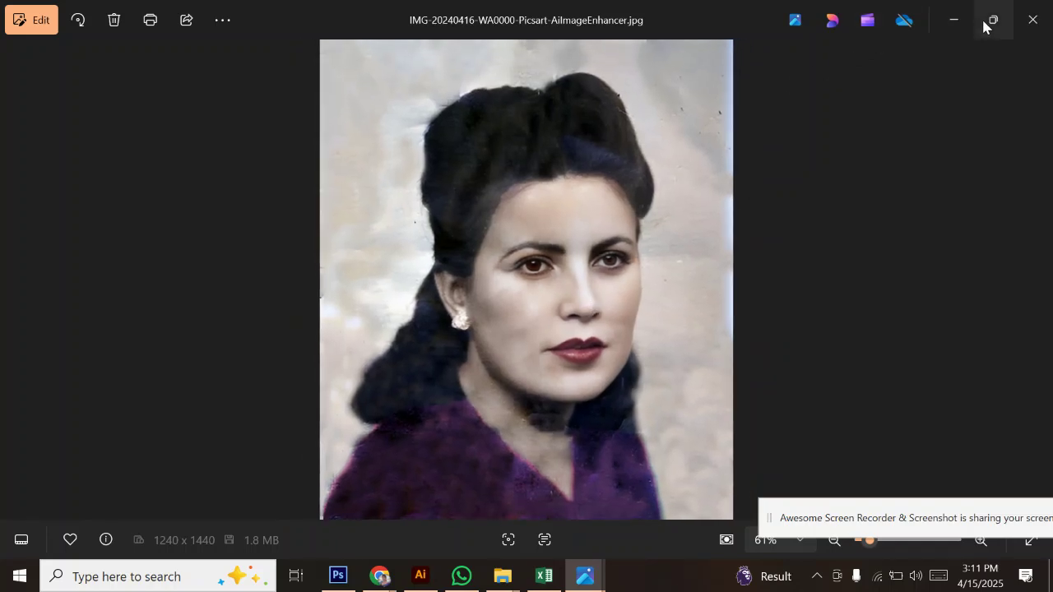
- Restore the photo viewer to a smaller window, narrow it around the portrait, and position it beside the desktop image files
click(982, 23)
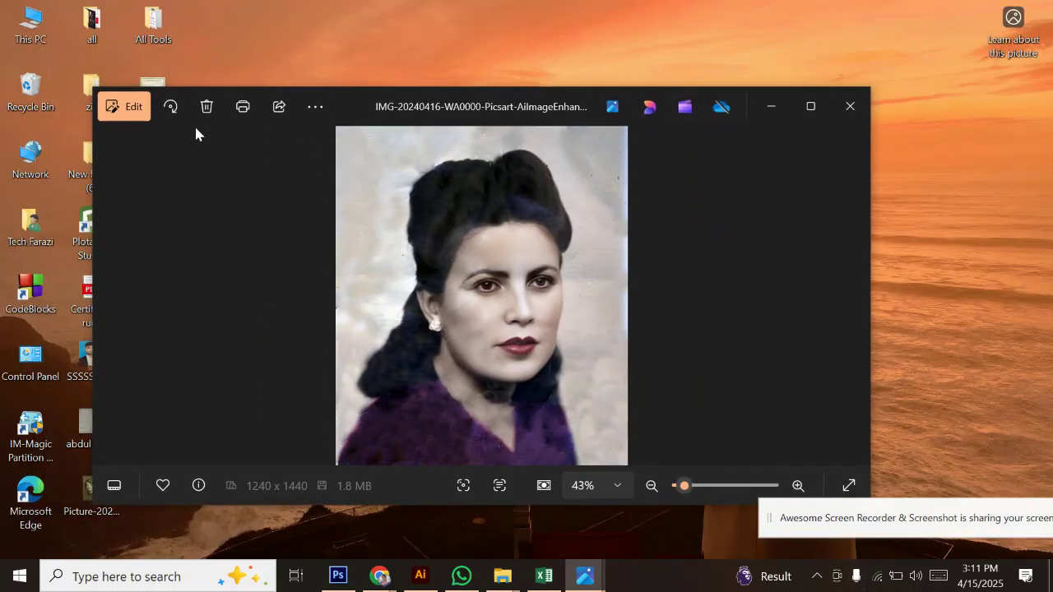
drag(470, 104, 316, 74)
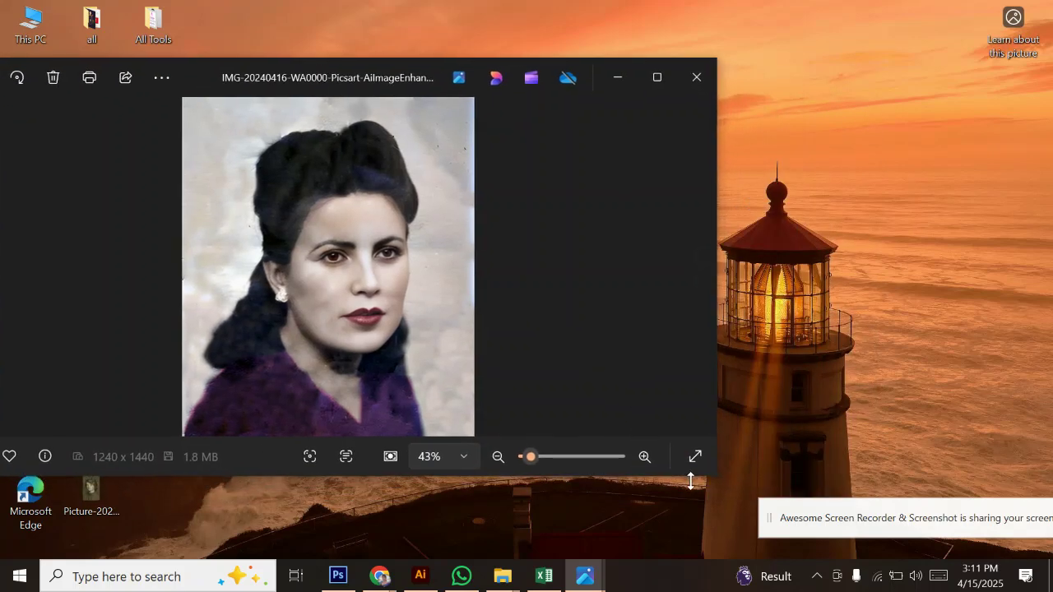
drag(714, 478, 344, 399)
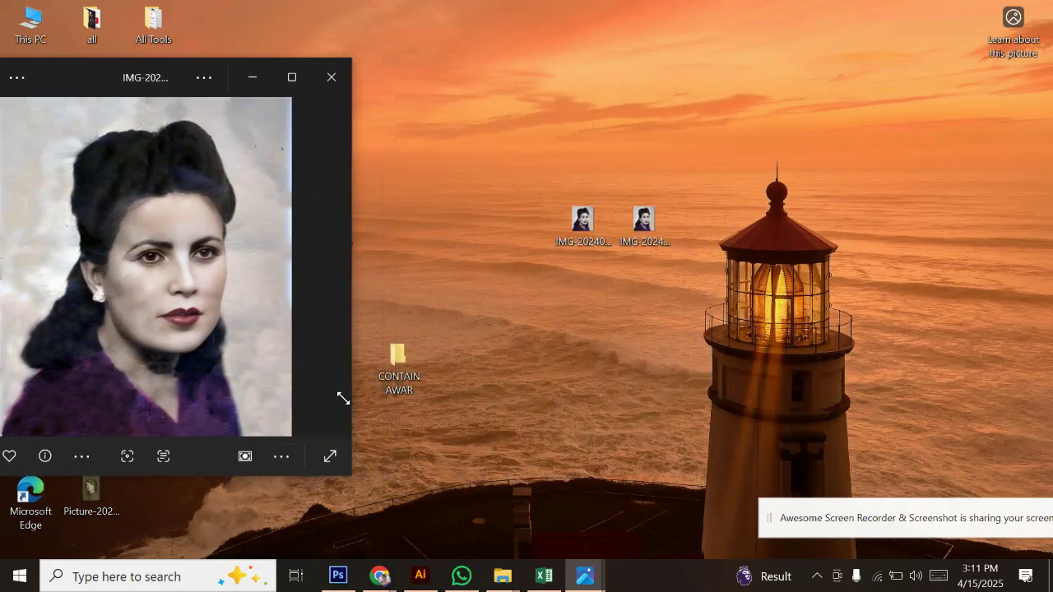
drag(159, 88, 306, 92)
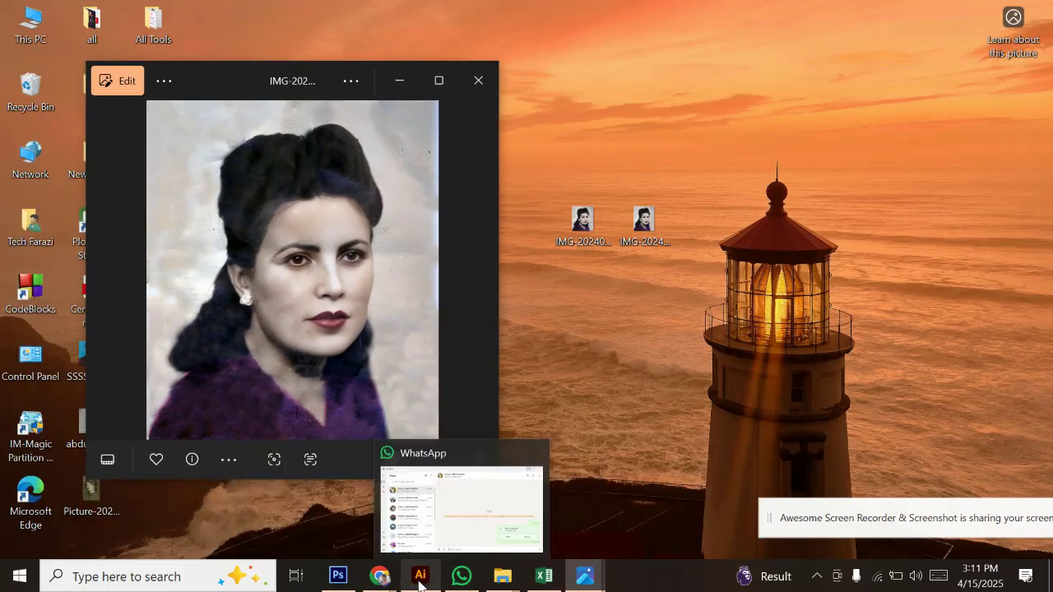
- Return to the Picsart photo restoration page in Chrome, dismiss the post-download dialog, and review the enhanced portrait on the page
click(304, 481)
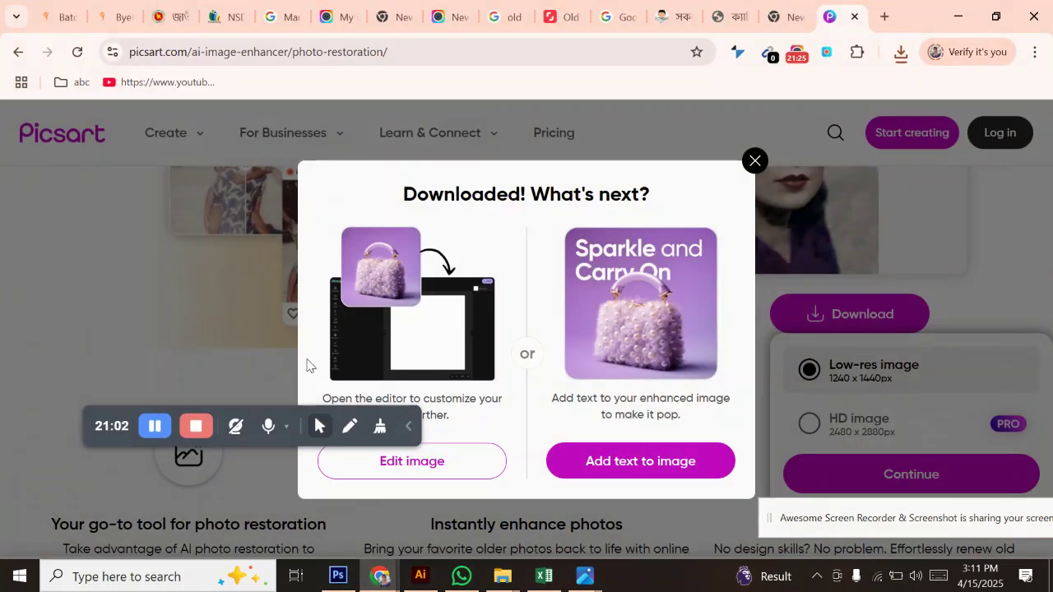
click(755, 162)
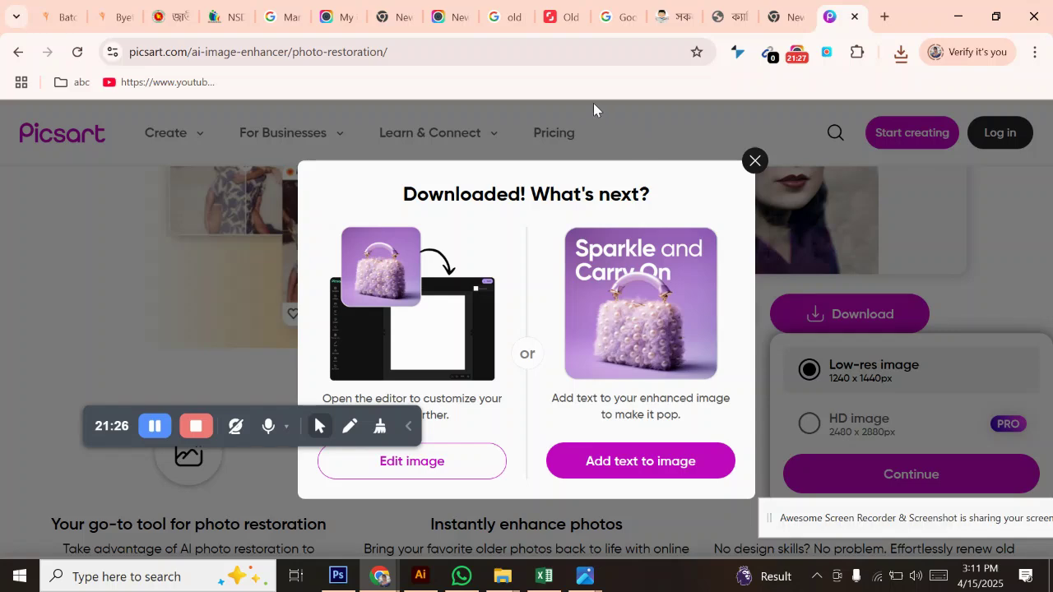
scroll(665, 352, up, 2)
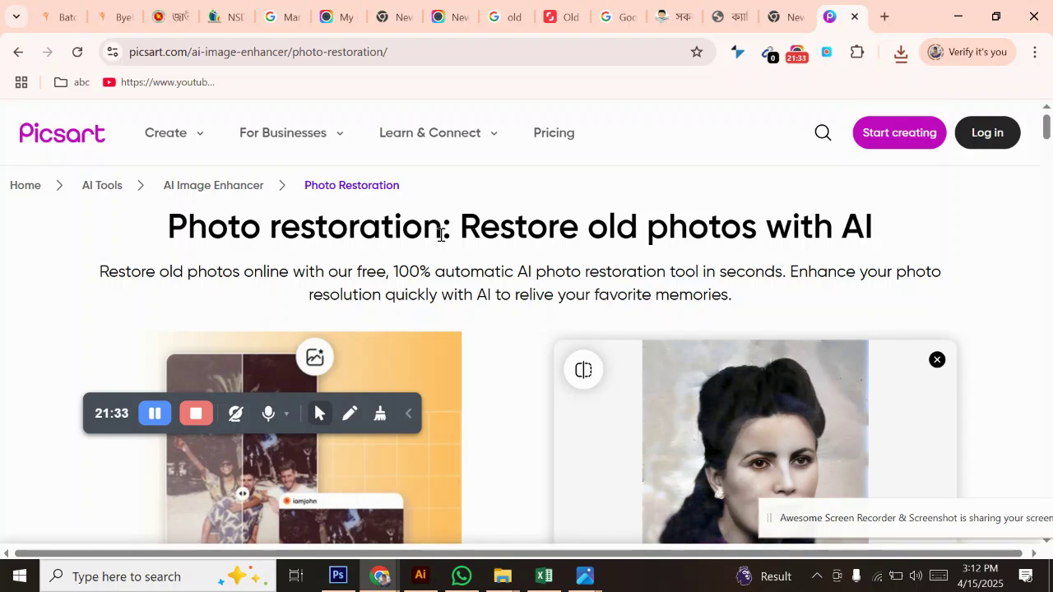
scroll(626, 362, down, 3)
scroll(604, 384, up, 3)
scroll(693, 443, down, 3)
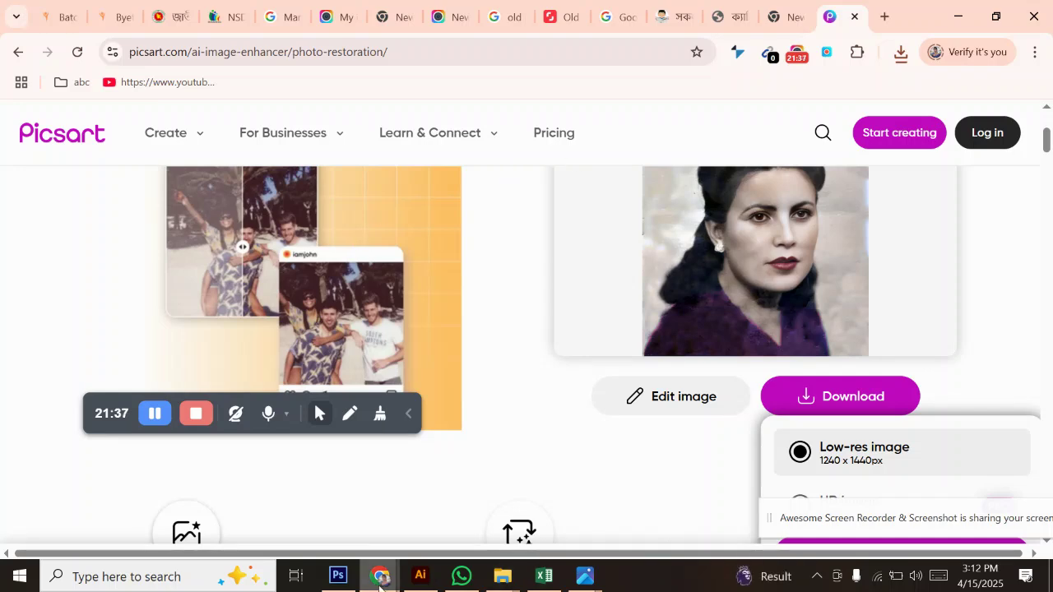
- Switch to Photoshop to view the restored portrait, bring the enhanced copy's photo viewer in front, and minimize Photoshop
click(336, 580)
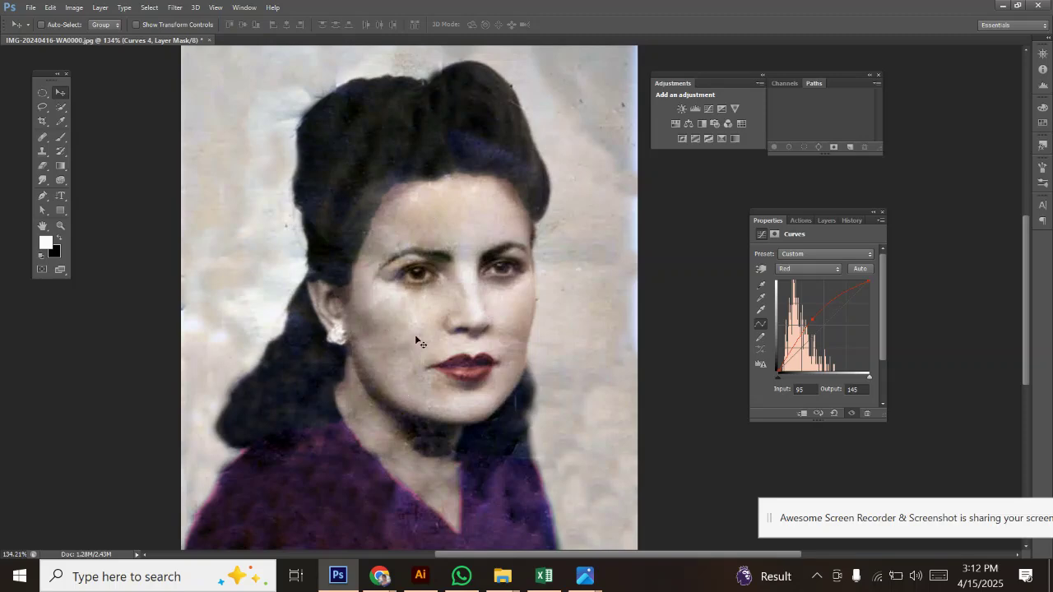
mouse_move(449, 586)
mouse_move(346, 552)
mouse_move(384, 579)
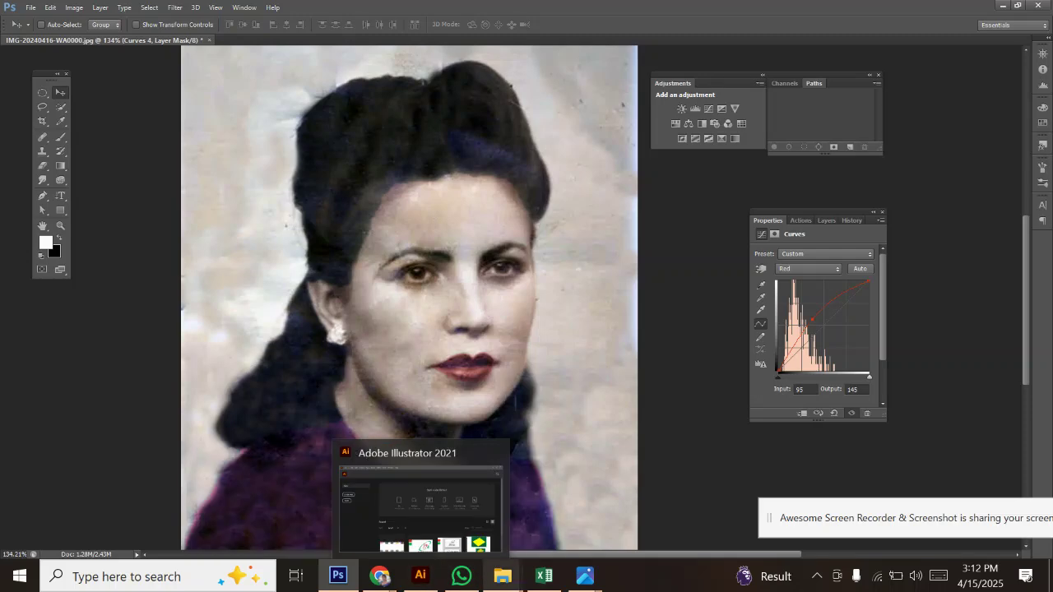
mouse_move(584, 586)
click(673, 502)
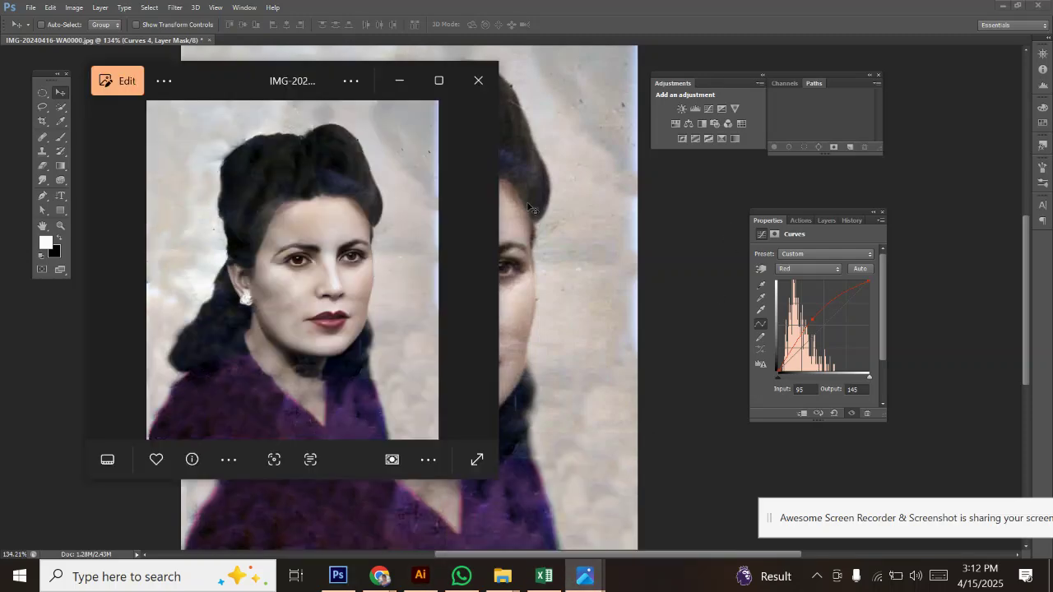
click(1002, 5)
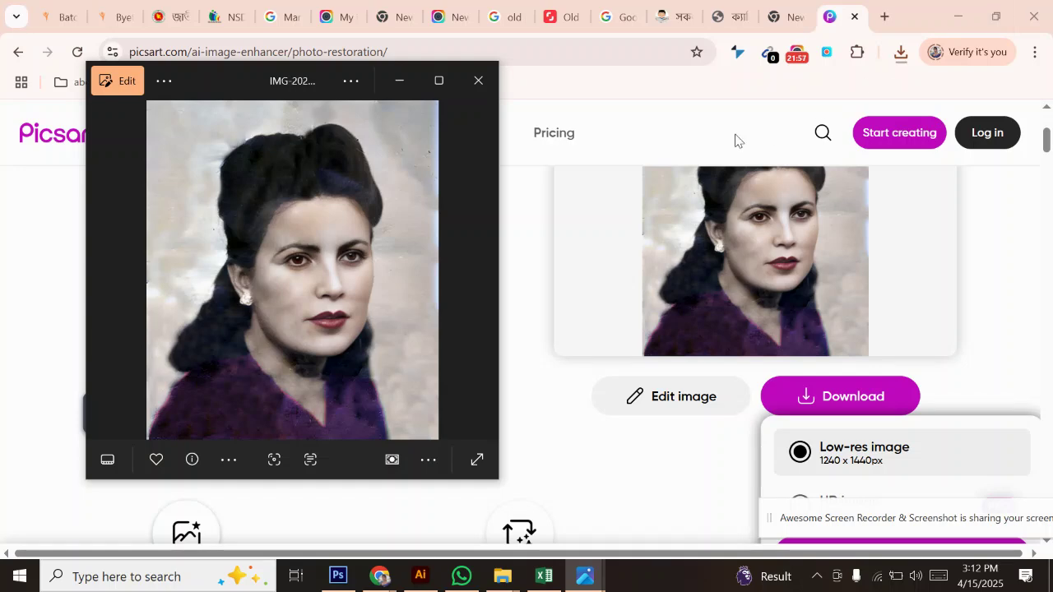
- Move the enhanced portrait's photo viewer clear of the Picsart result and minimize Chrome to reveal the desktop
drag(312, 87, 489, 296)
scroll(1050, 181, up, 2)
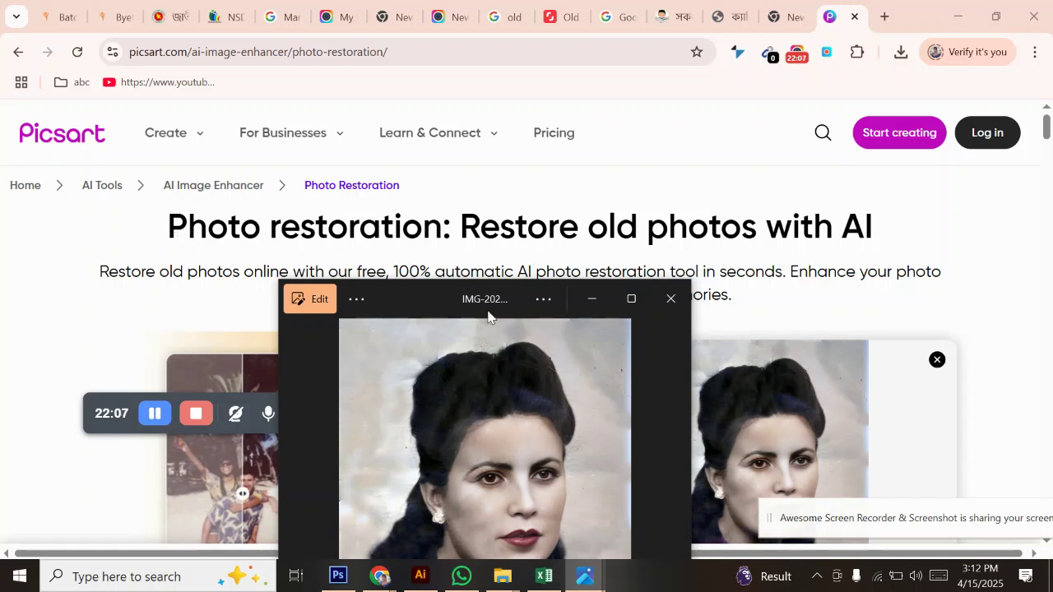
drag(484, 305, 348, 107)
click(957, 16)
- Open the portrait exported from Photoshop from the desktop and place its viewer beside the Picsart-enhanced version
double_click(628, 250)
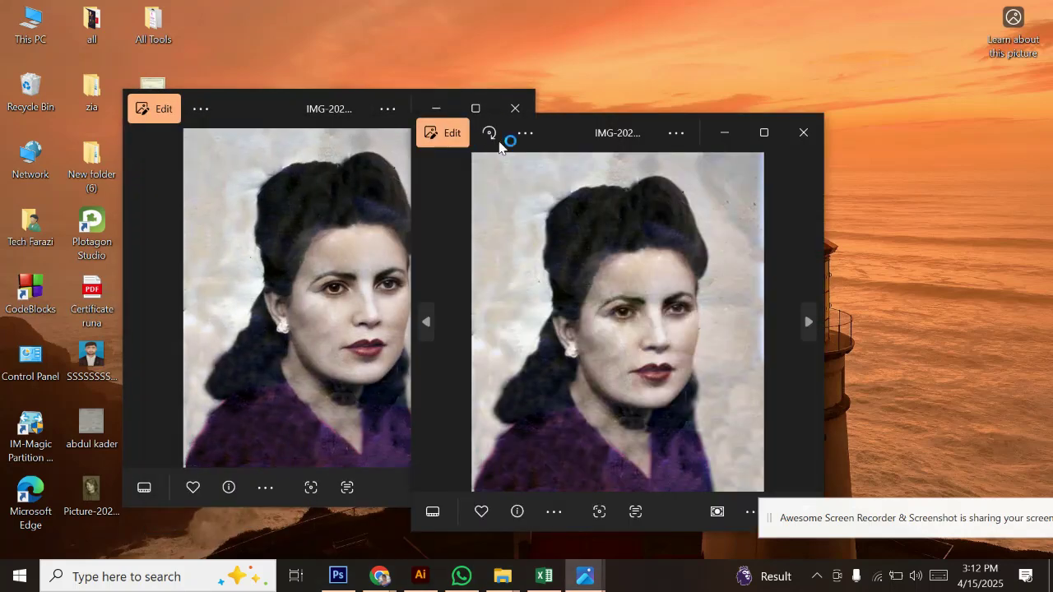
drag(618, 134, 659, 100)
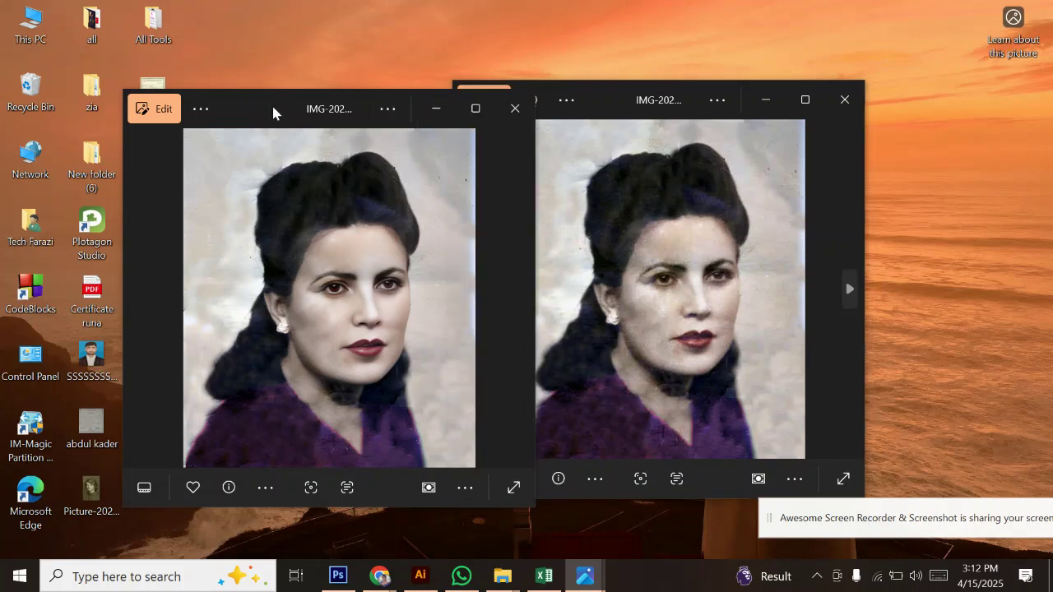
drag(272, 102, 154, 106)
drag(630, 106, 513, 117)
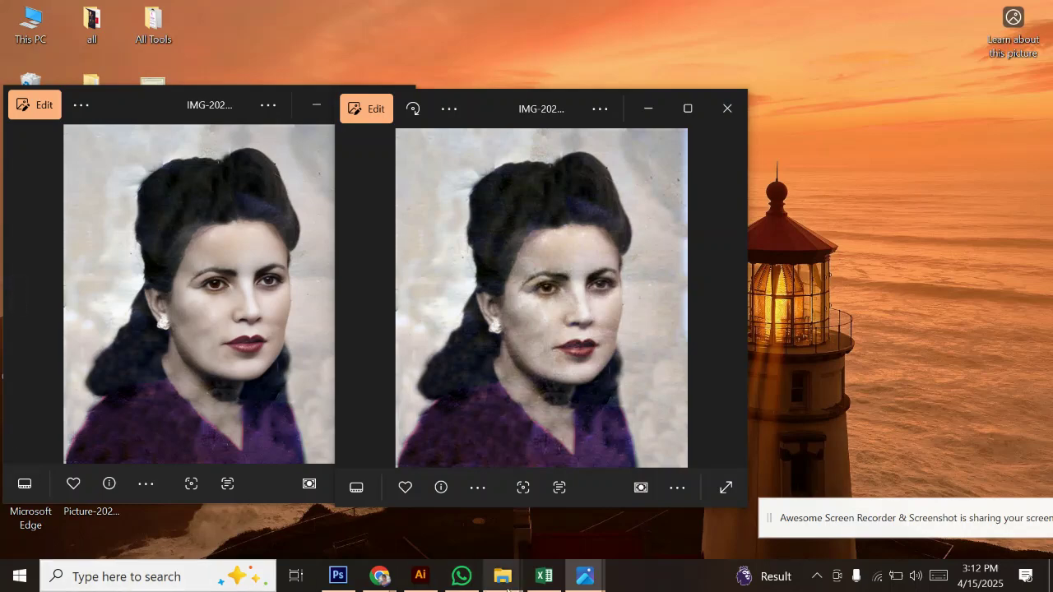
- Open the original damaged sepia photo from File Explorer and place its viewer beside the two restored portraits
mouse_move(504, 586)
click(682, 517)
click(323, 284)
double_click(323, 284)
click(678, 53)
click(678, 53)
drag(579, 135, 894, 99)
- Align the three photo viewers in a row to compare the enhanced, restored and original portraits side by side
drag(540, 107, 513, 99)
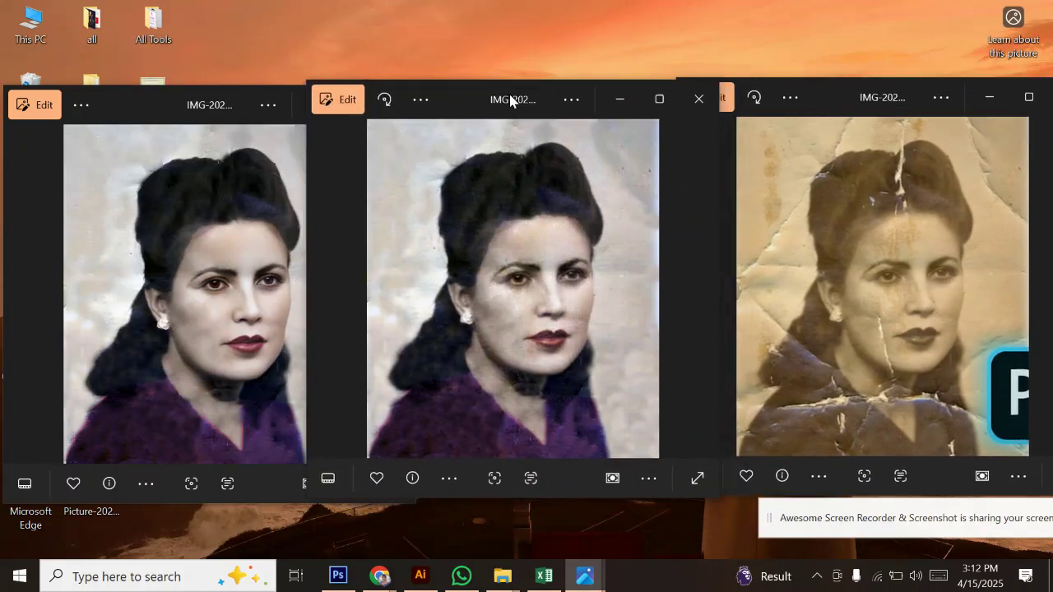
drag(275, 112, 251, 105)
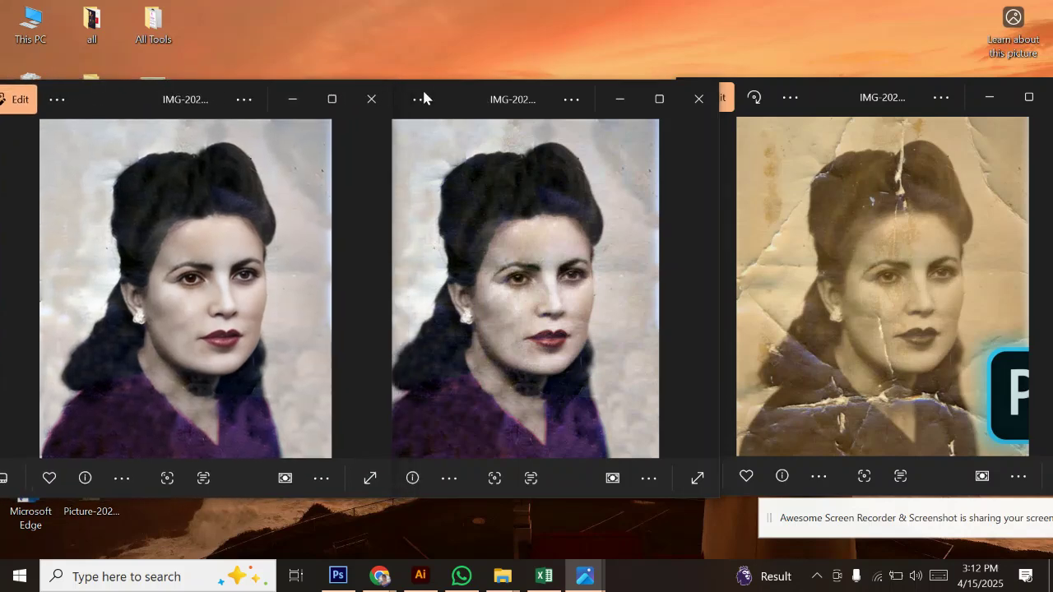
click(487, 103)
drag(487, 103, 470, 100)
drag(862, 104, 799, 100)
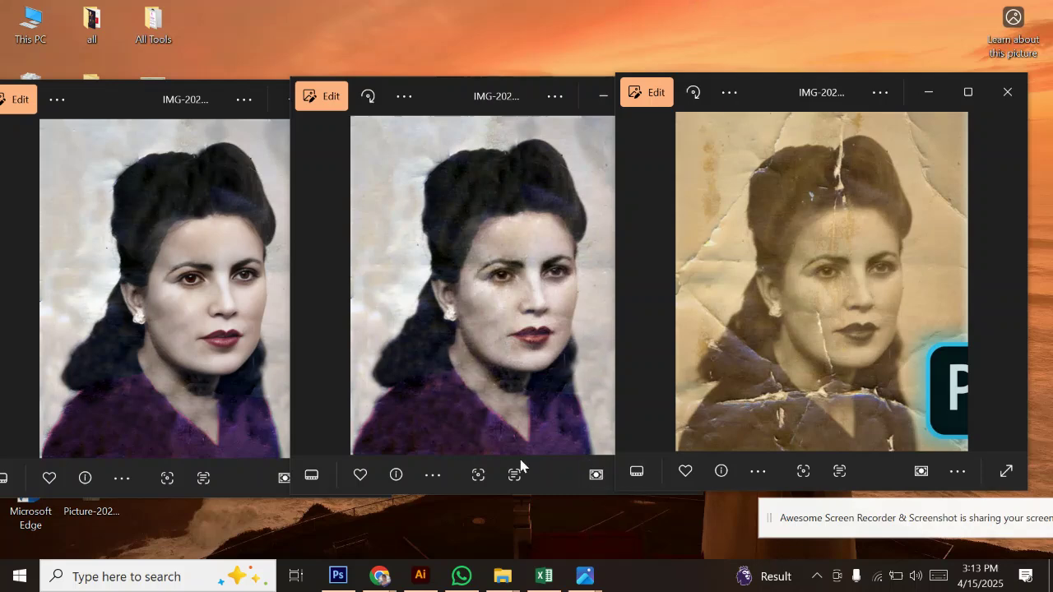
- Switch to Photoshop to view the restored portrait again and return to the Picsart page in Chrome
click(338, 576)
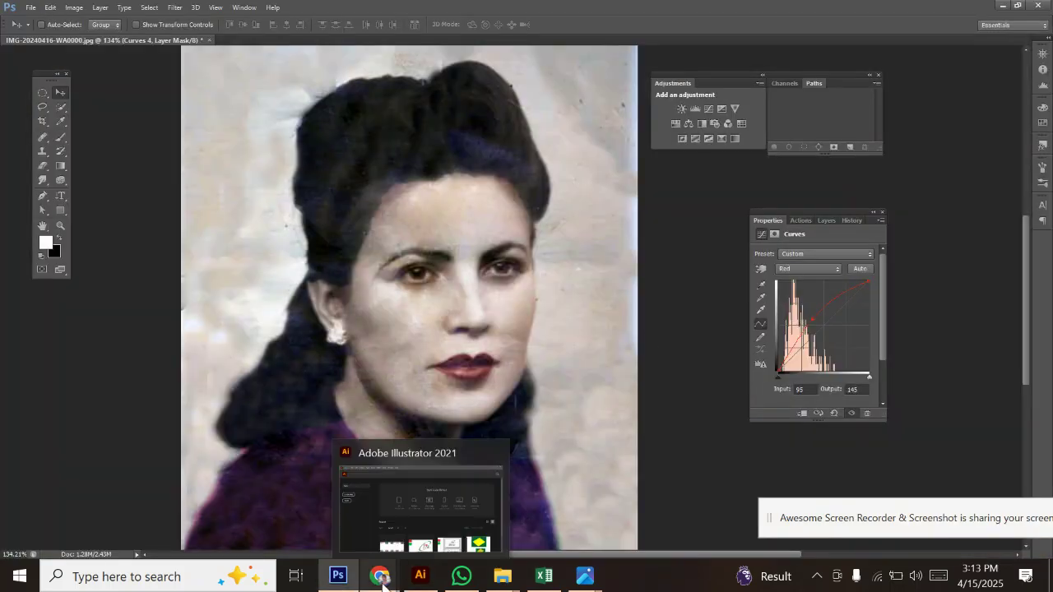
click(362, 490)
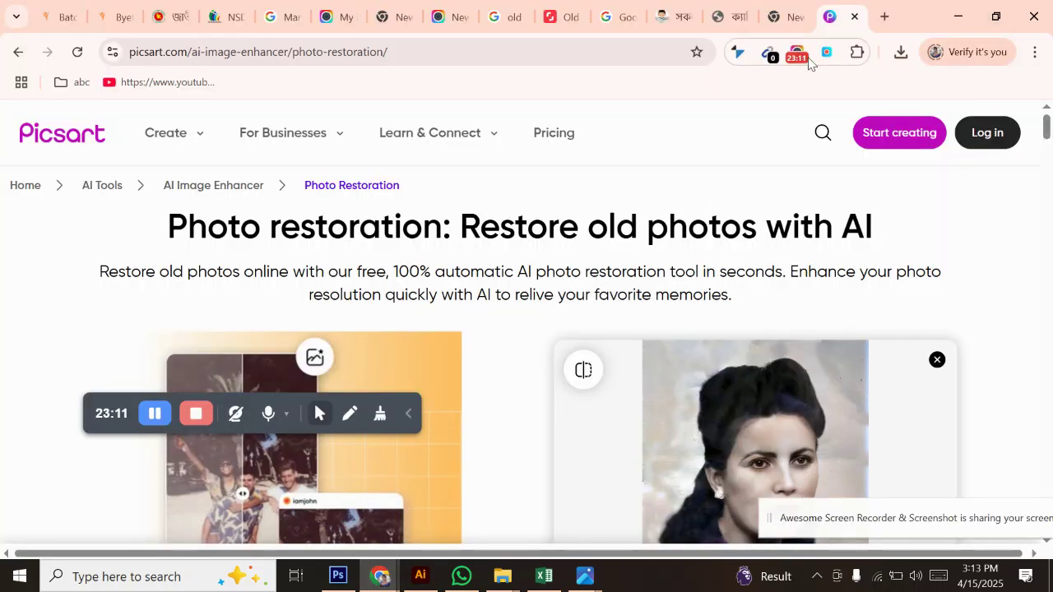